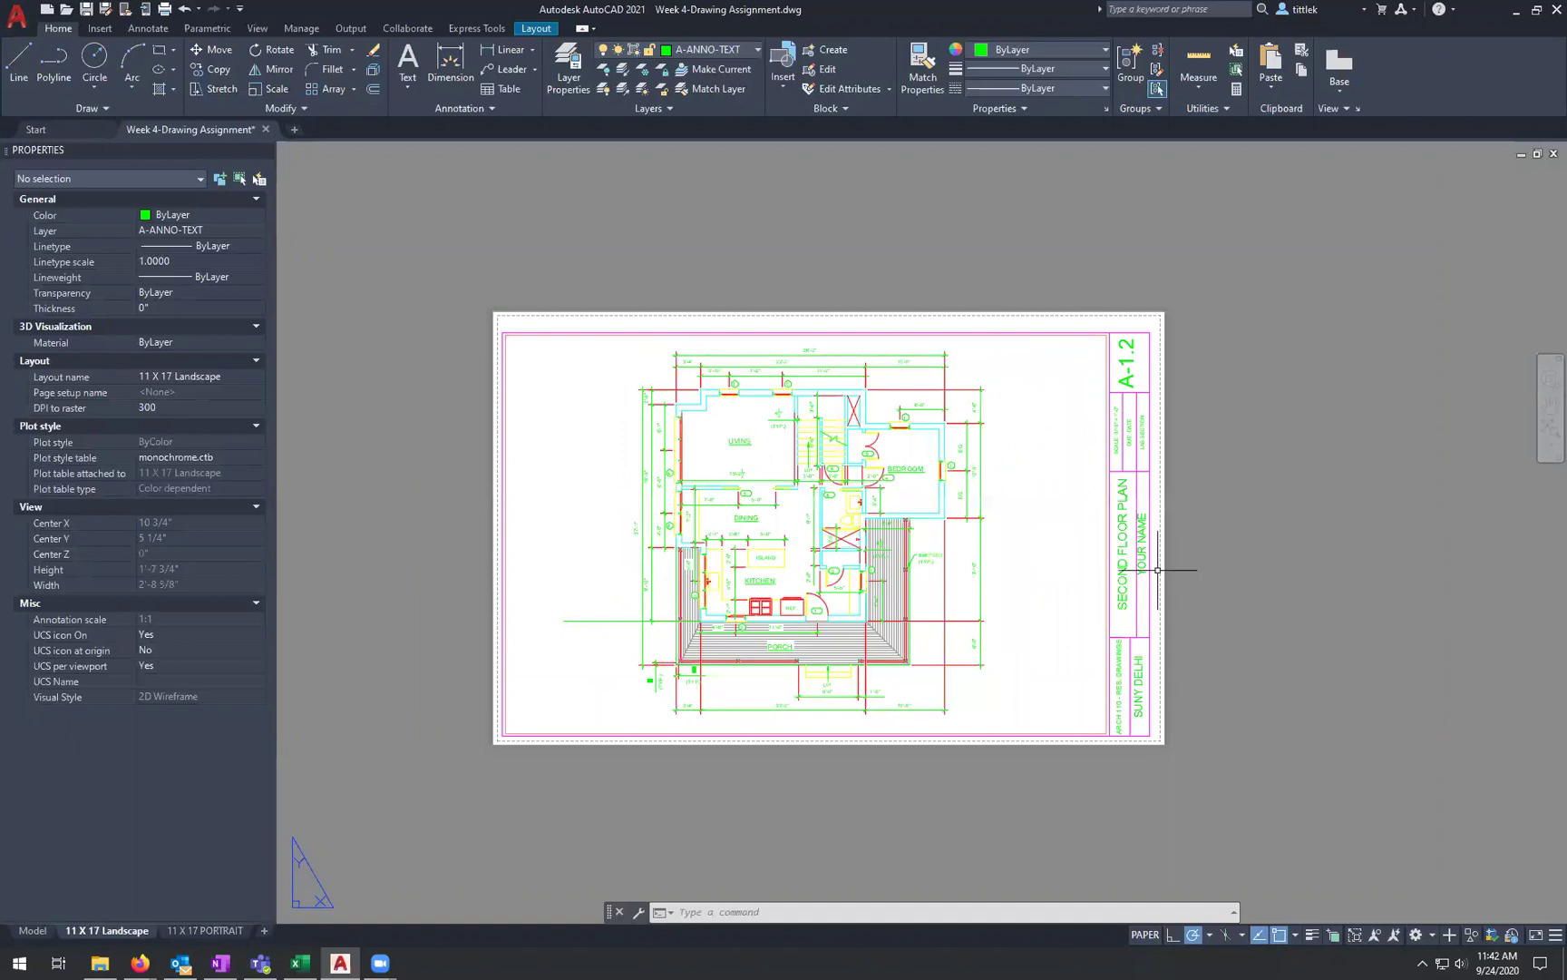
Step: Change the drawing title in the title block from SECOND to read FIRST FLOOR PLAN
scroll(1196, 571, up, 4)
click(1140, 595)
click(1134, 611)
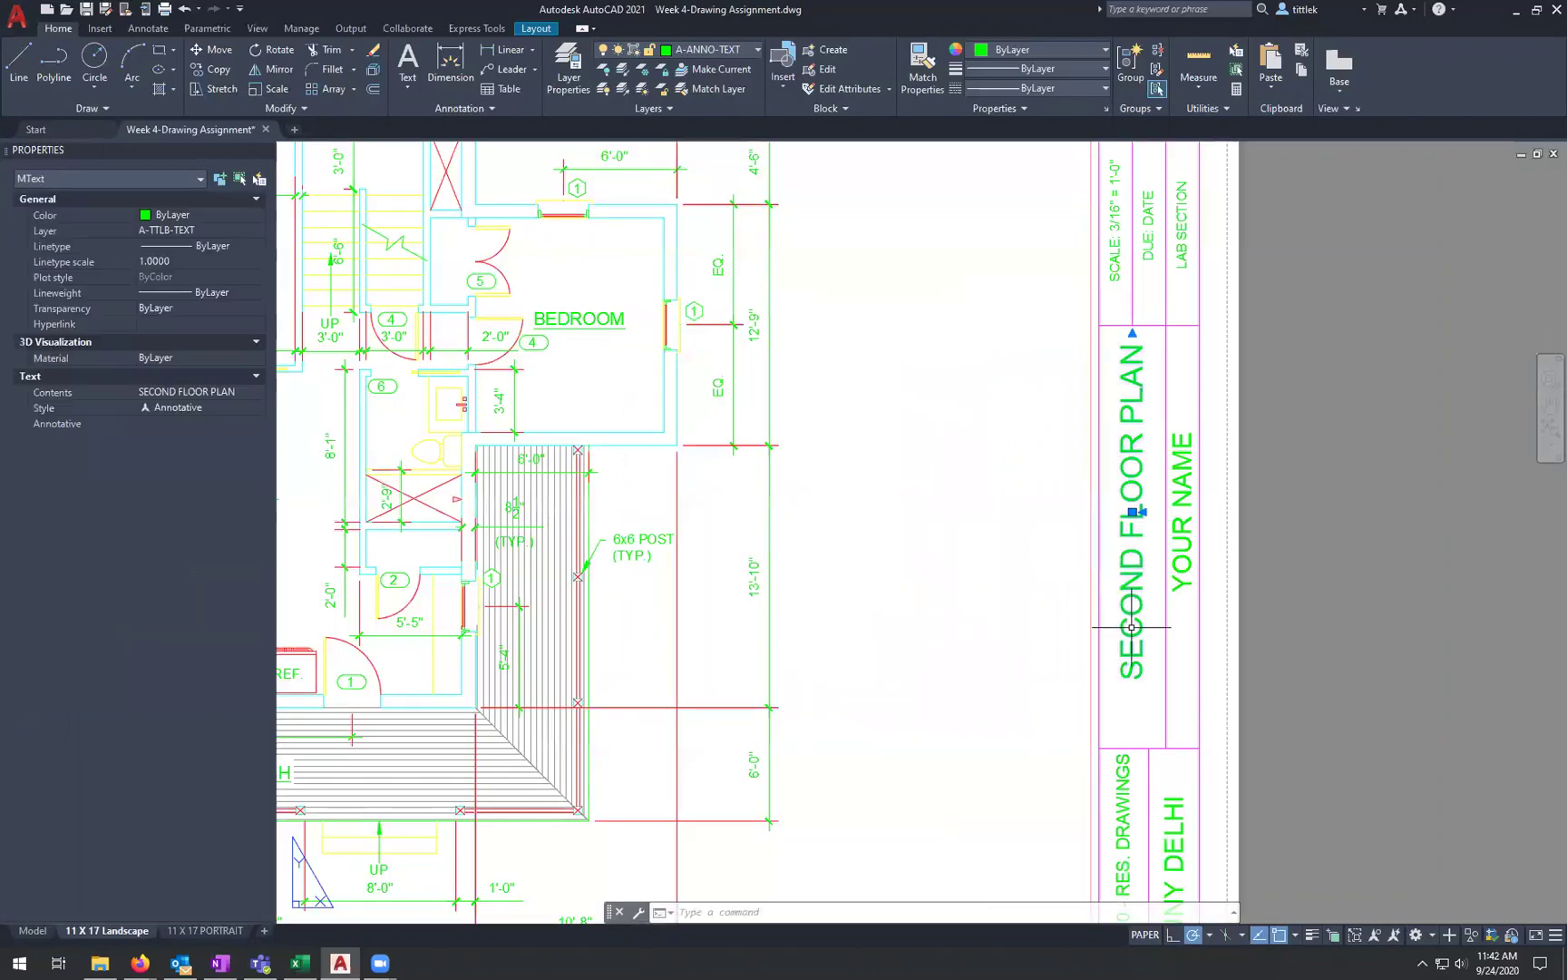
key(Escape)
click(1134, 610)
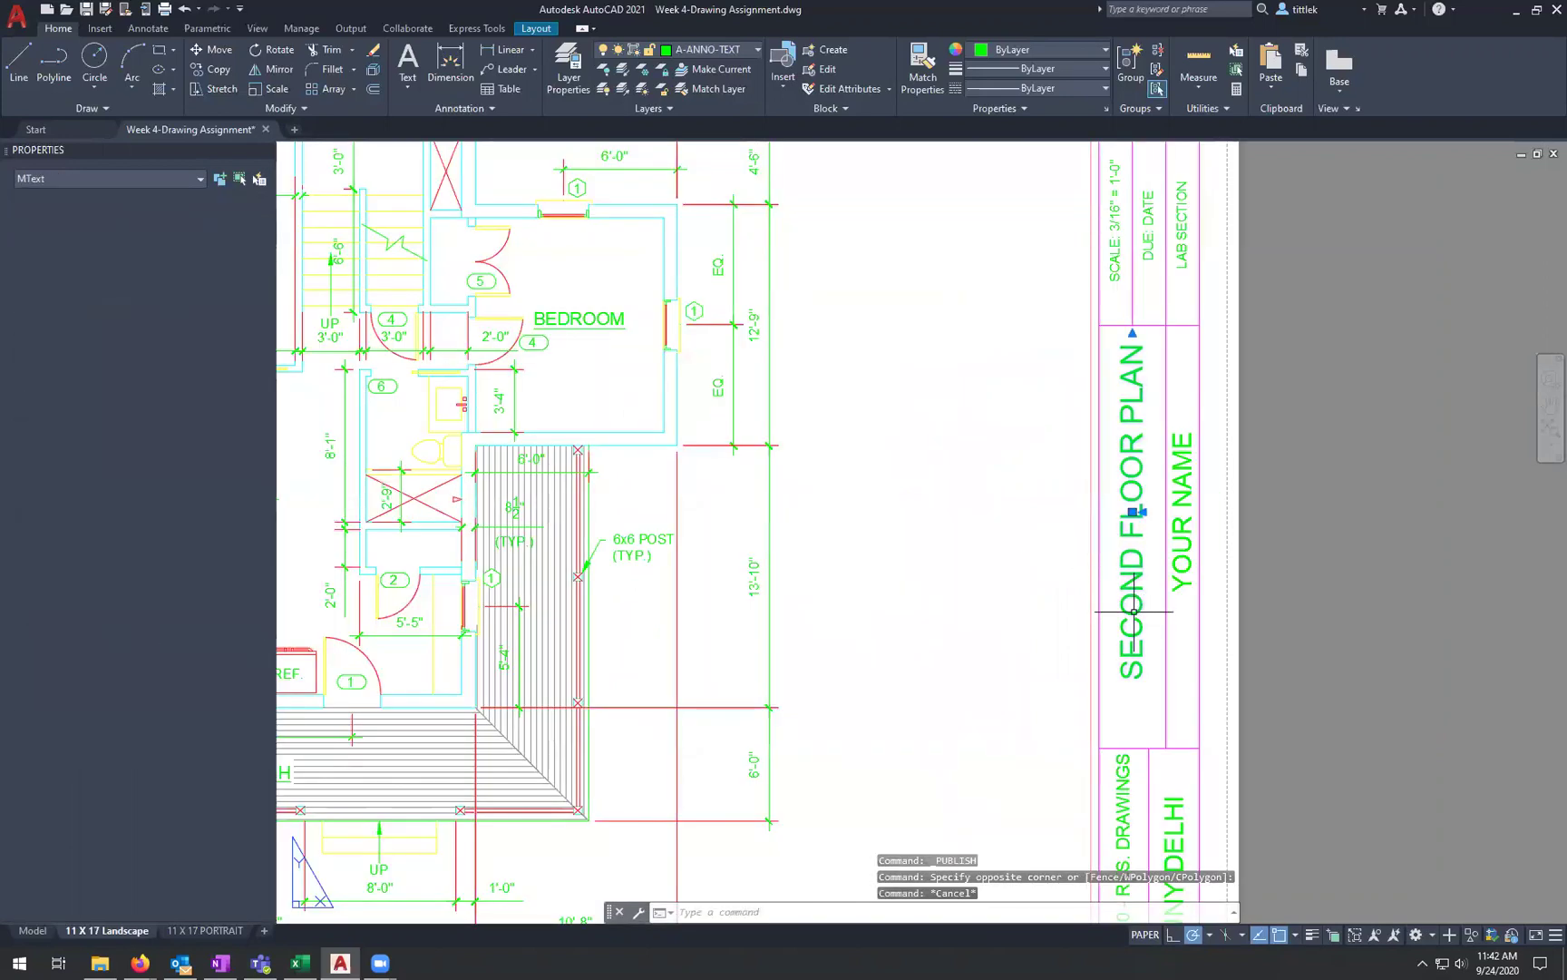
double_click(1136, 512)
drag(1097, 514, 814, 502)
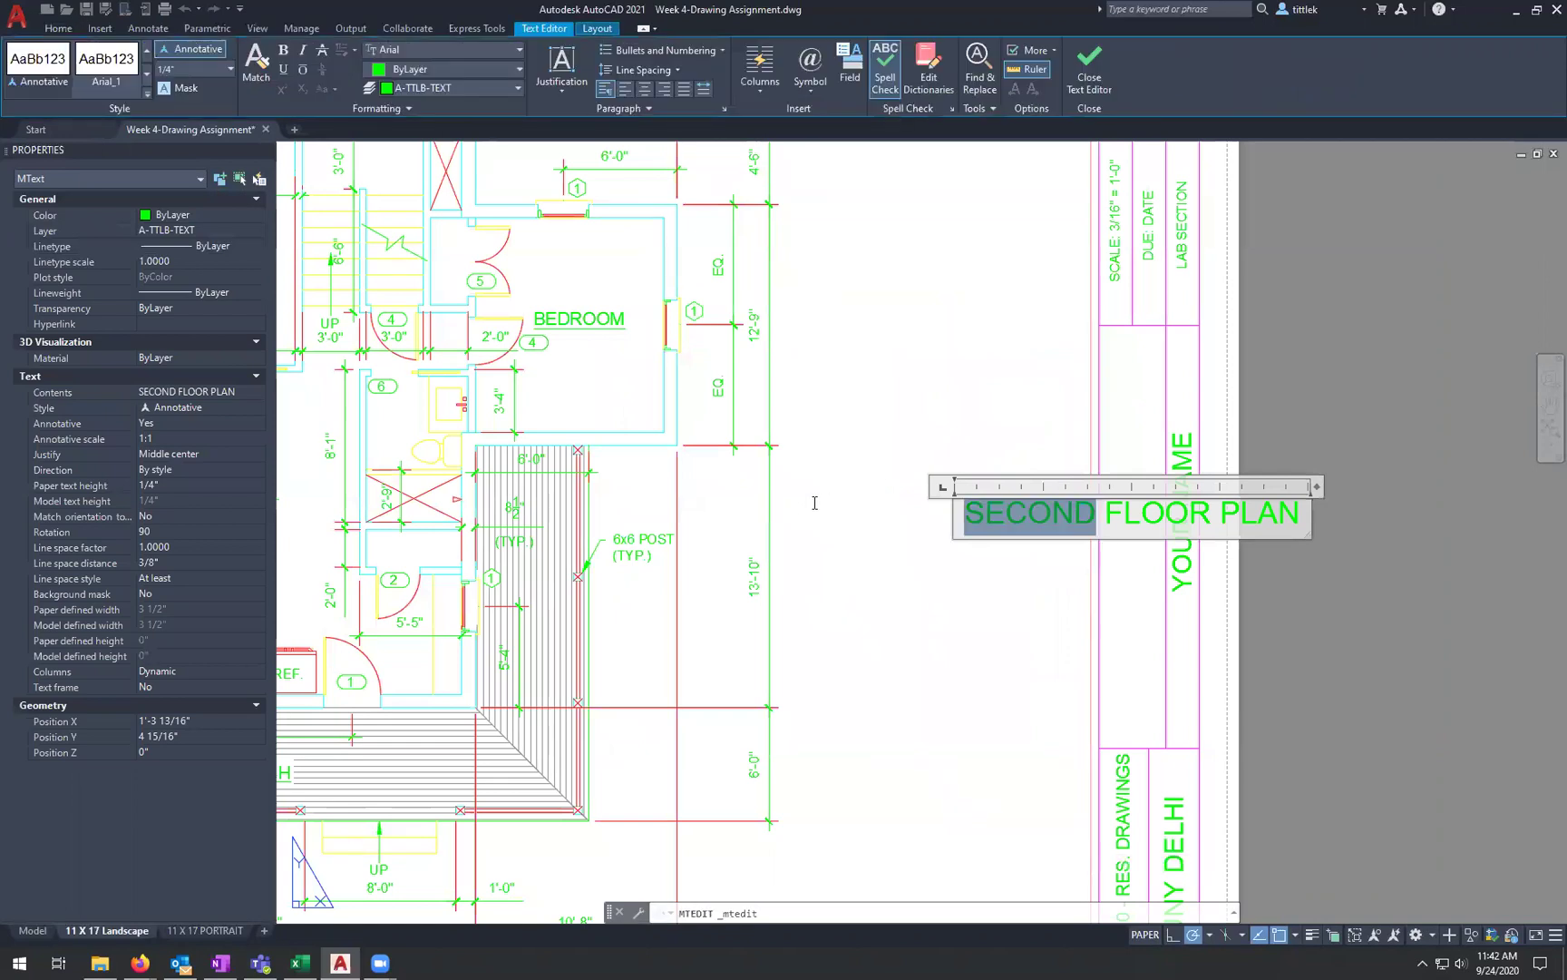
text(FIRST)
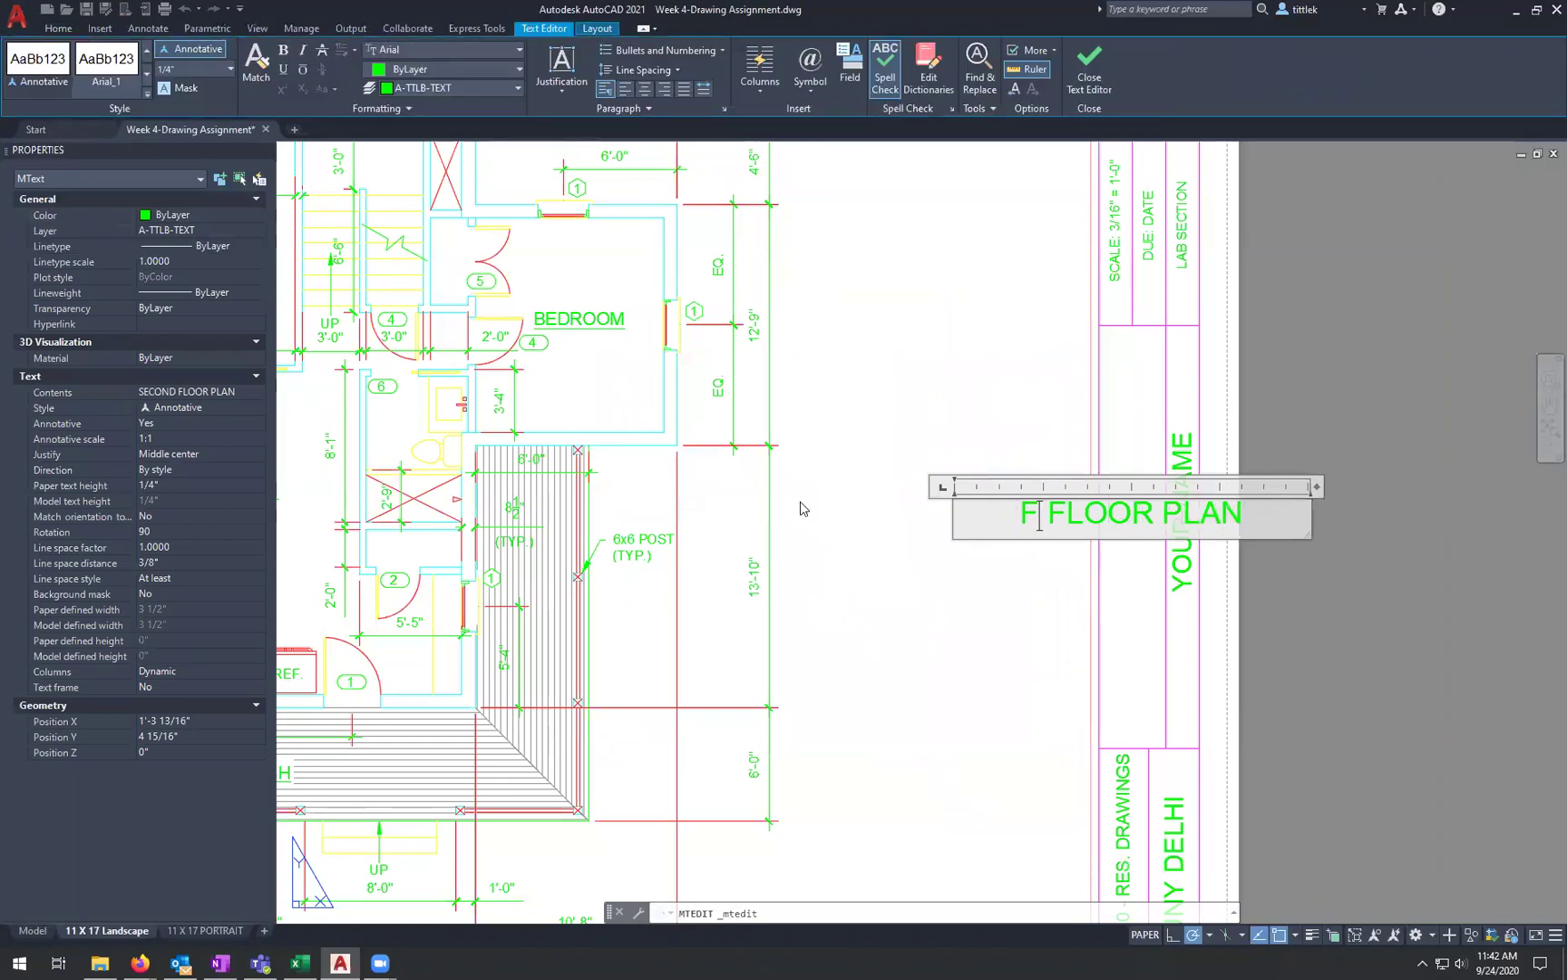
click(1324, 332)
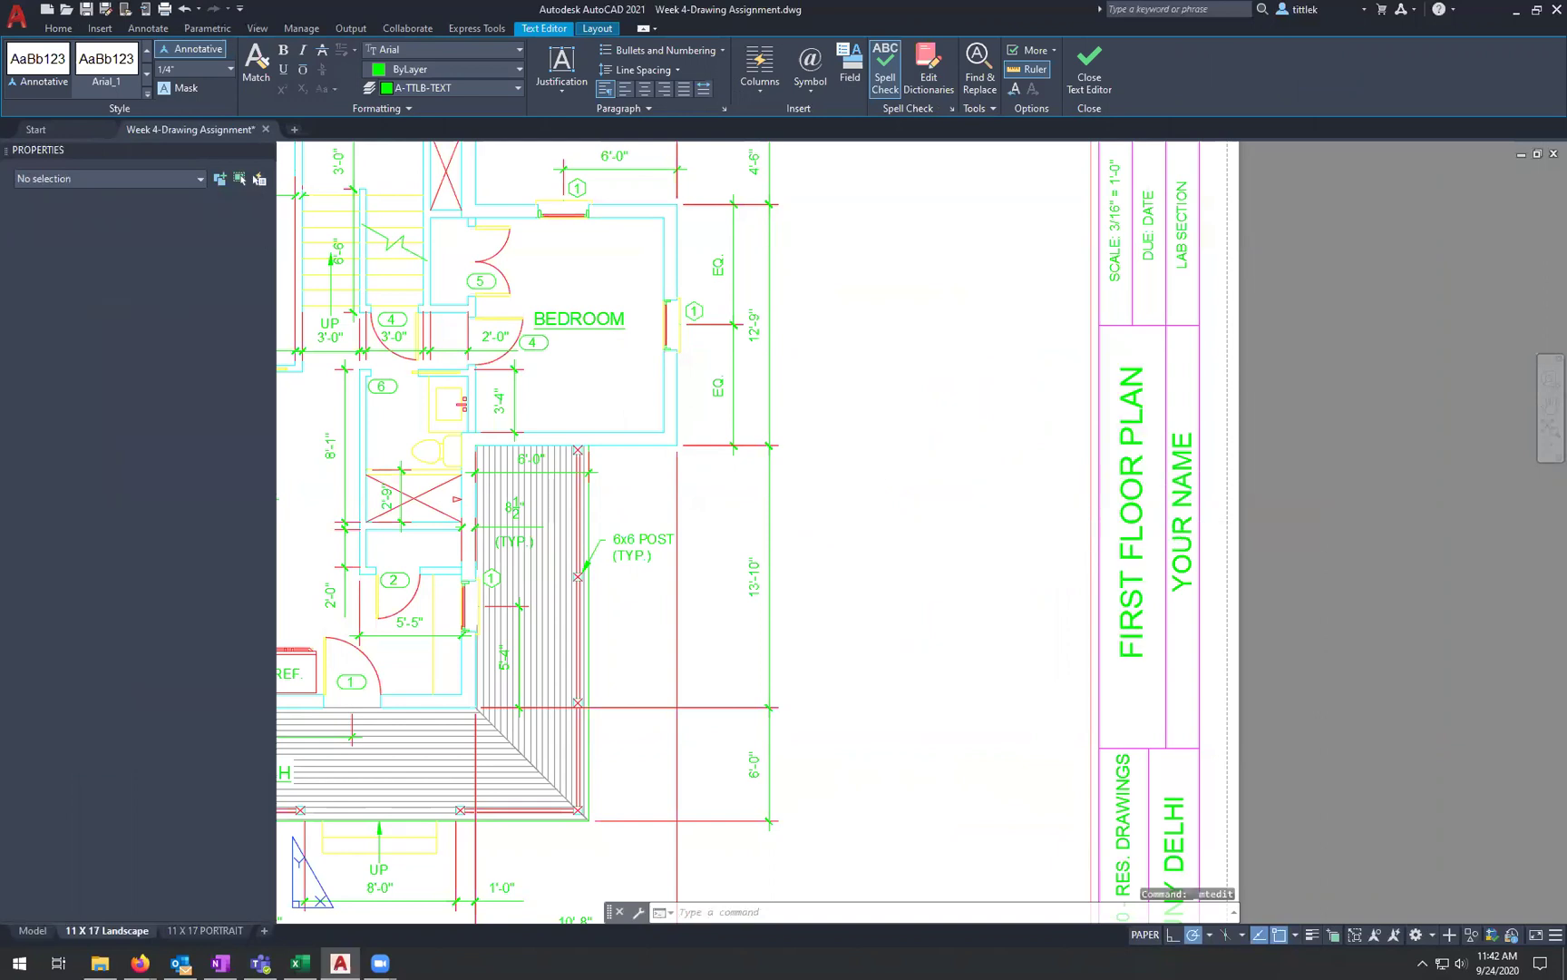
Step: Examine the first floor plan sheet and check the scale of its viewport
scroll(1230, 425, down, 2)
scroll(1230, 425, down, 1)
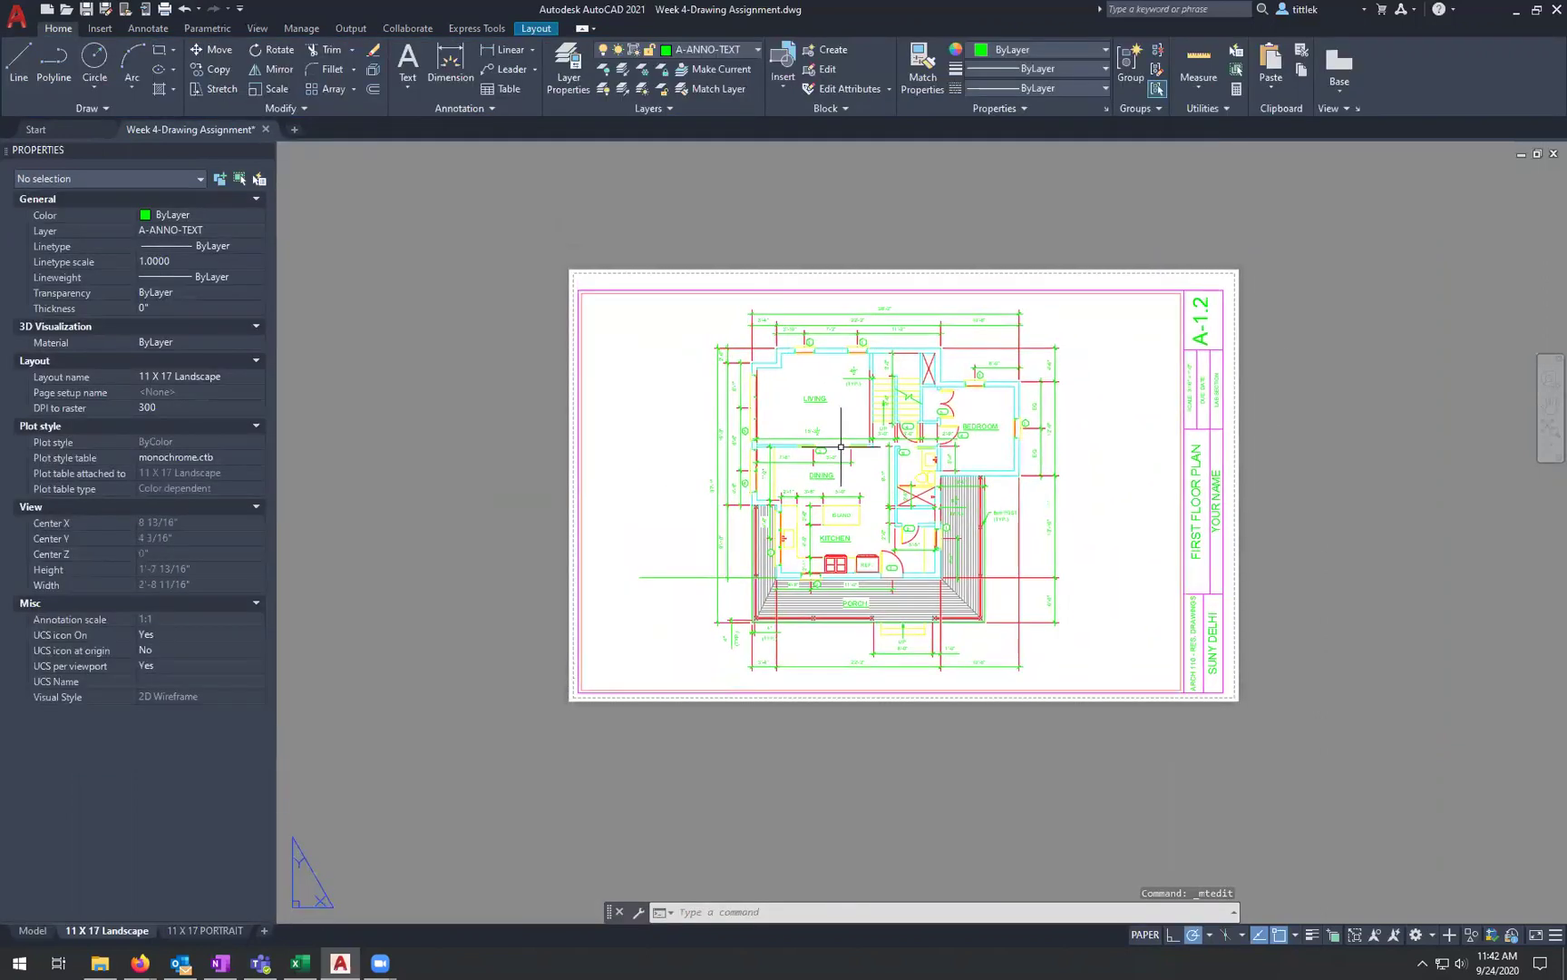
scroll(836, 440, up, 2)
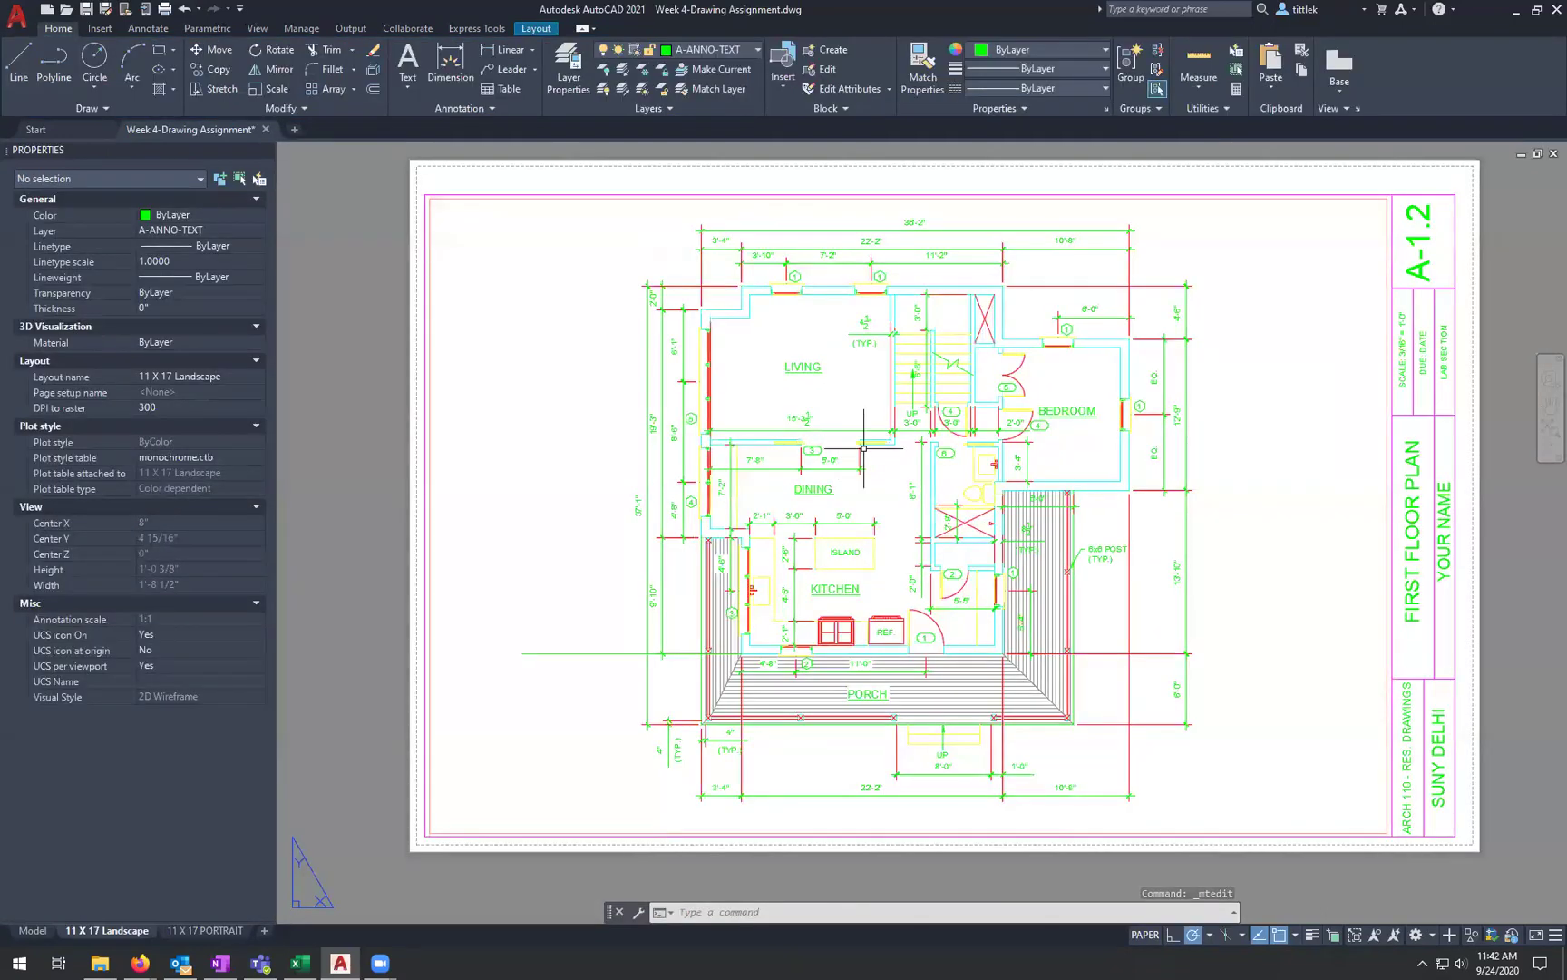
middle_drag(1140, 456, 1087, 461)
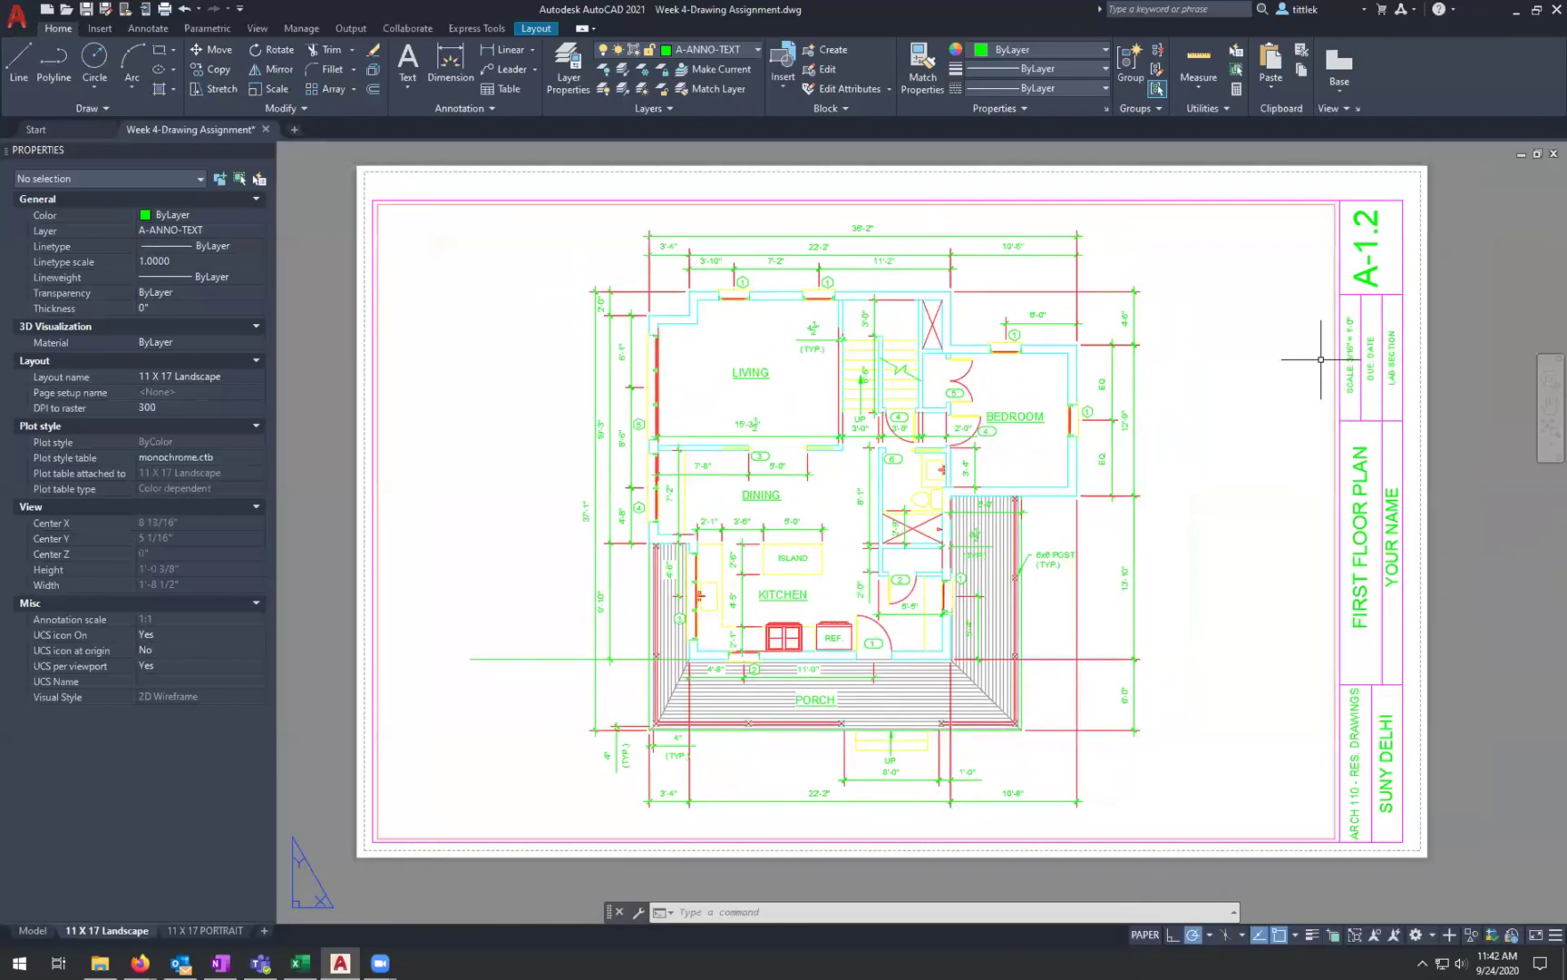
click(1335, 283)
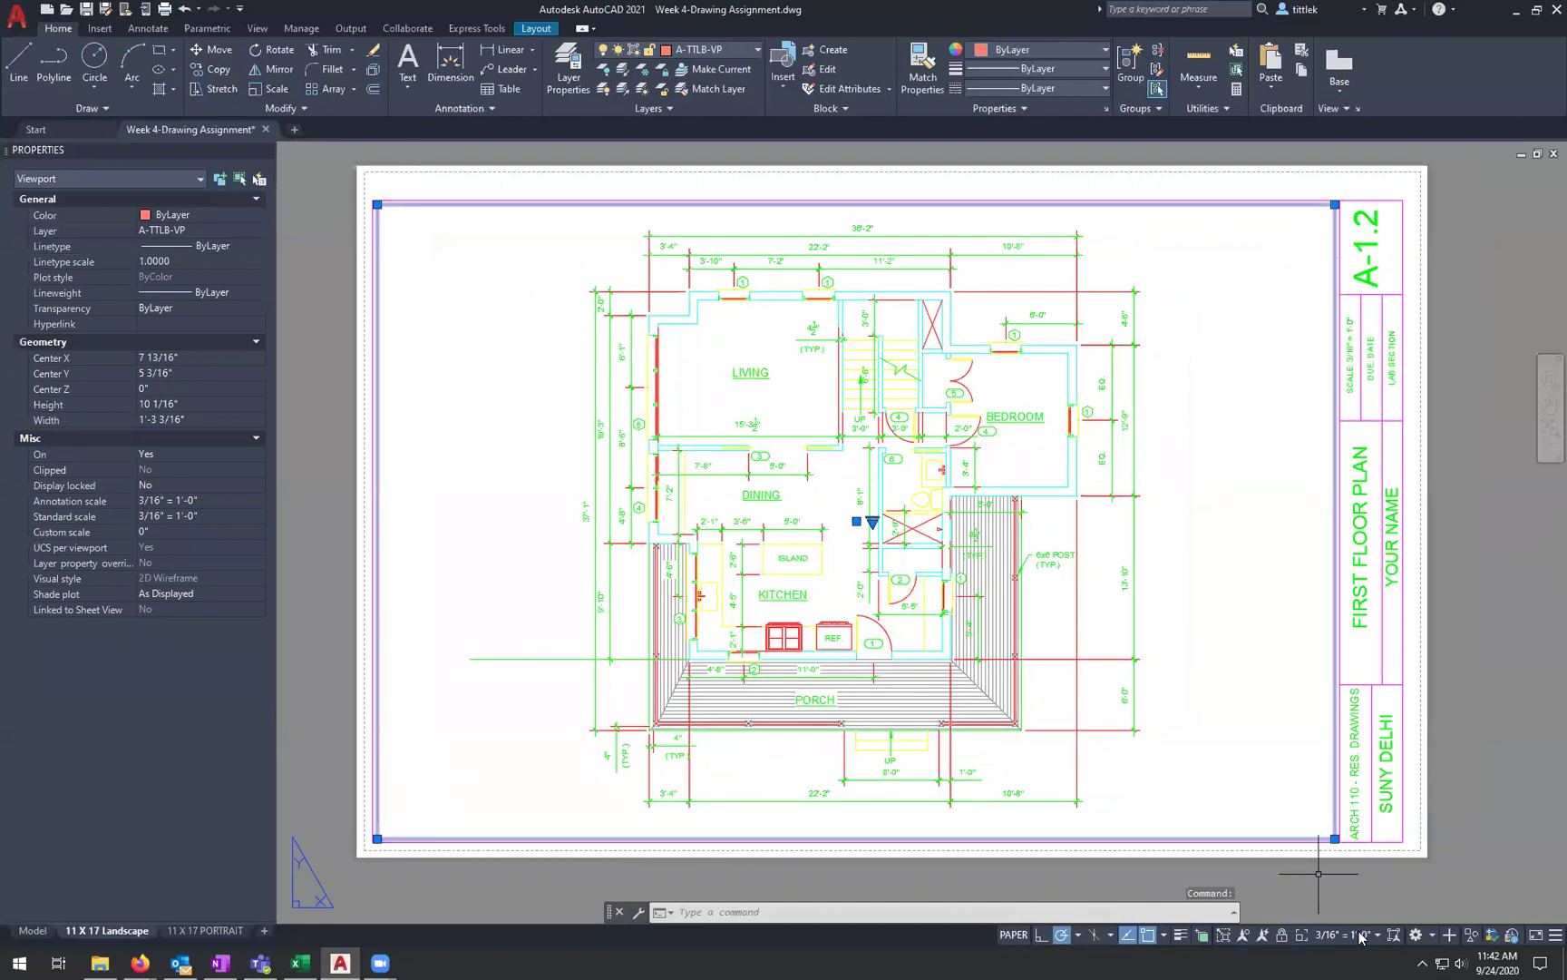
key(ctrl)
key(ctrl)
key(ctrl)
key(Escape)
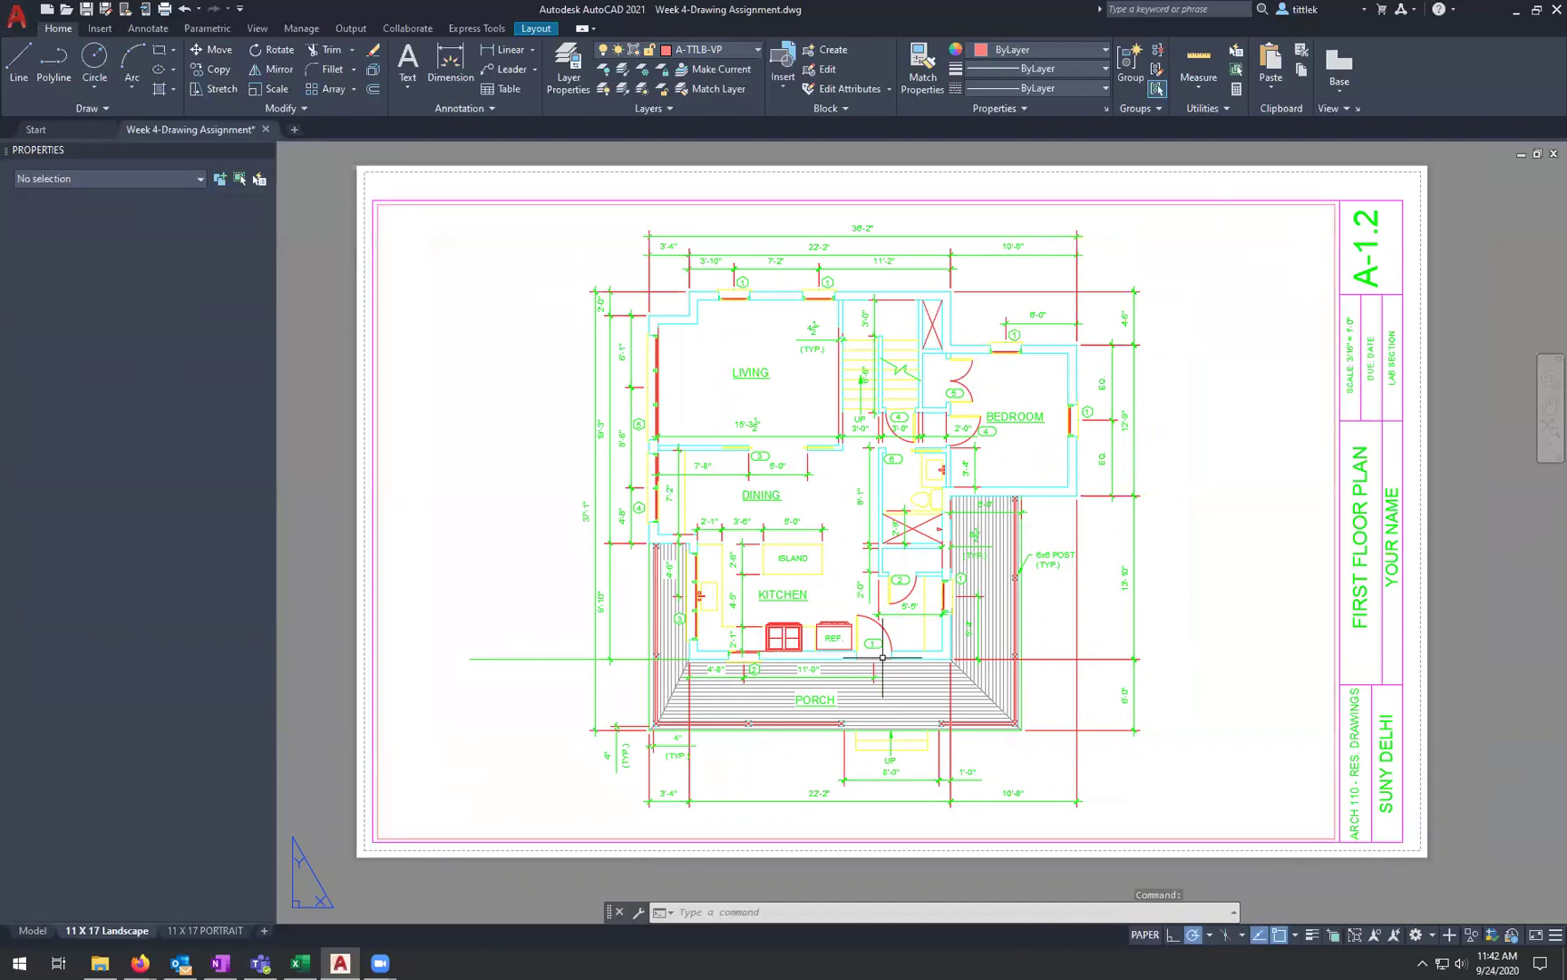
scroll(723, 585, down, 2)
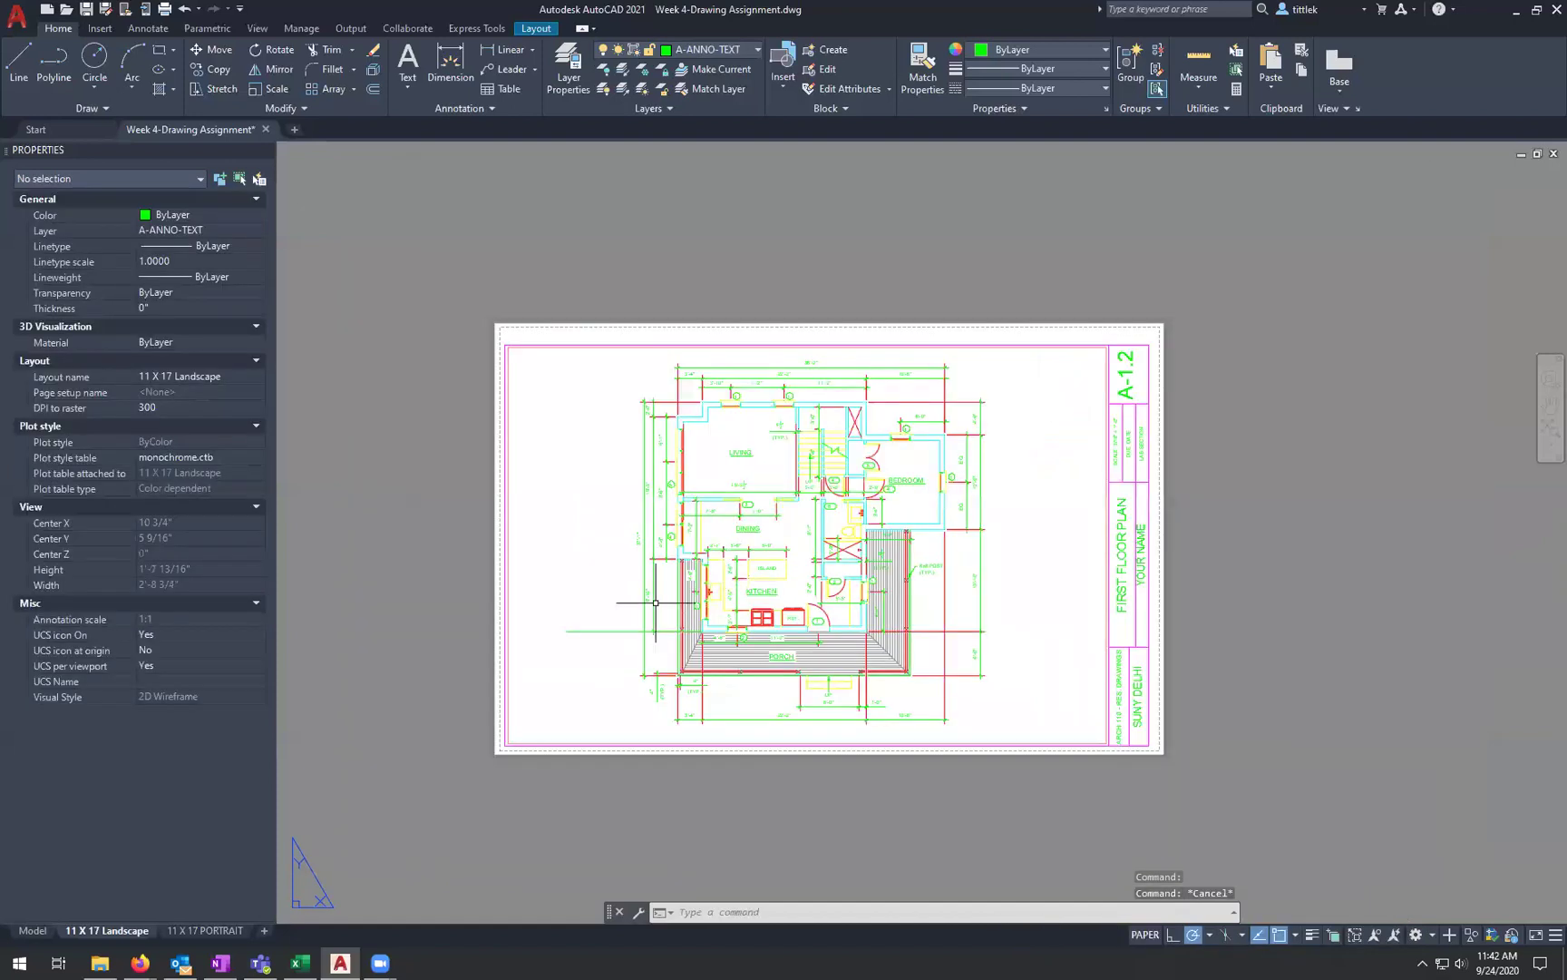
scroll(701, 626, up, 2)
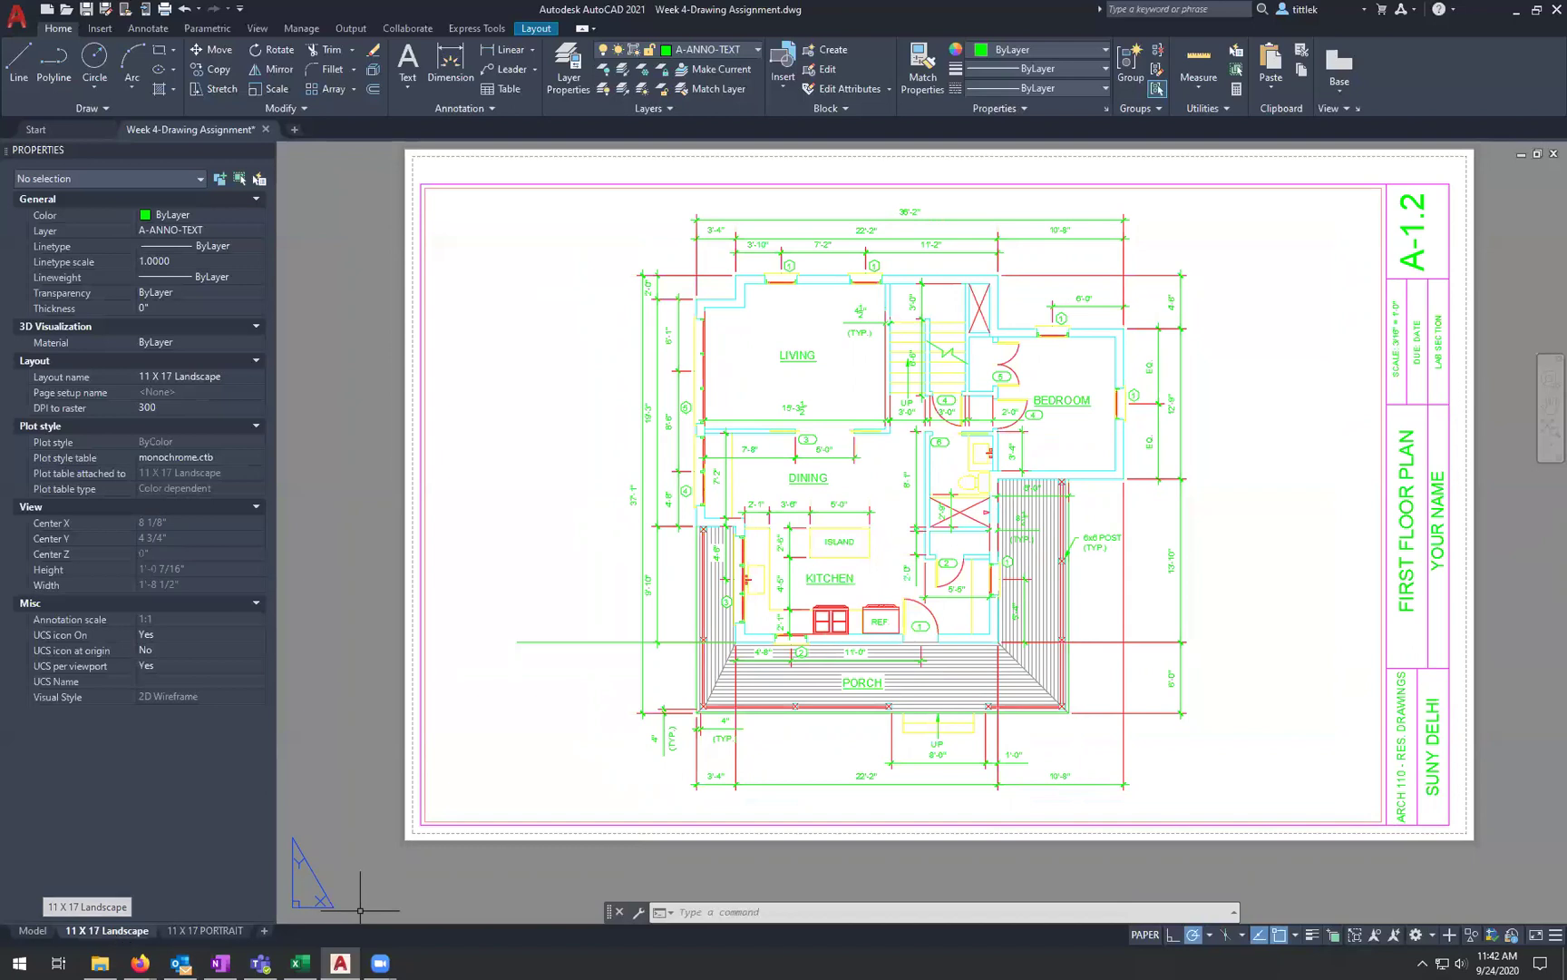
scroll(883, 470, down, 2)
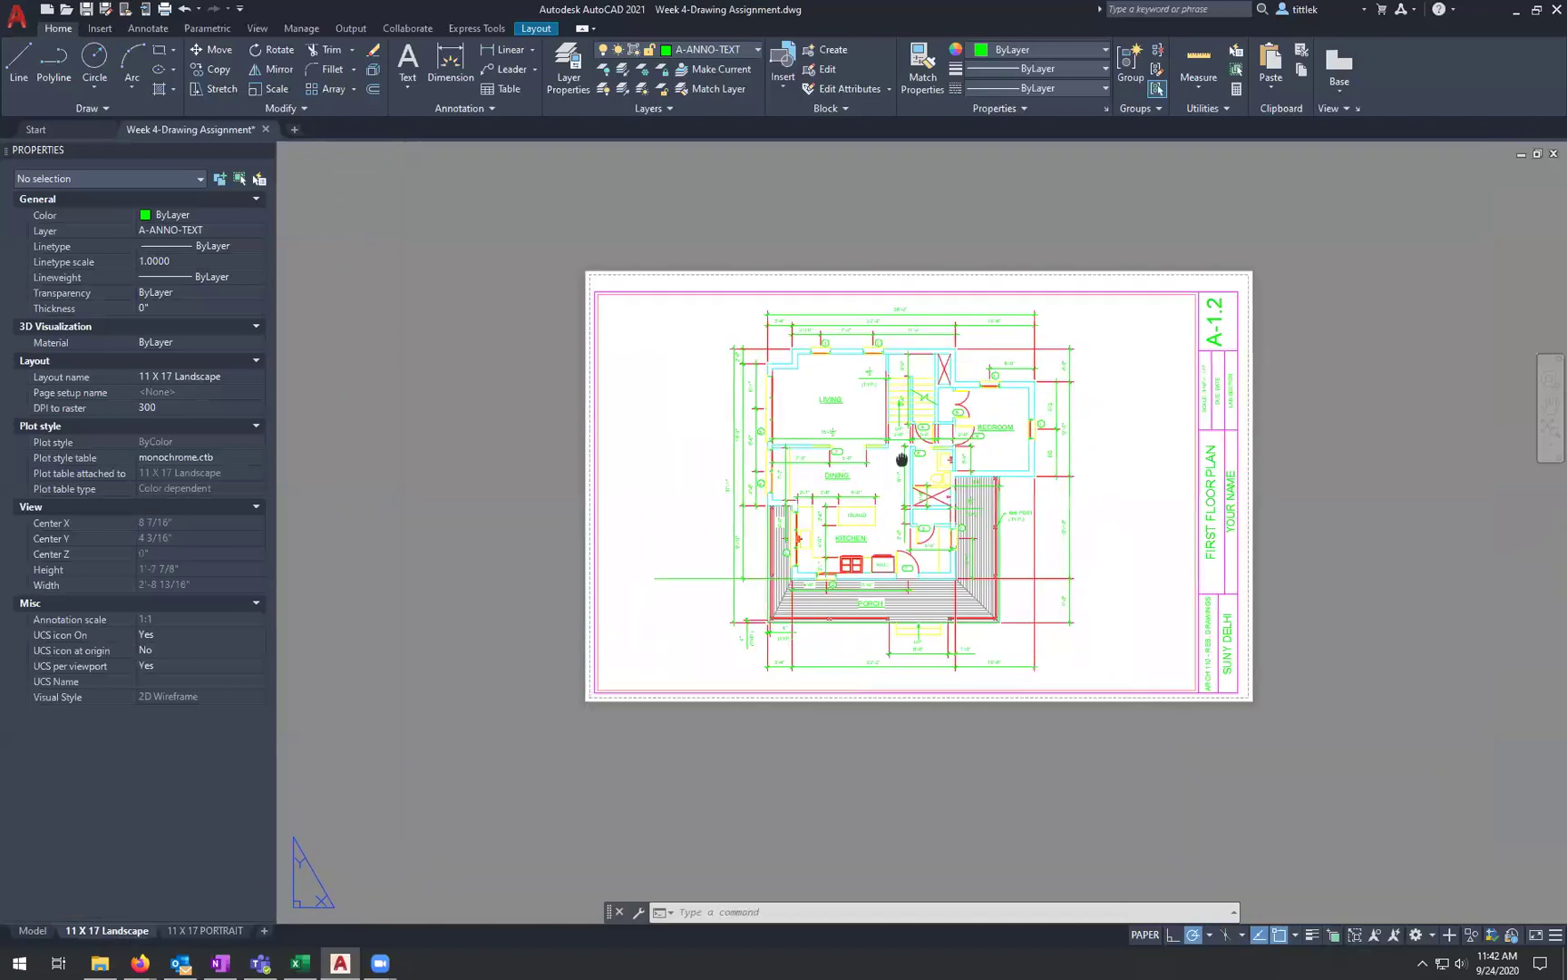
scroll(910, 462, up, 2)
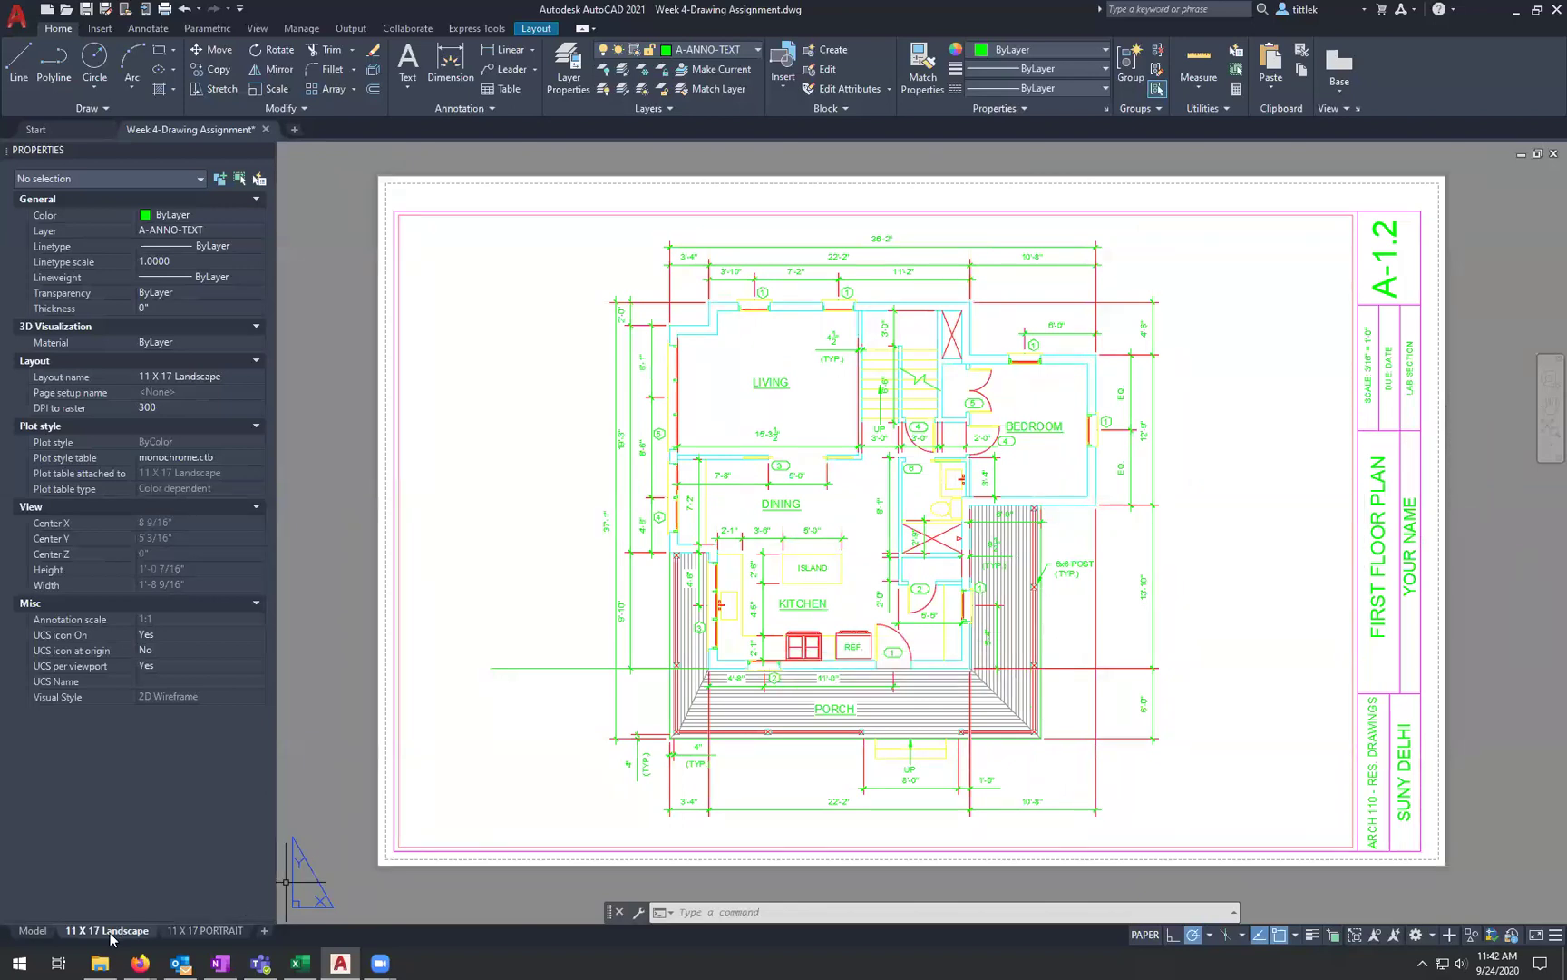
Step: Create a copy of the 11 X 17 Landscape layout before the original and open the copy
mouse_move(215, 936)
right_click(128, 931)
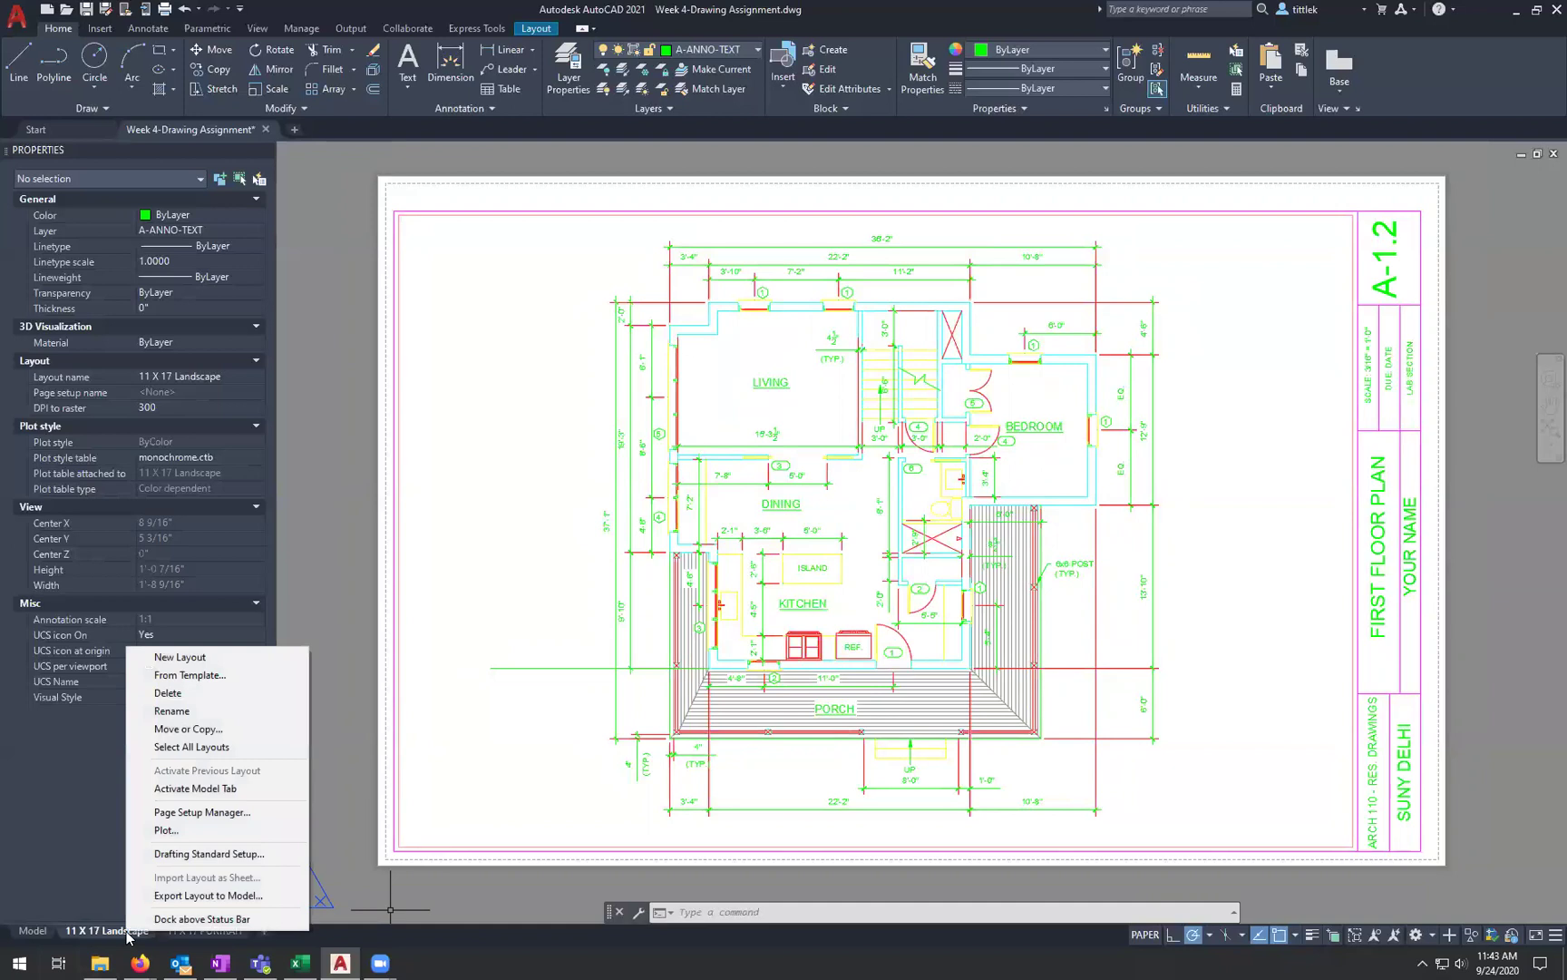
click(189, 729)
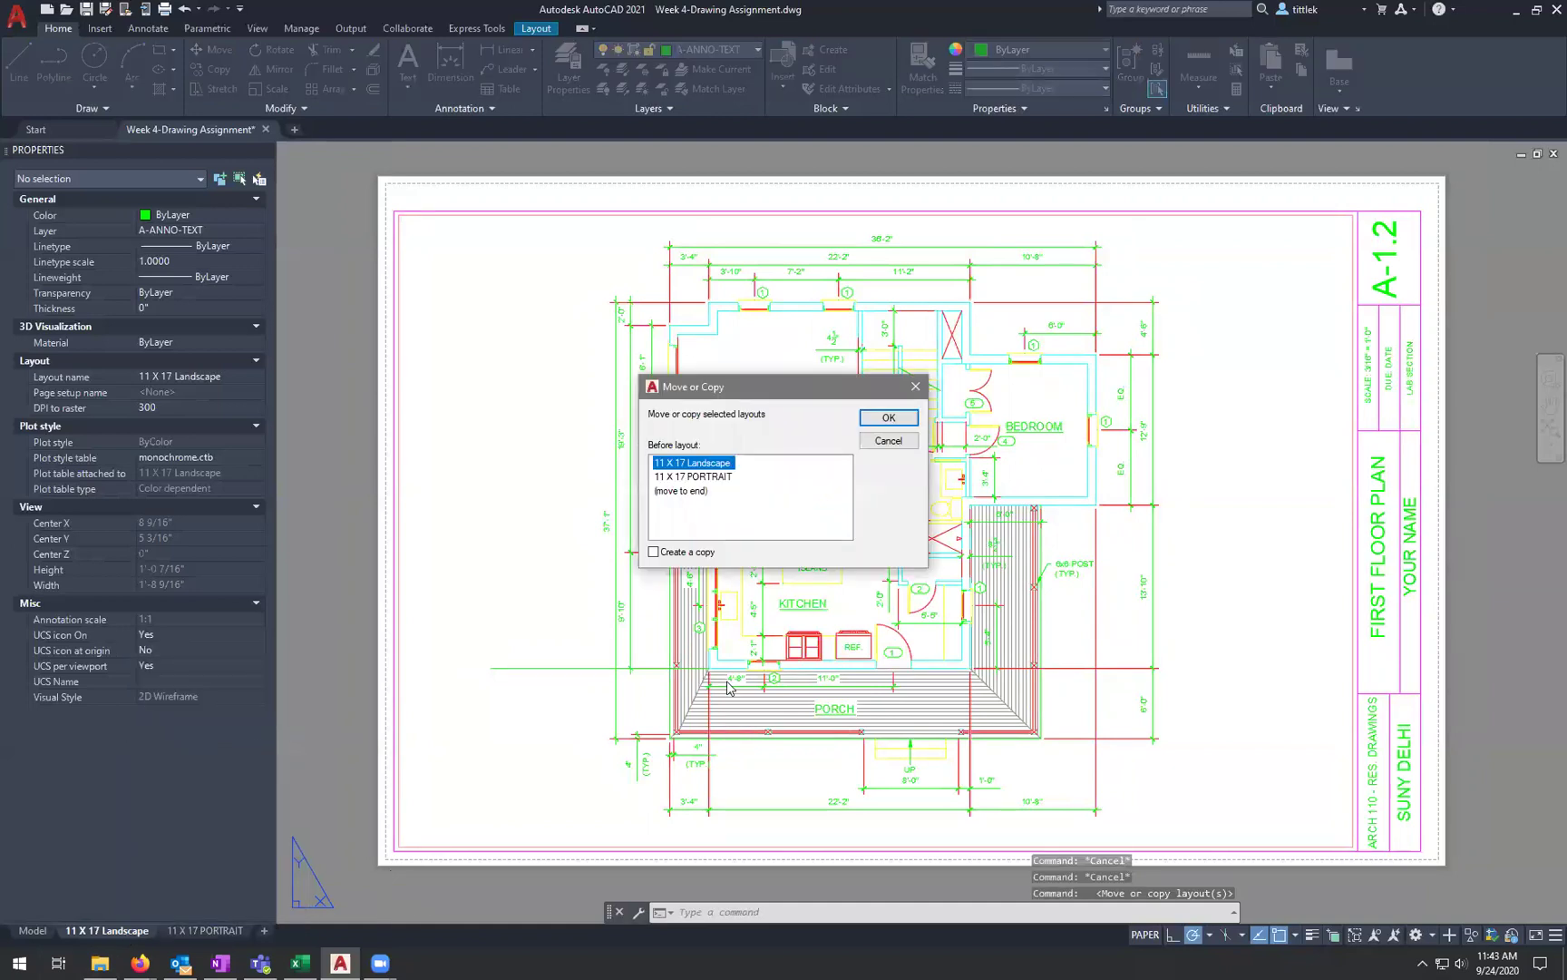
click(682, 553)
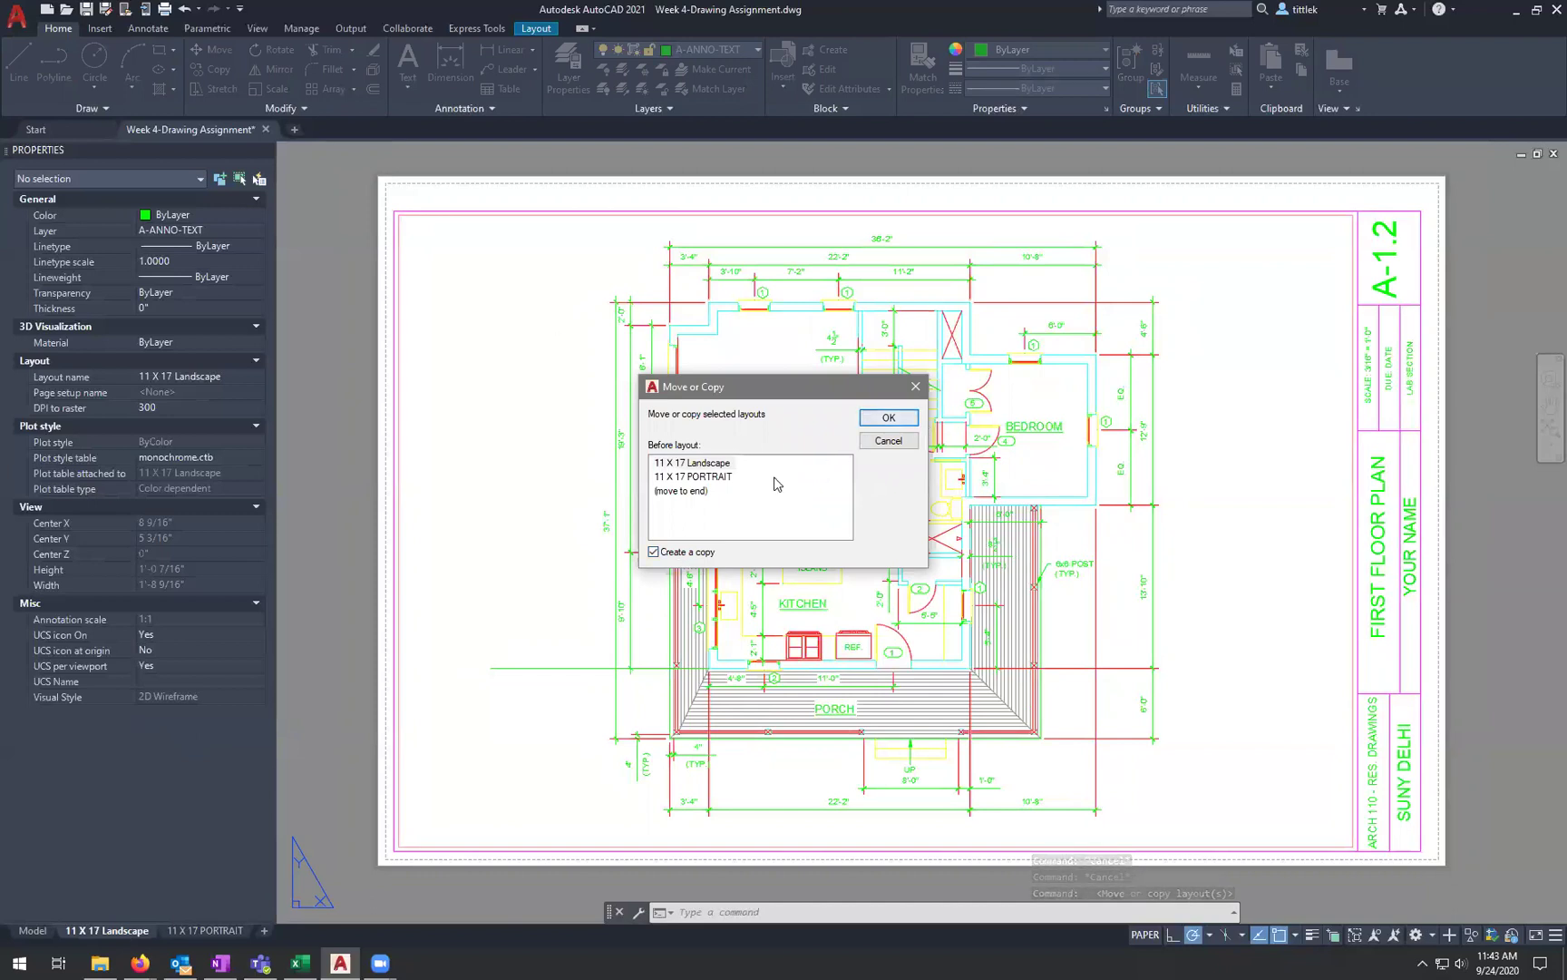
click(889, 419)
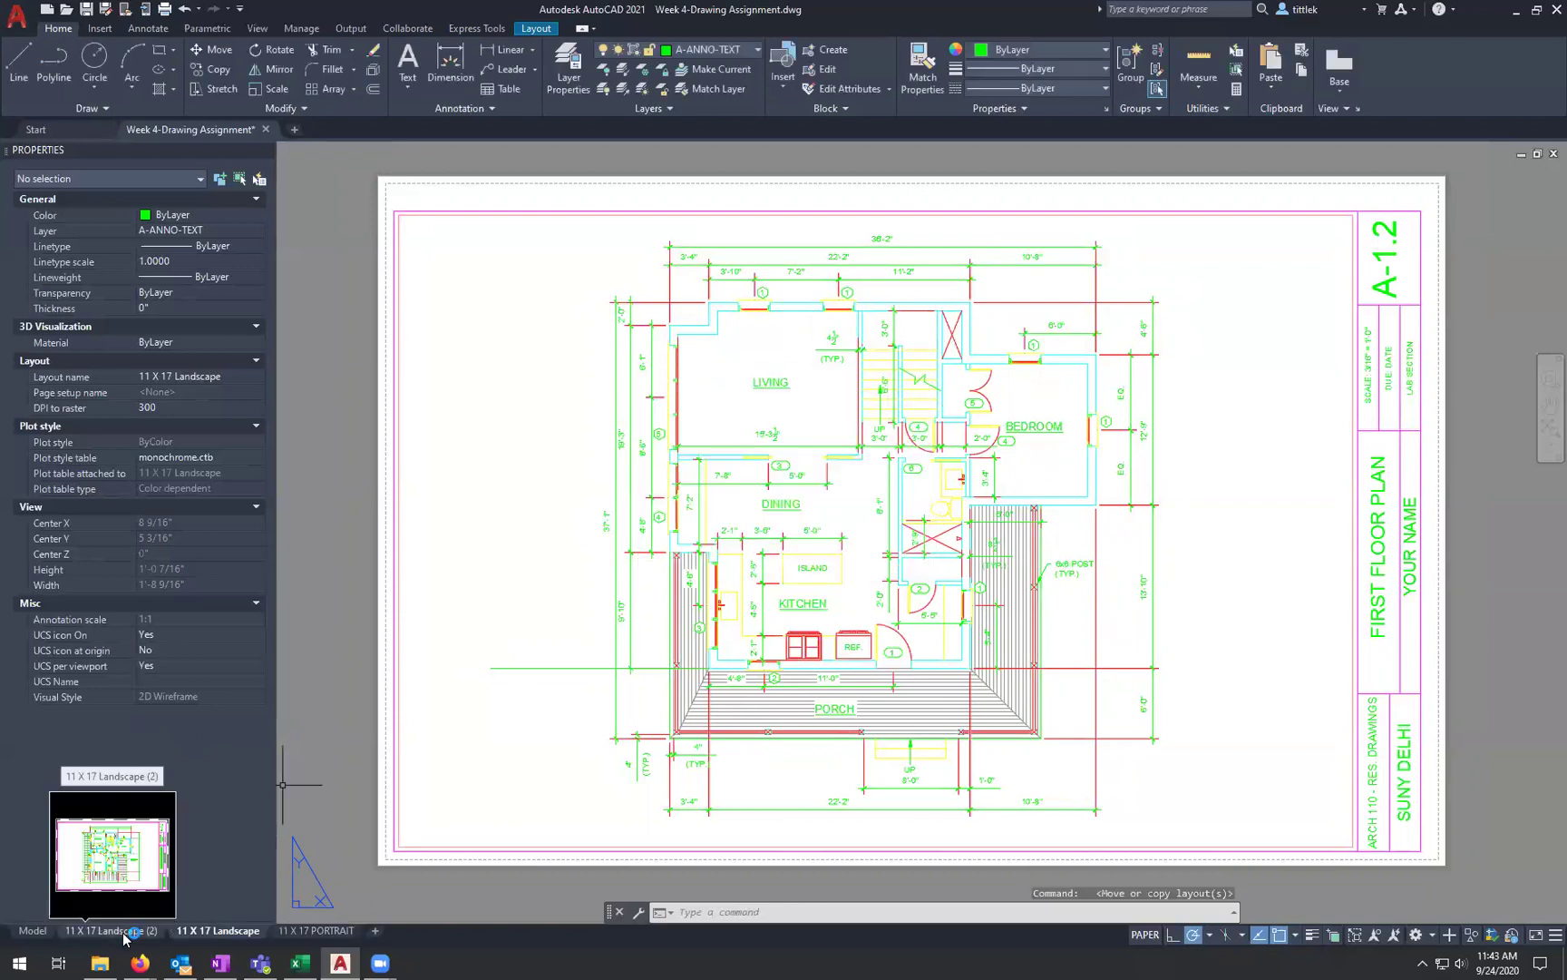
click(136, 931)
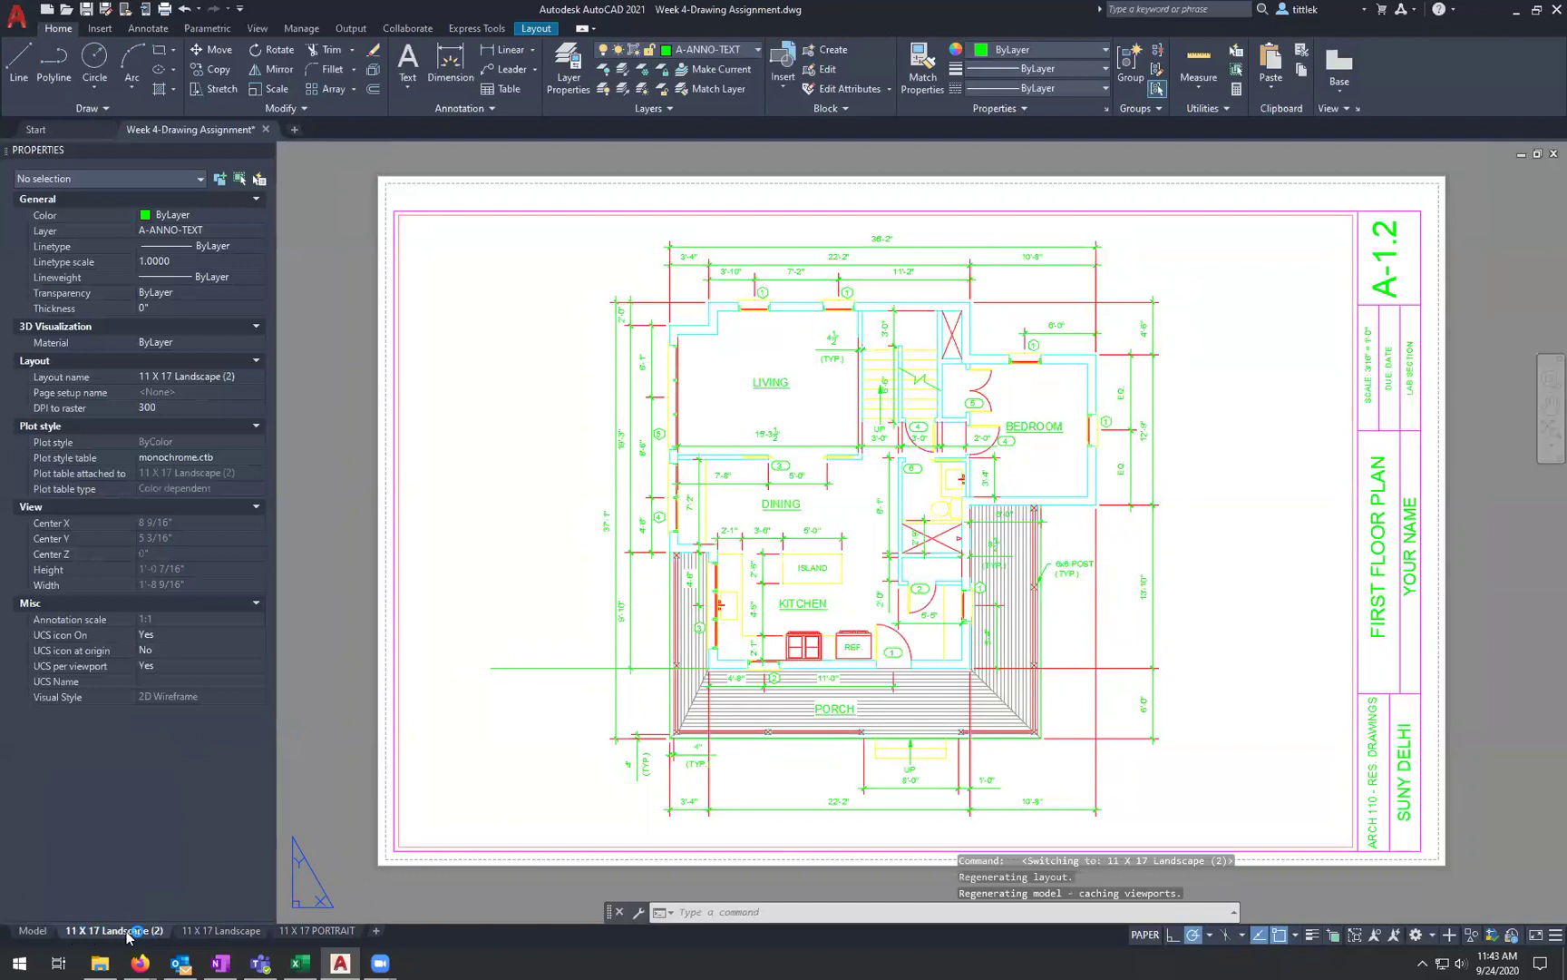
Step: Rename the original 11 X 17 Landscape layout as FIRST FLOOR PLAN
click(218, 932)
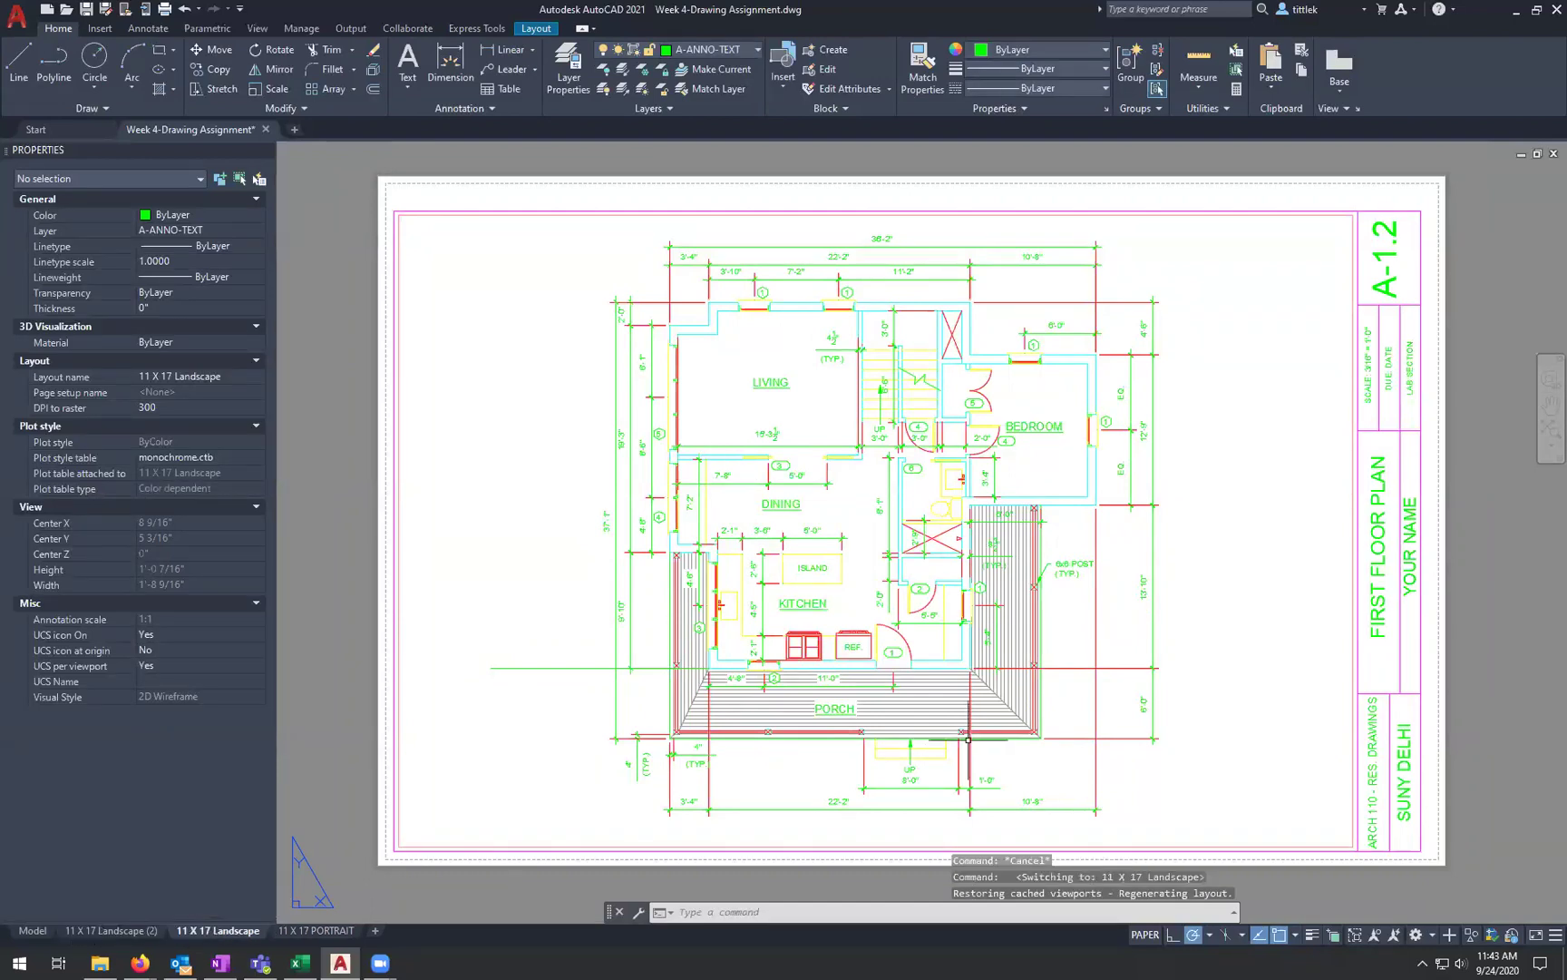
right_click(241, 931)
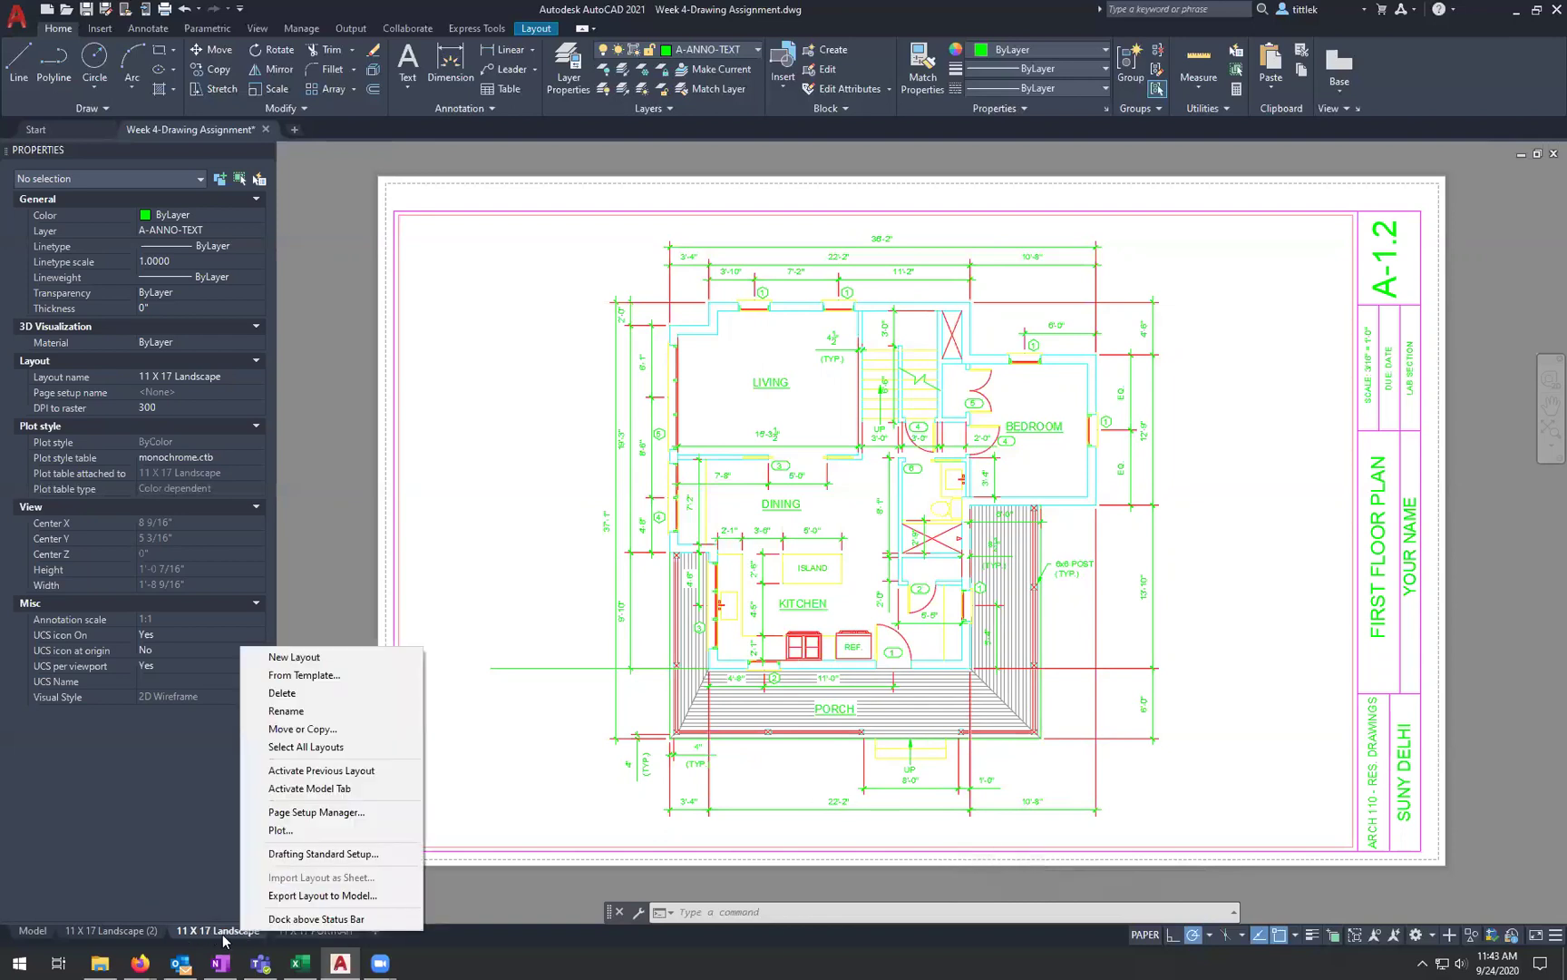
click(323, 711)
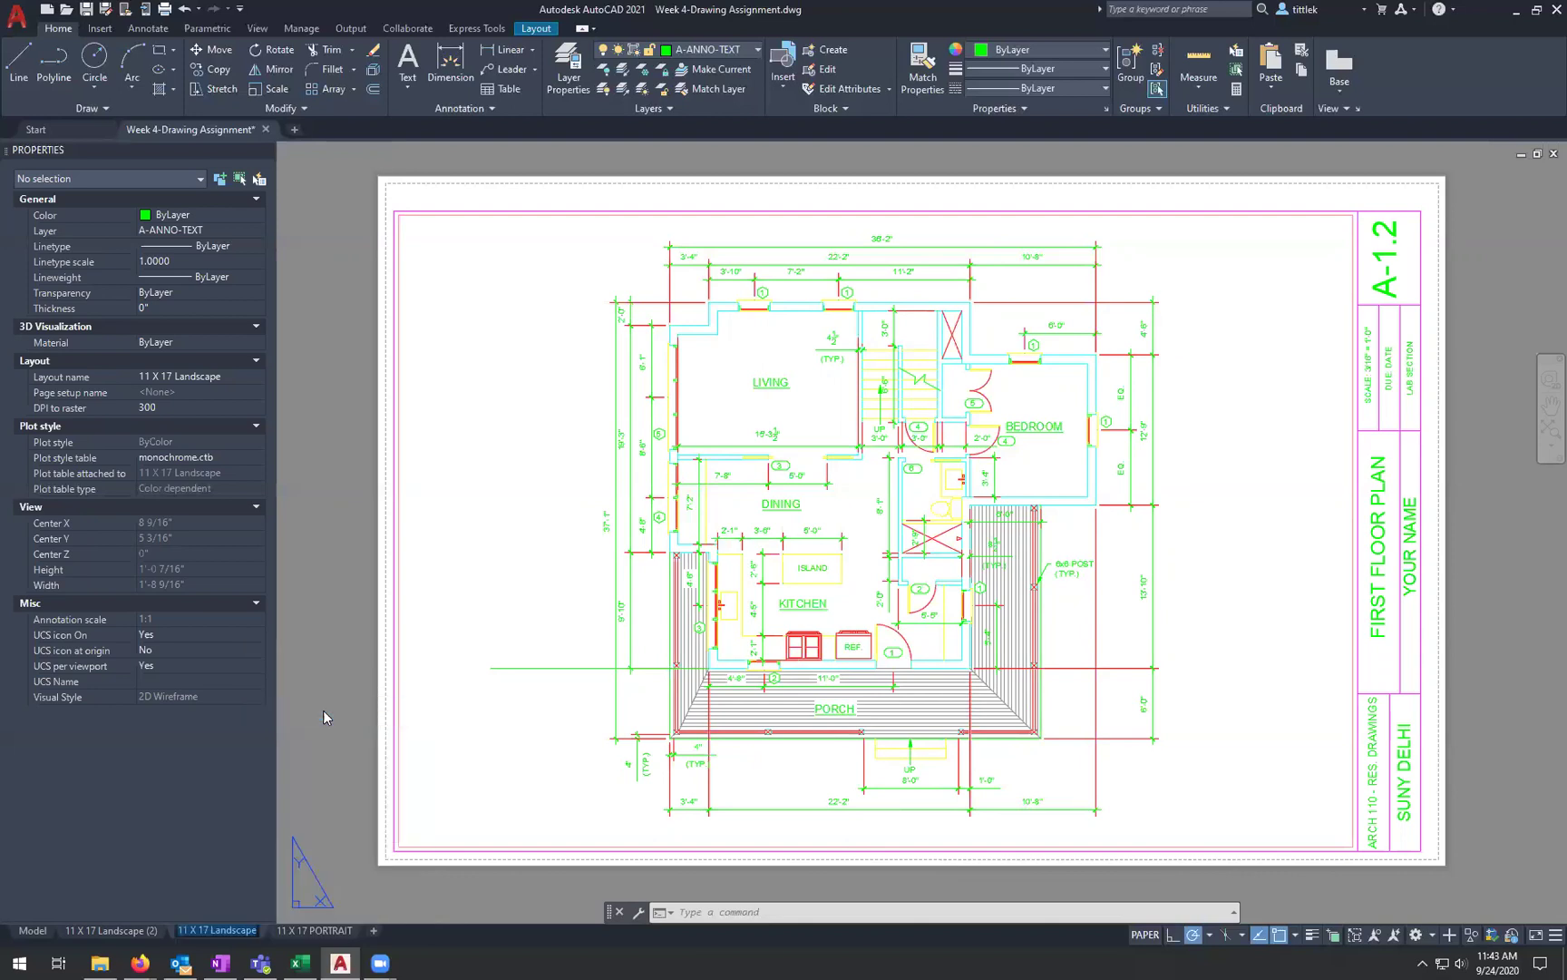
text(fIRST f)
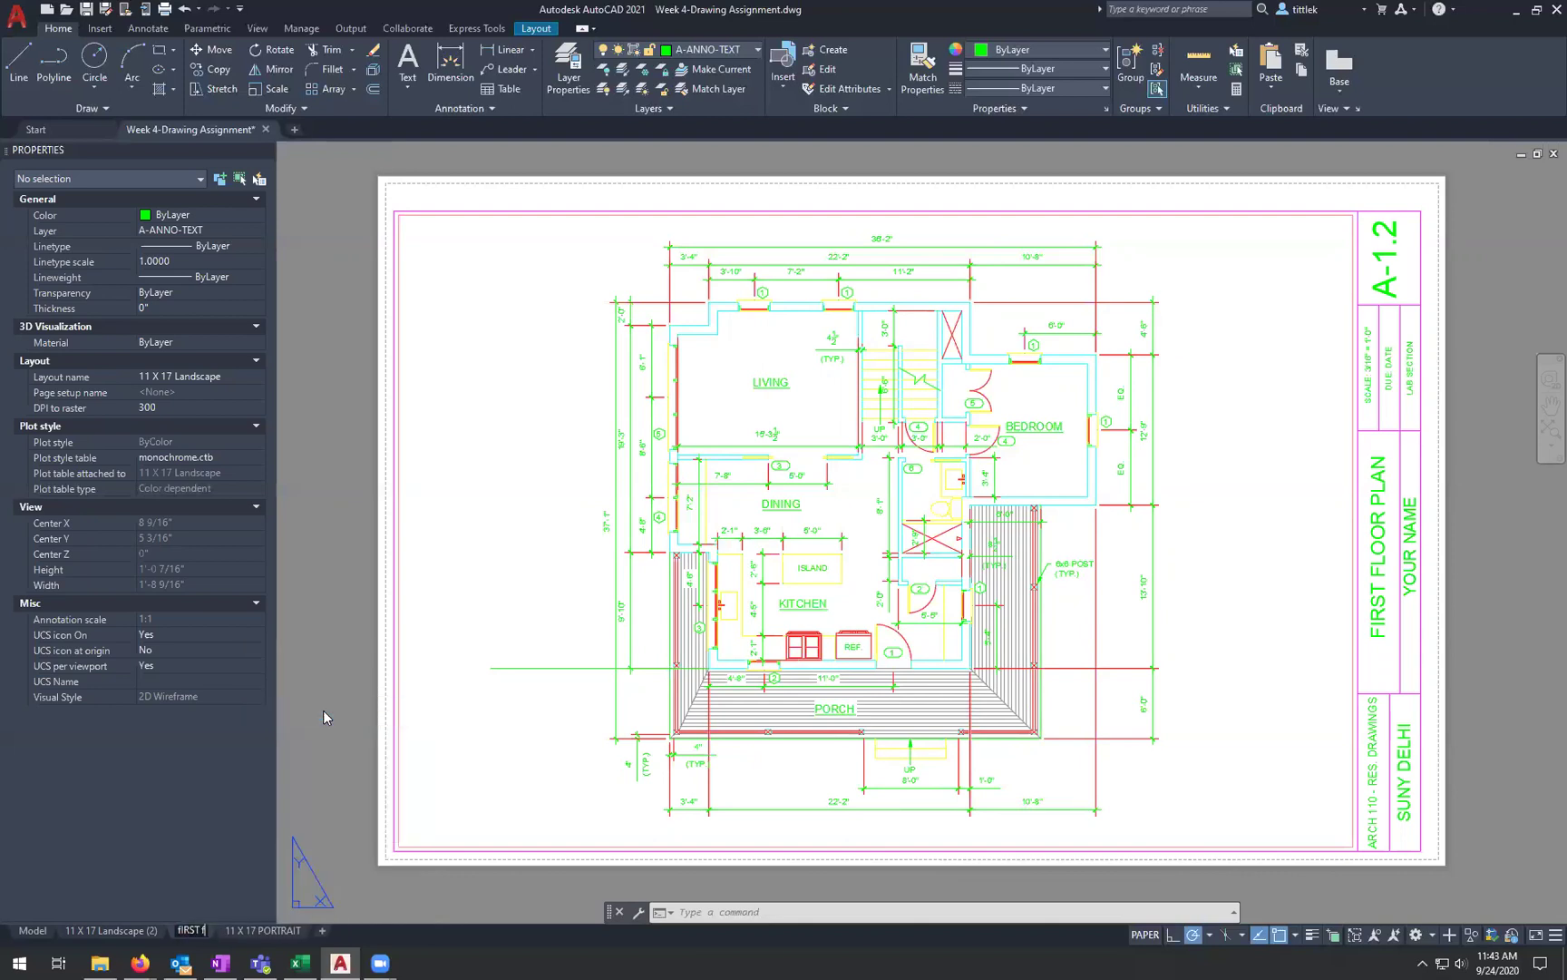
key(BackSpace)
key(BackSpace)
key(BackSpace)
key(BackSpace)
key(BackSpace)
text(FIRST FLOOR P)
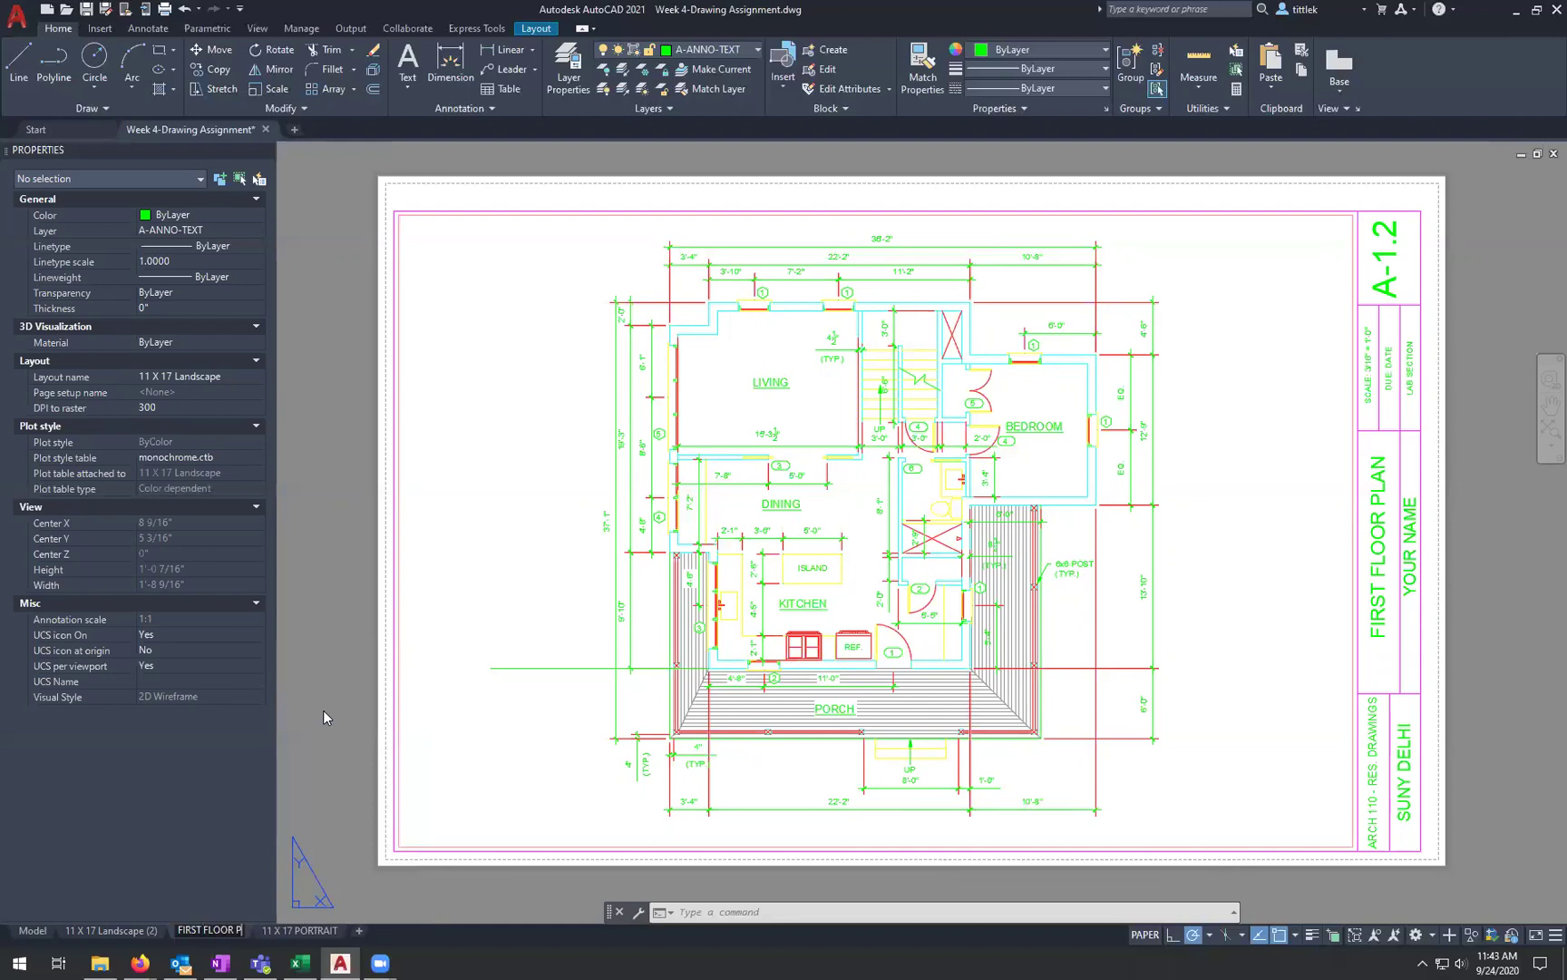
text(LAN)
key(Return)
Step: Rename the copied layout as SECOND FLOOR PLAN
click(142, 926)
right_click(135, 931)
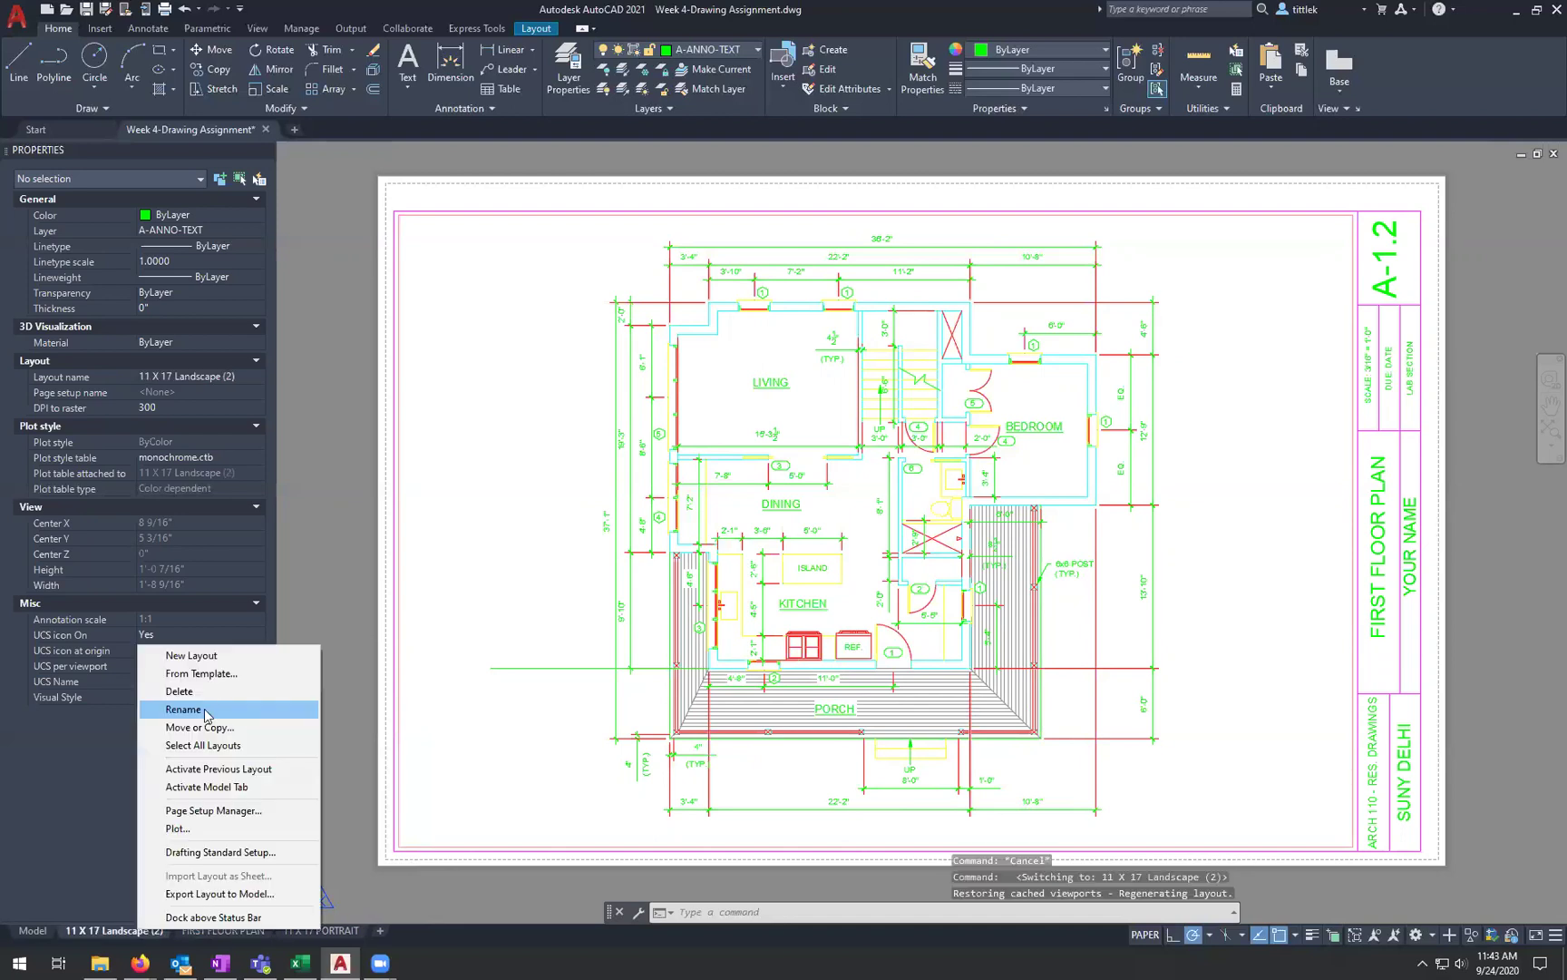
click(204, 710)
text(SE)
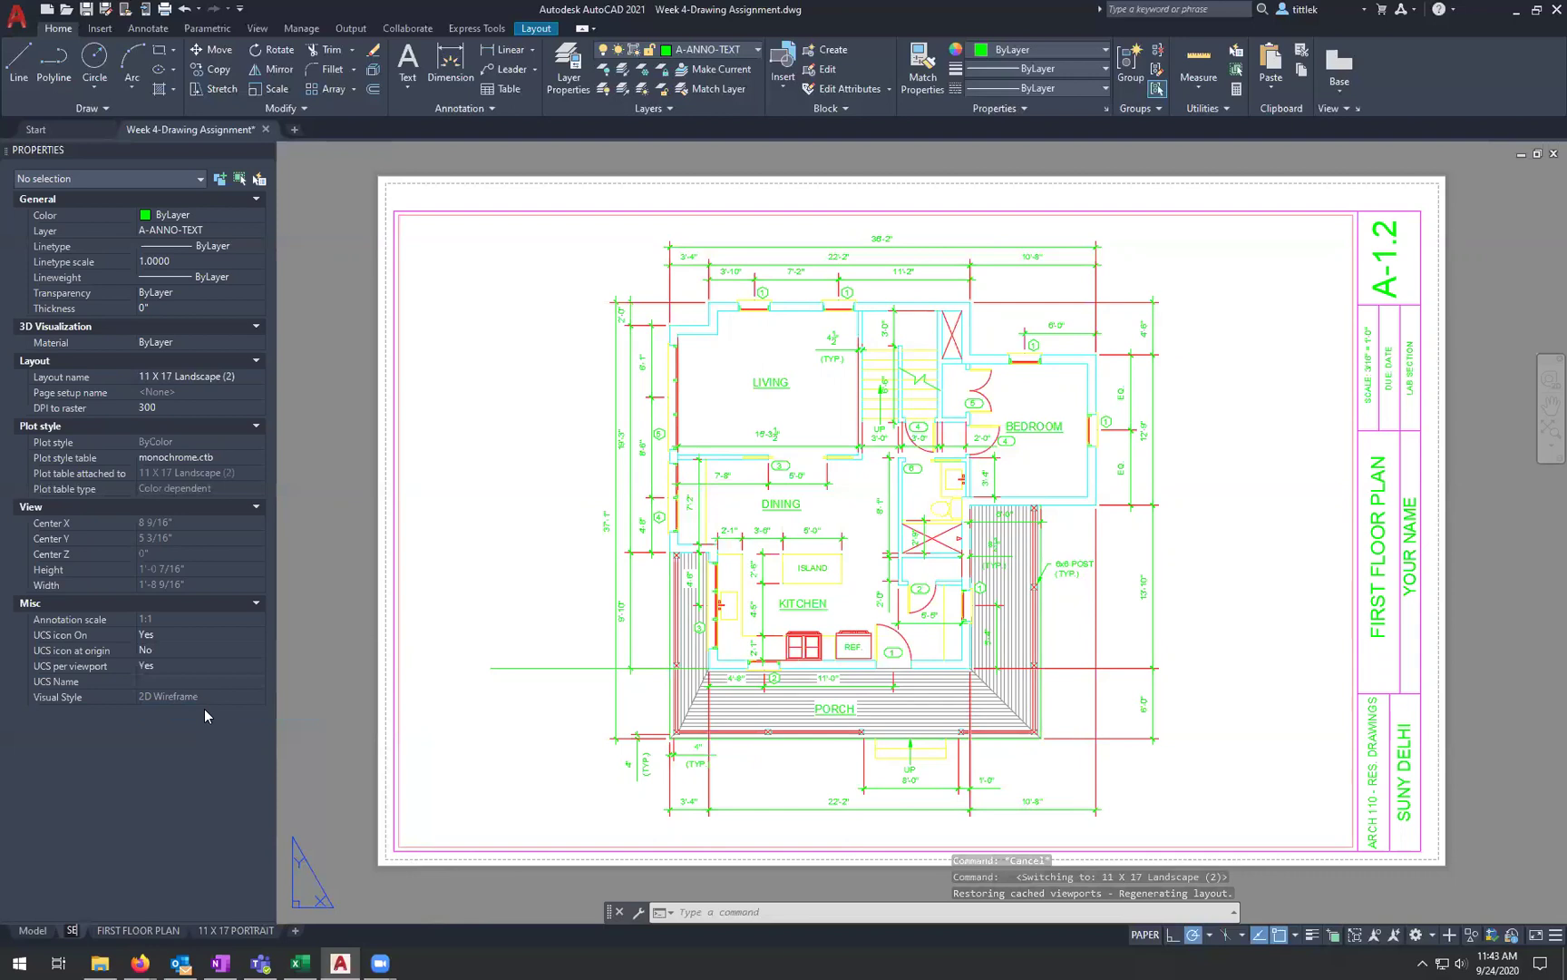
text(COND FLOOR PL)
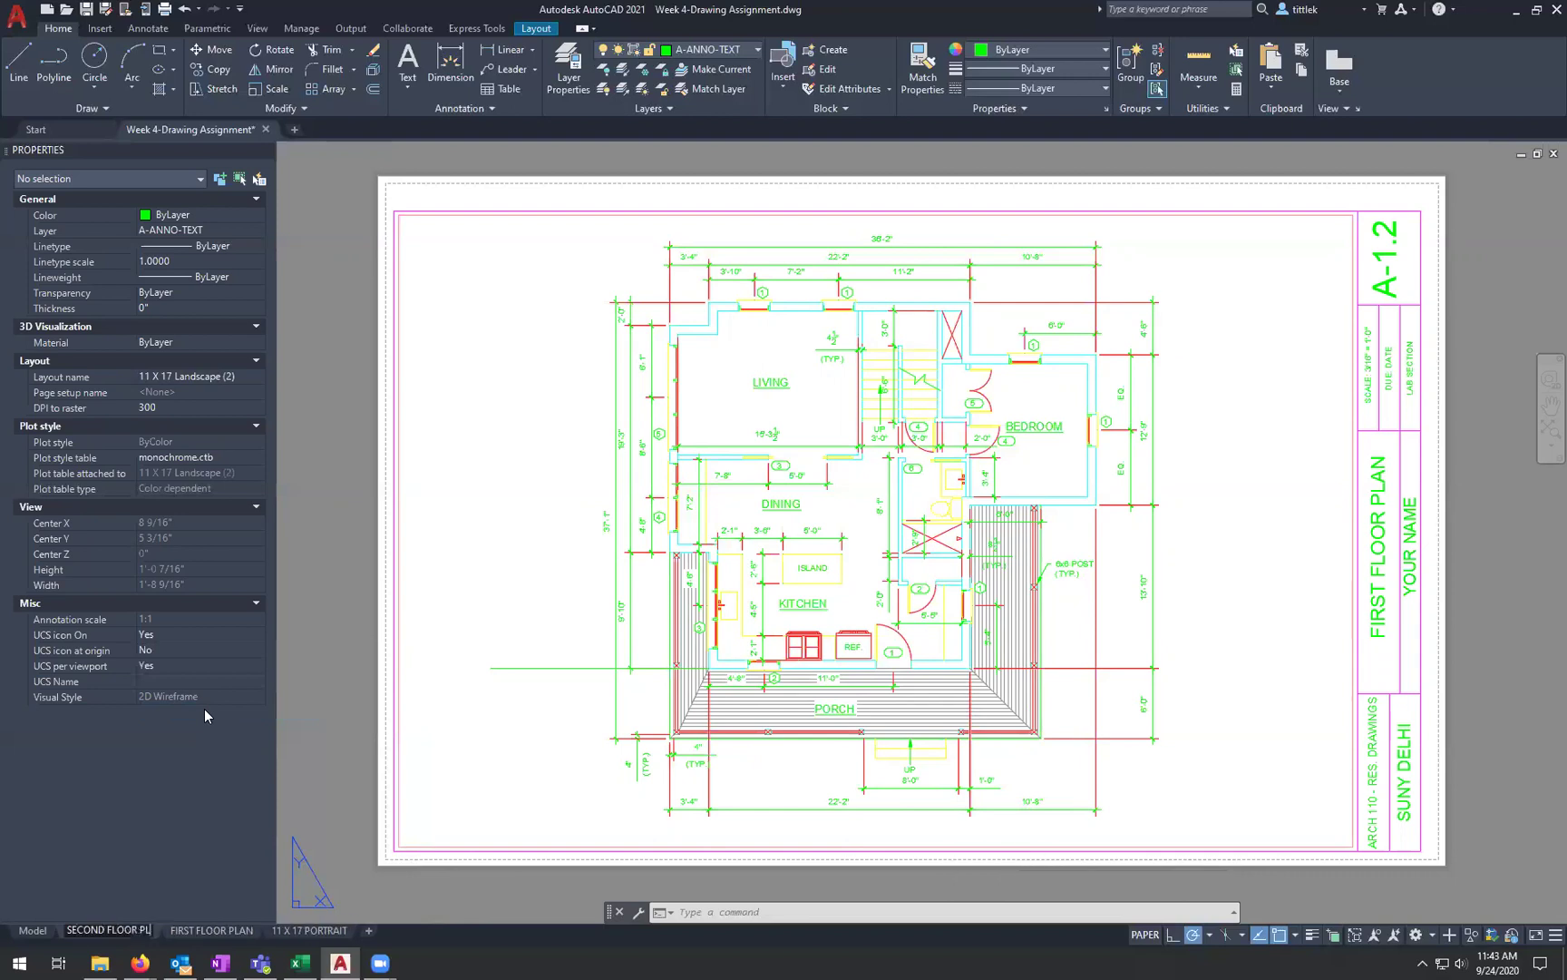
text(AN)
key(Return)
click(369, 772)
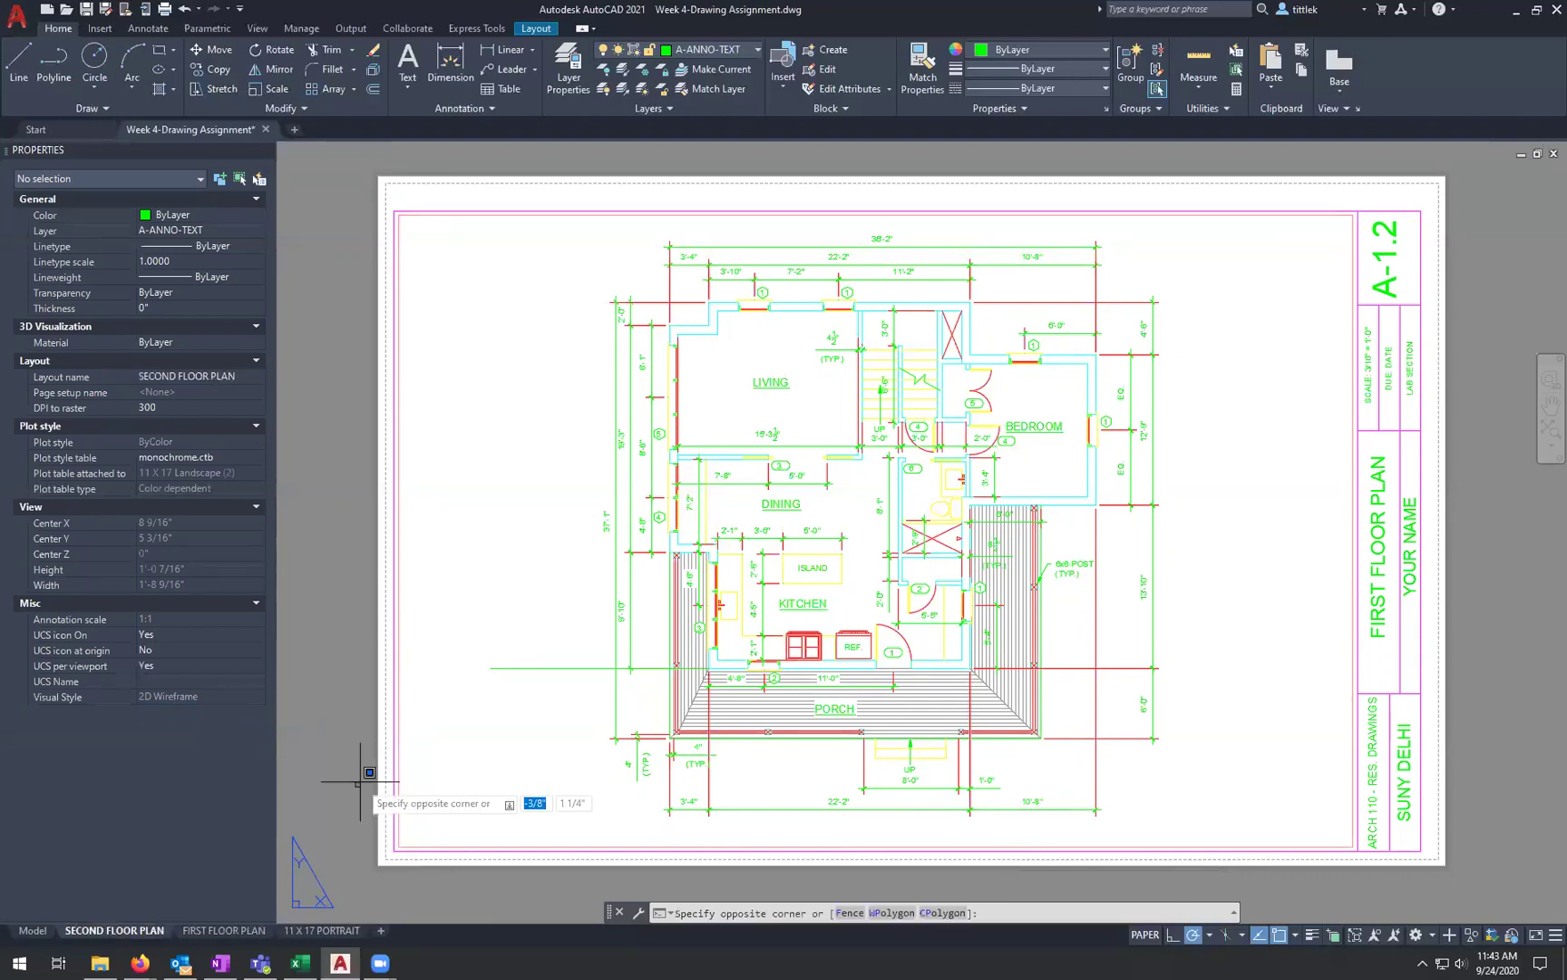
click(862, 282)
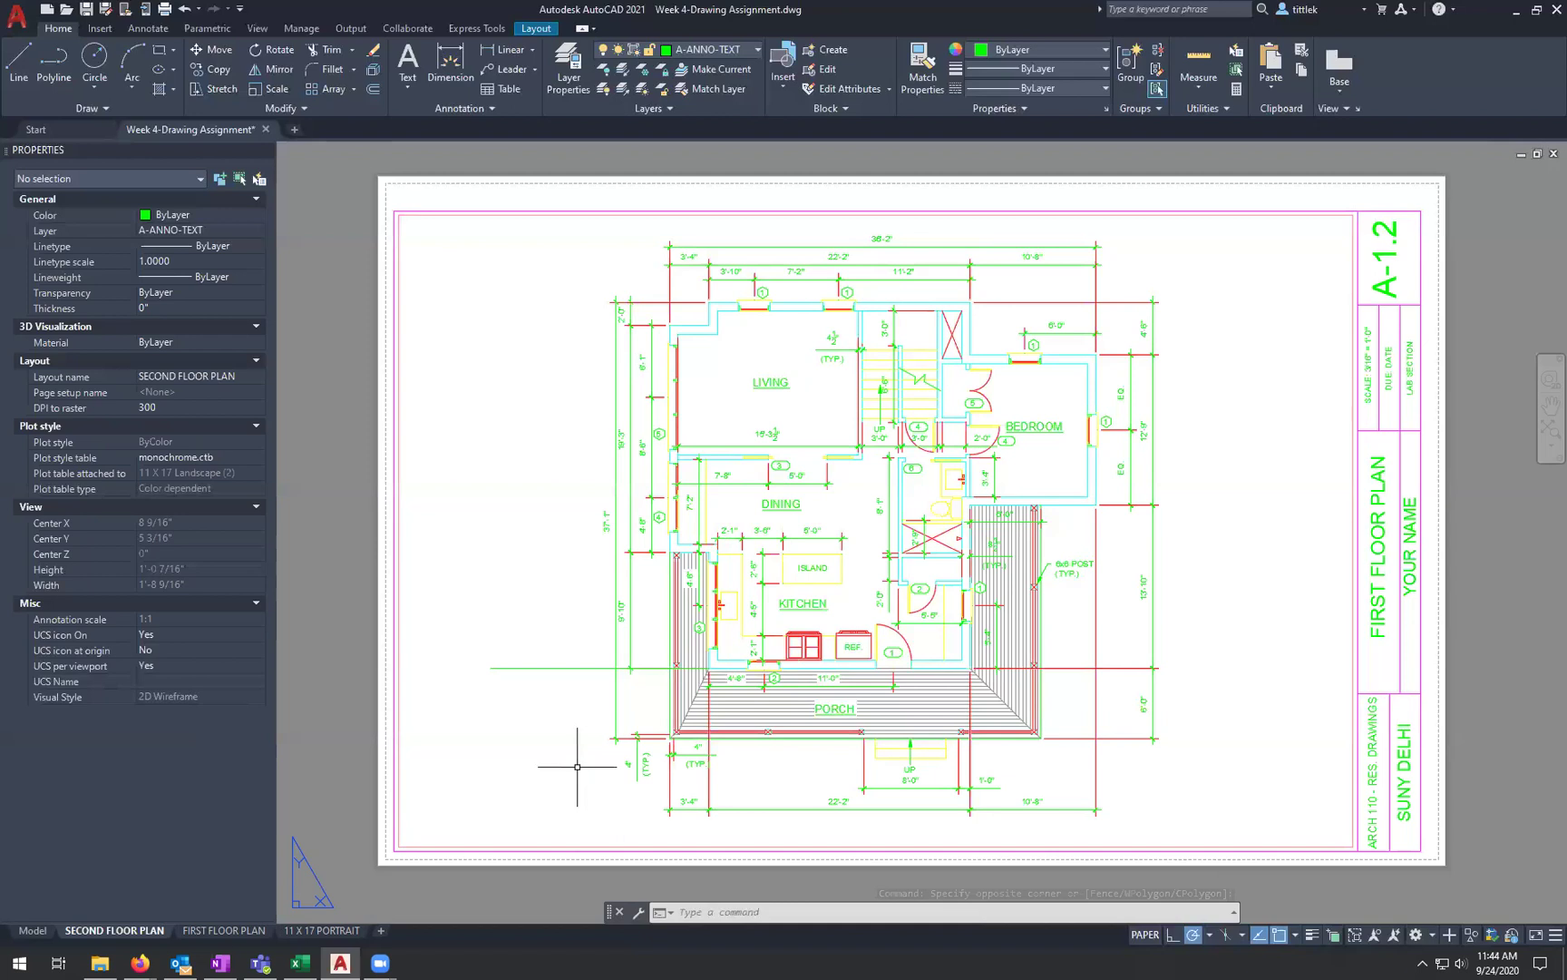
Step: On the SECOND FLOOR PLAN layout, change the title block's drawing title to SECOND FLOOR PLAN
click(188, 932)
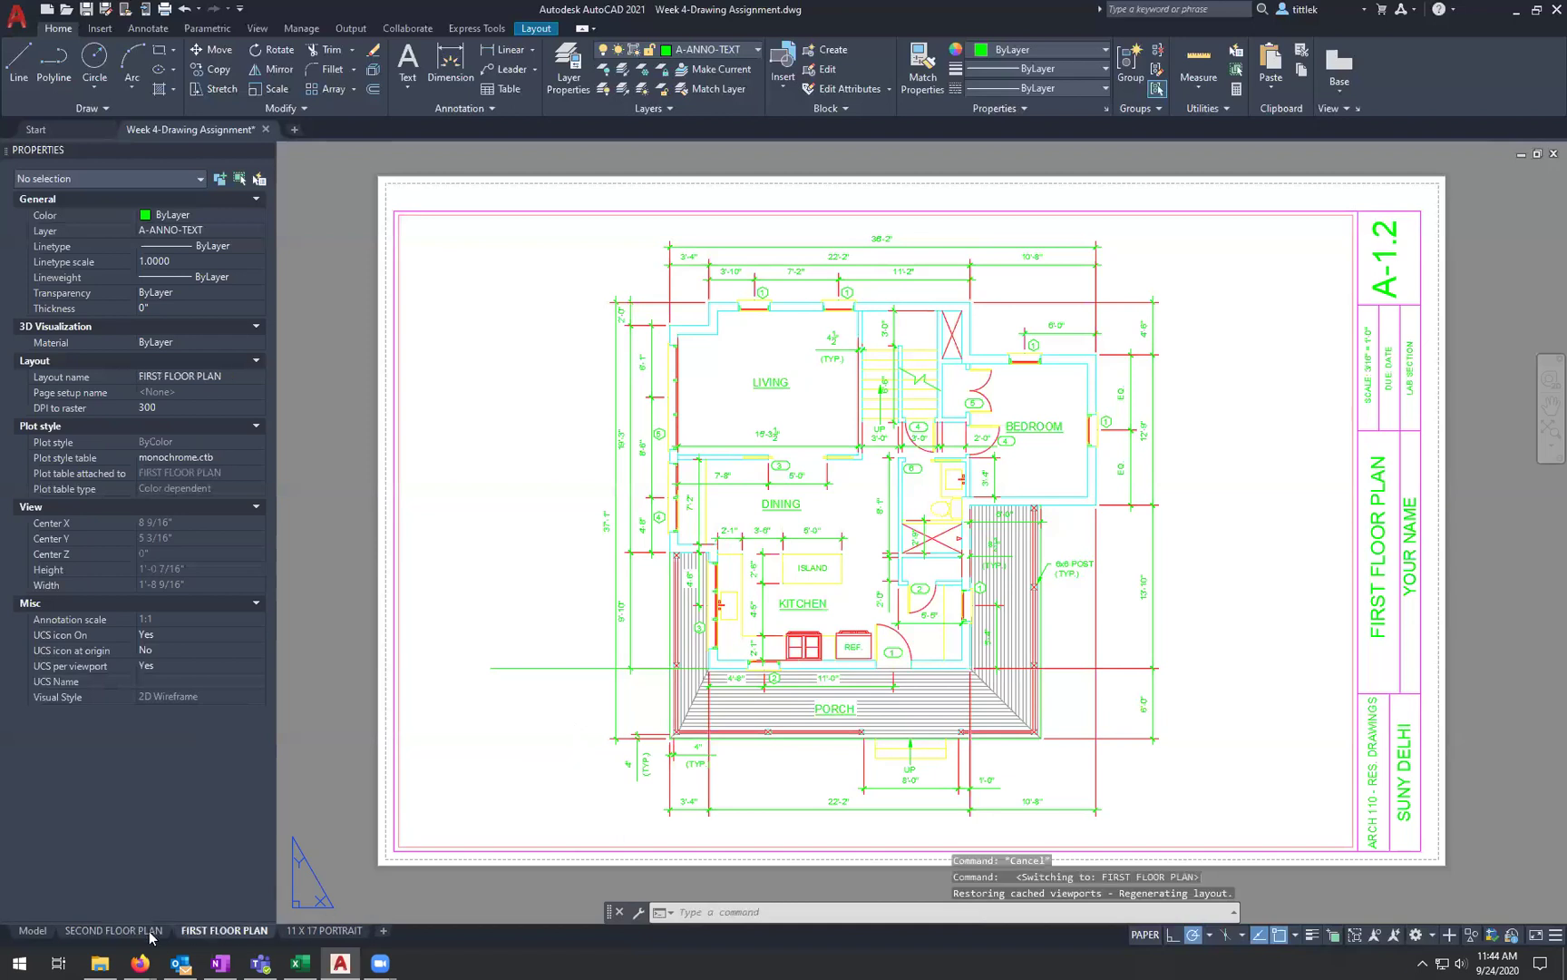
mouse_move(152, 937)
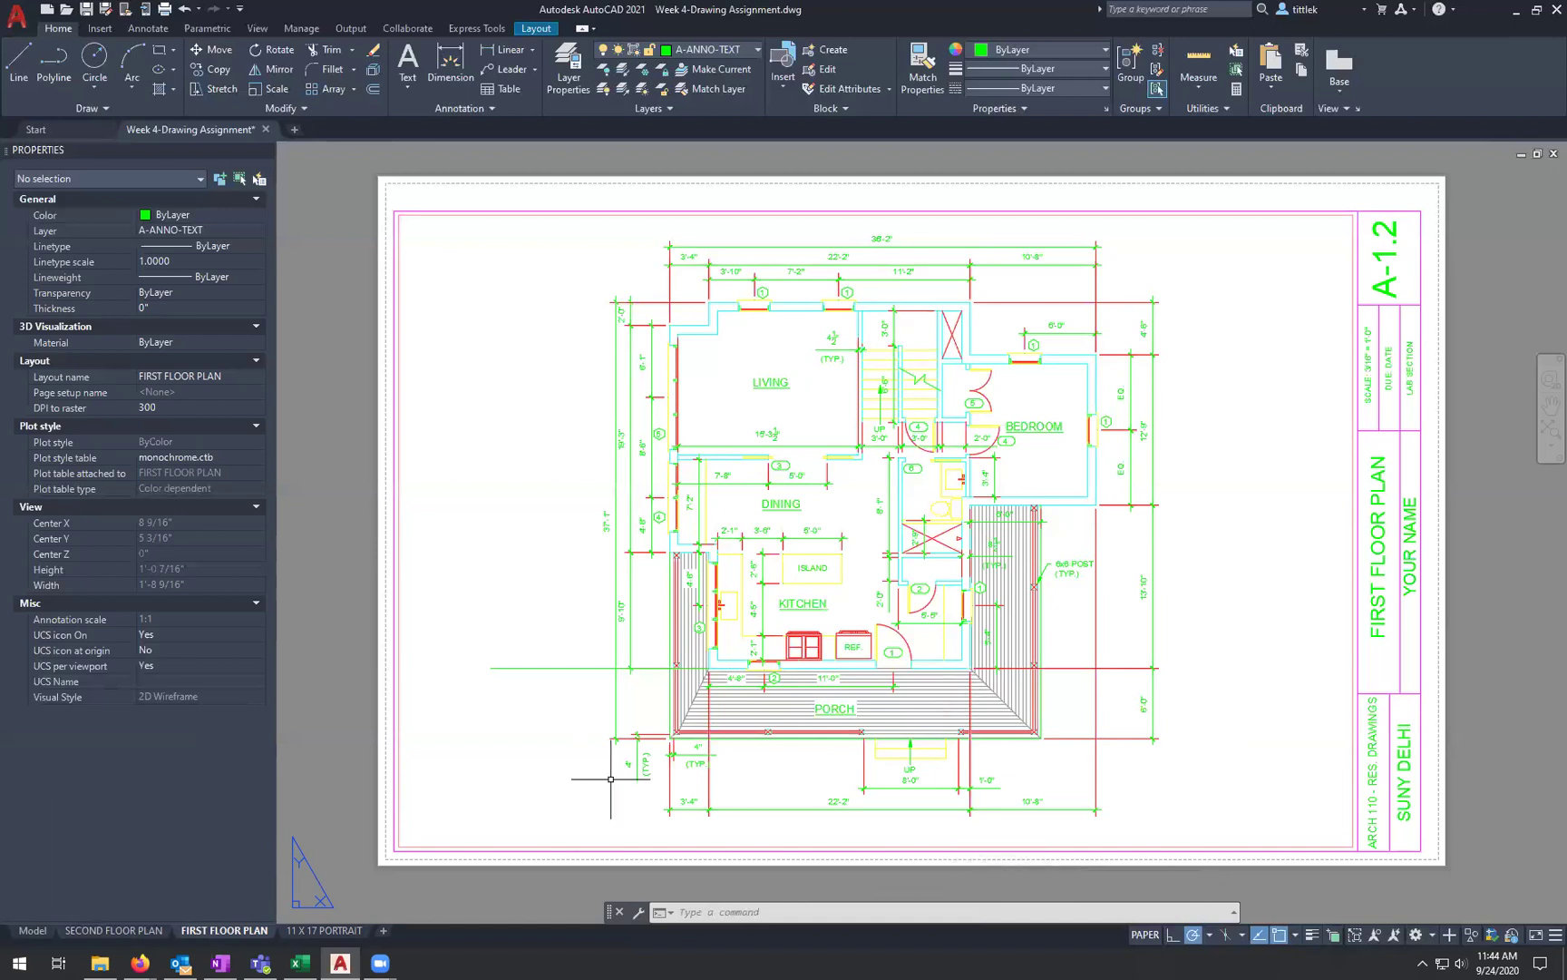
click(167, 932)
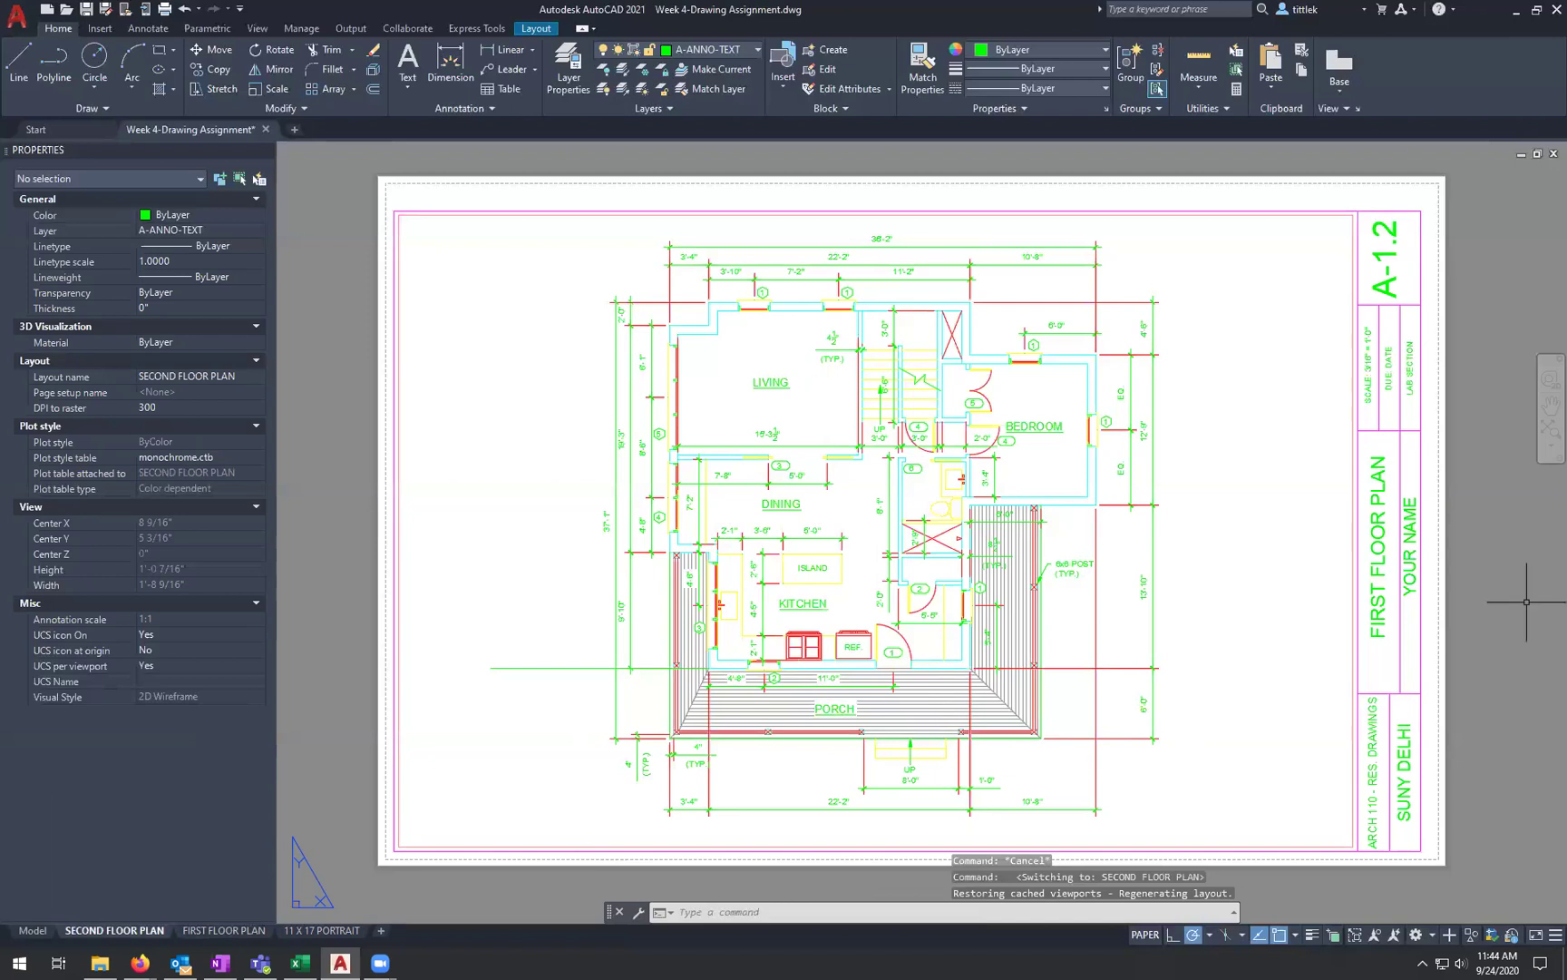
click(1379, 544)
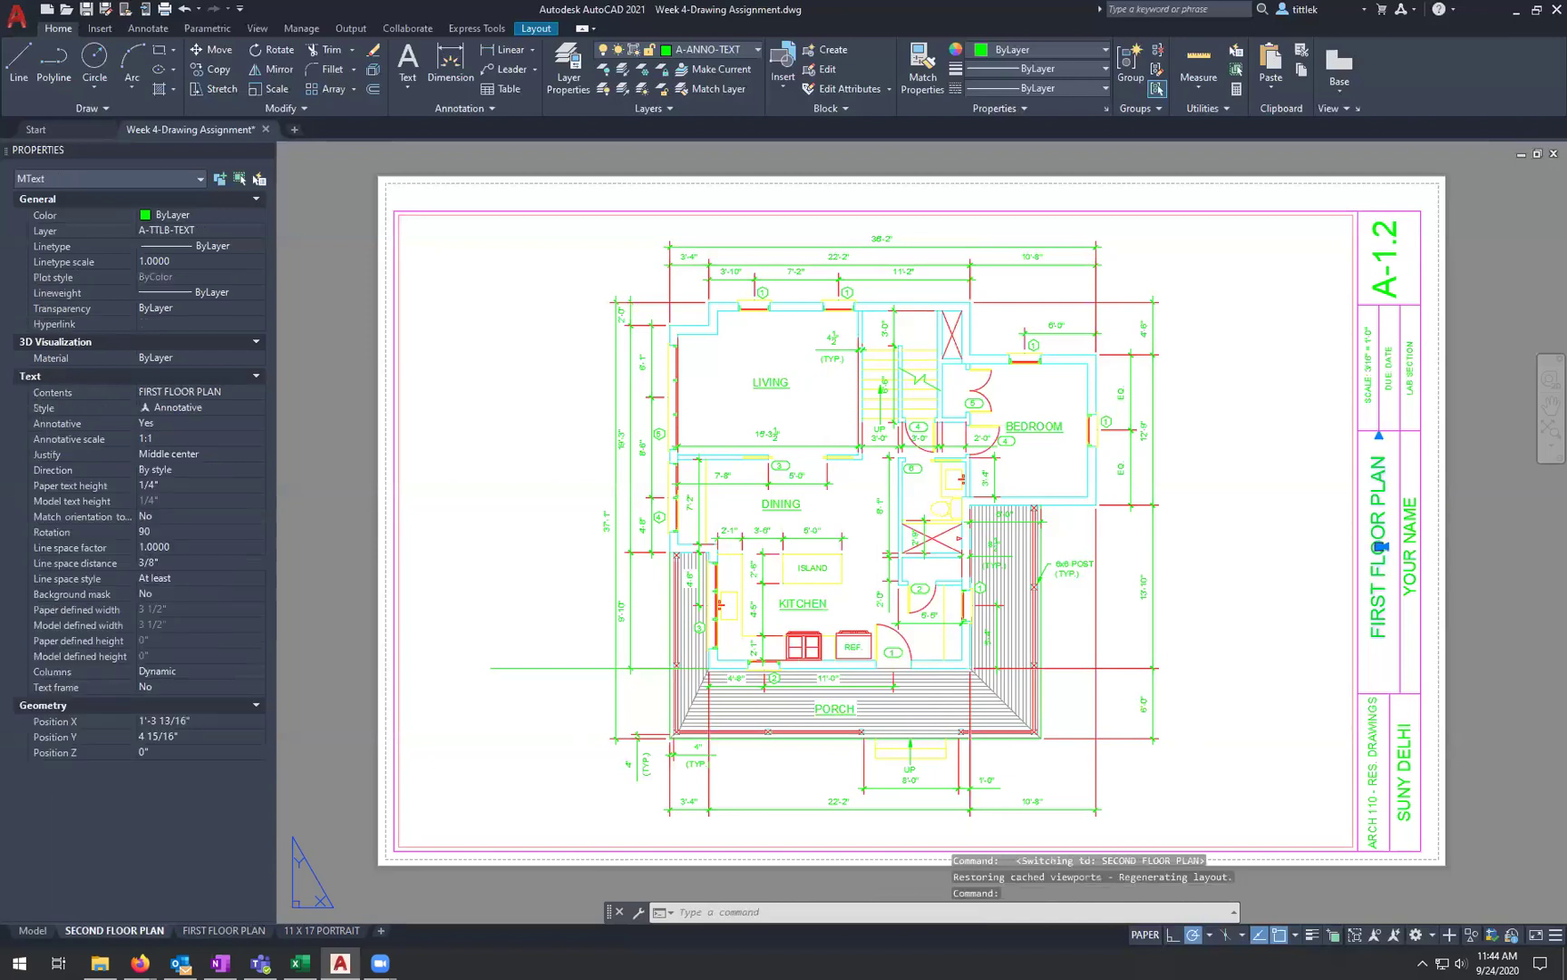
double_click(1332, 554)
double_click(1315, 548)
text(SECOND)
click(1288, 739)
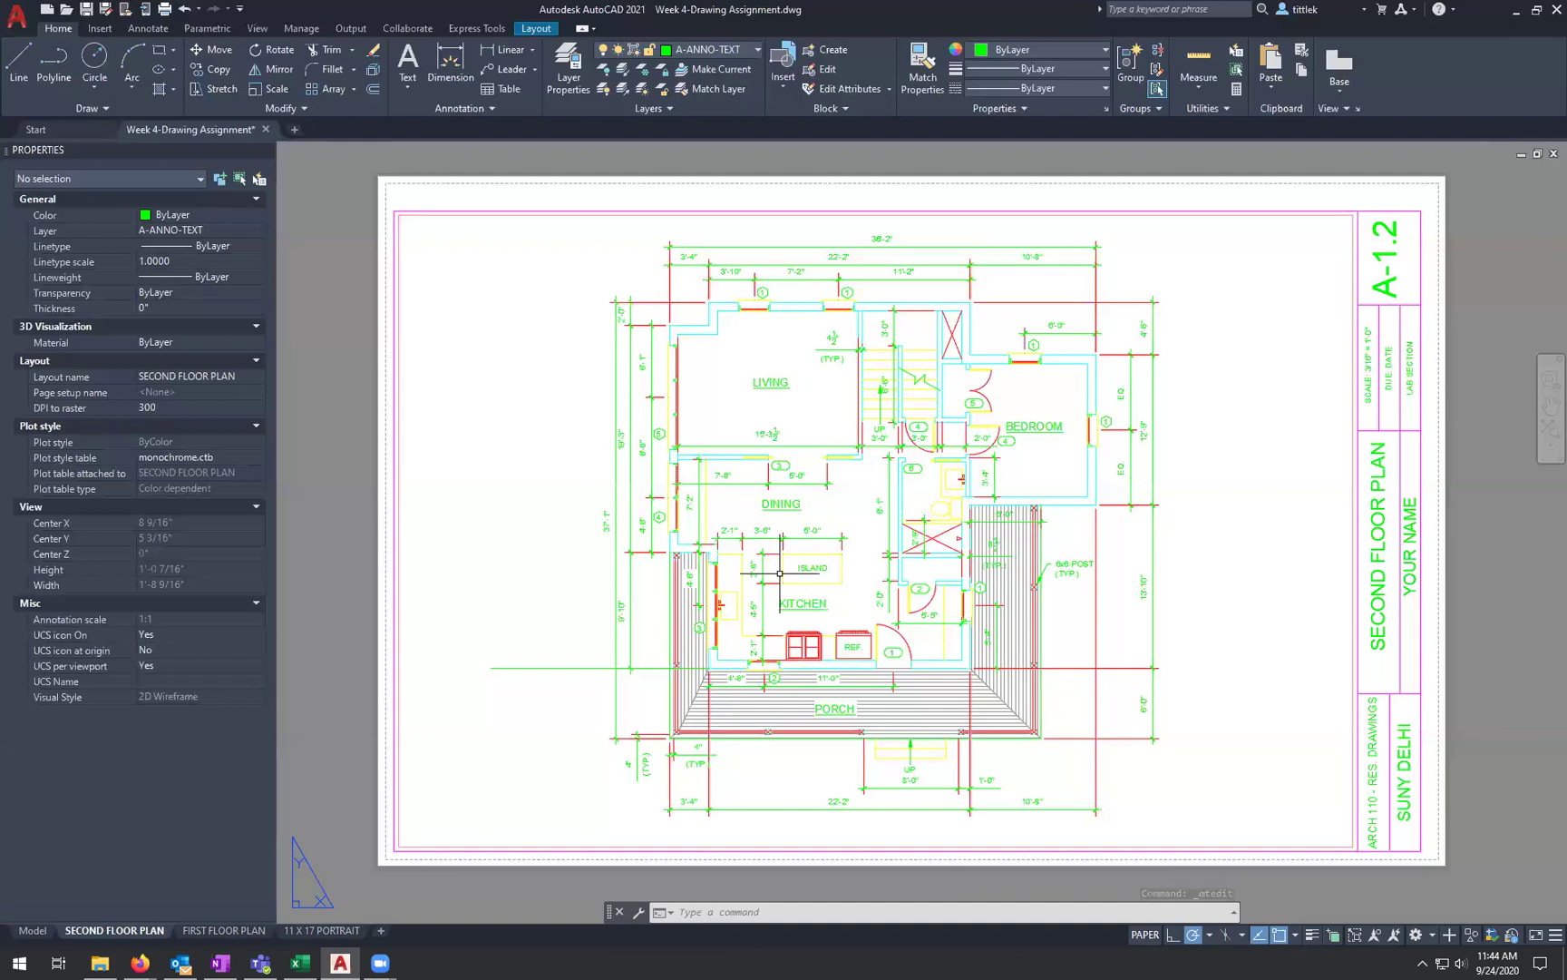
Step: Activate model space inside the viewport of the SECOND FLOOR PLAN layout
double_click(794, 401)
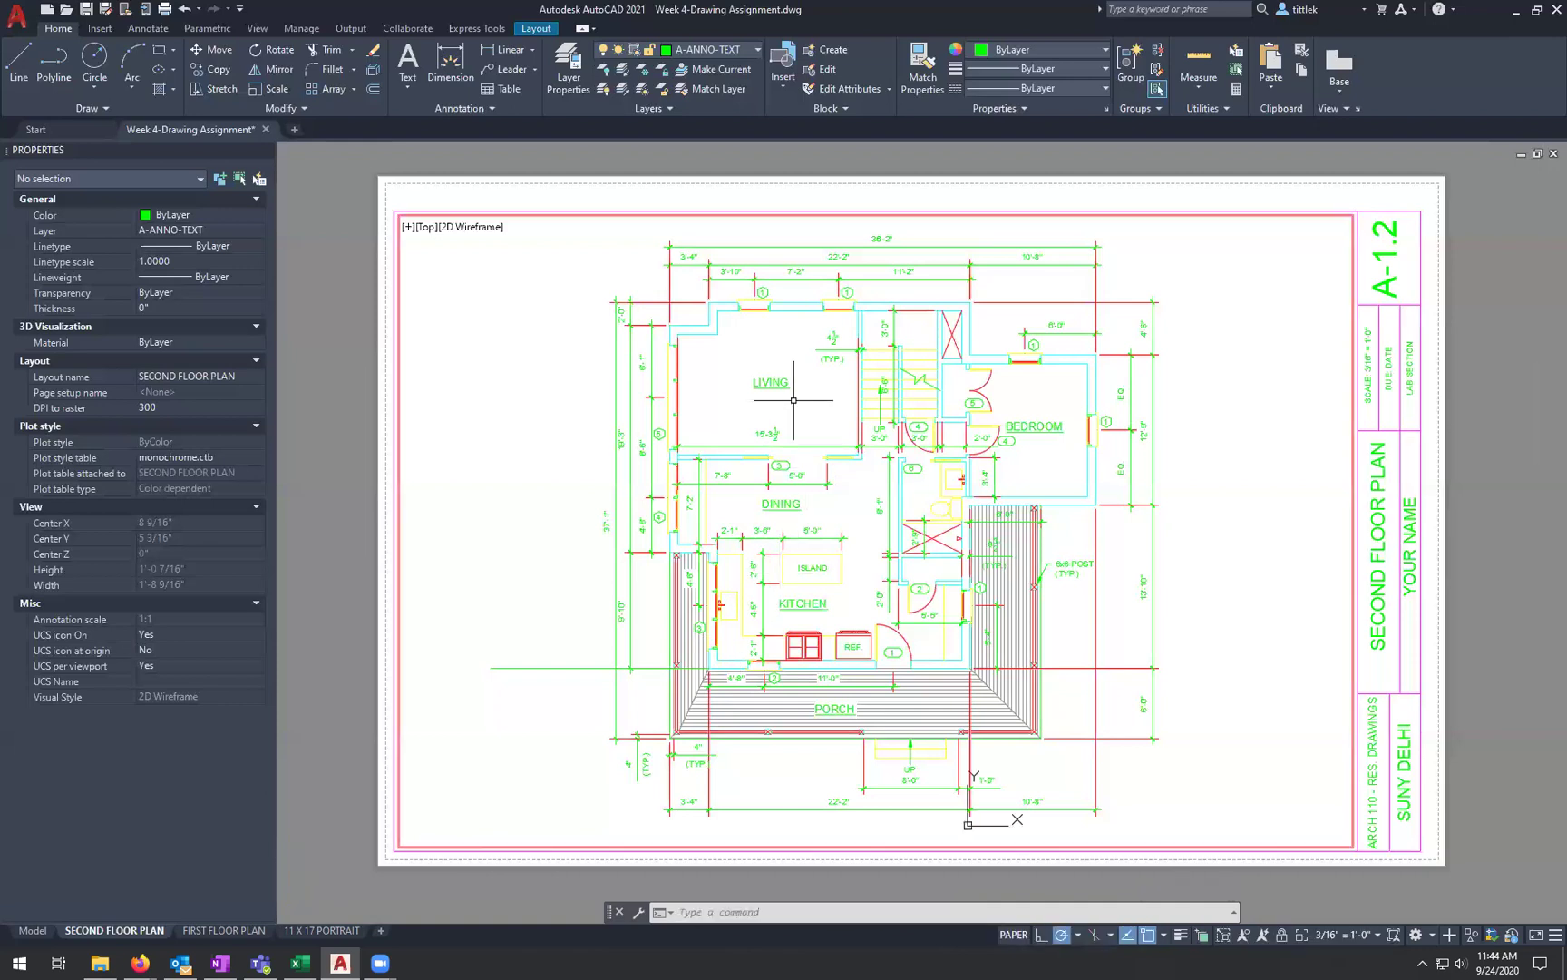
middle_drag(856, 361, 862, 881)
middle_drag(872, 443, 883, 796)
key(ctrl+z)
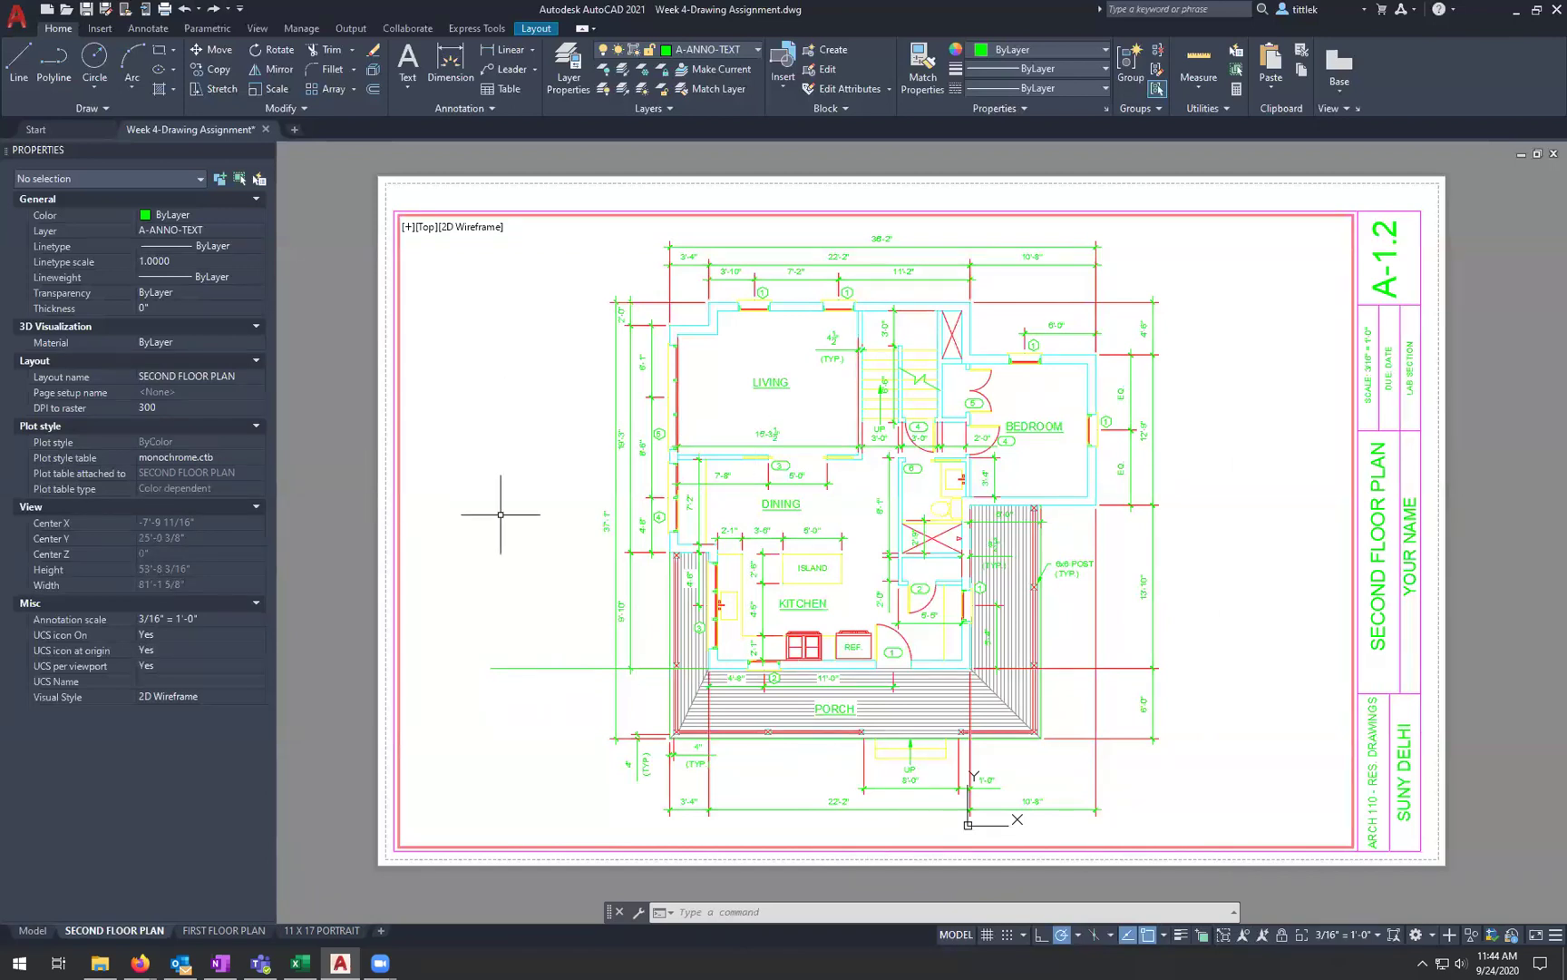
middle_drag(784, 308, 819, 531)
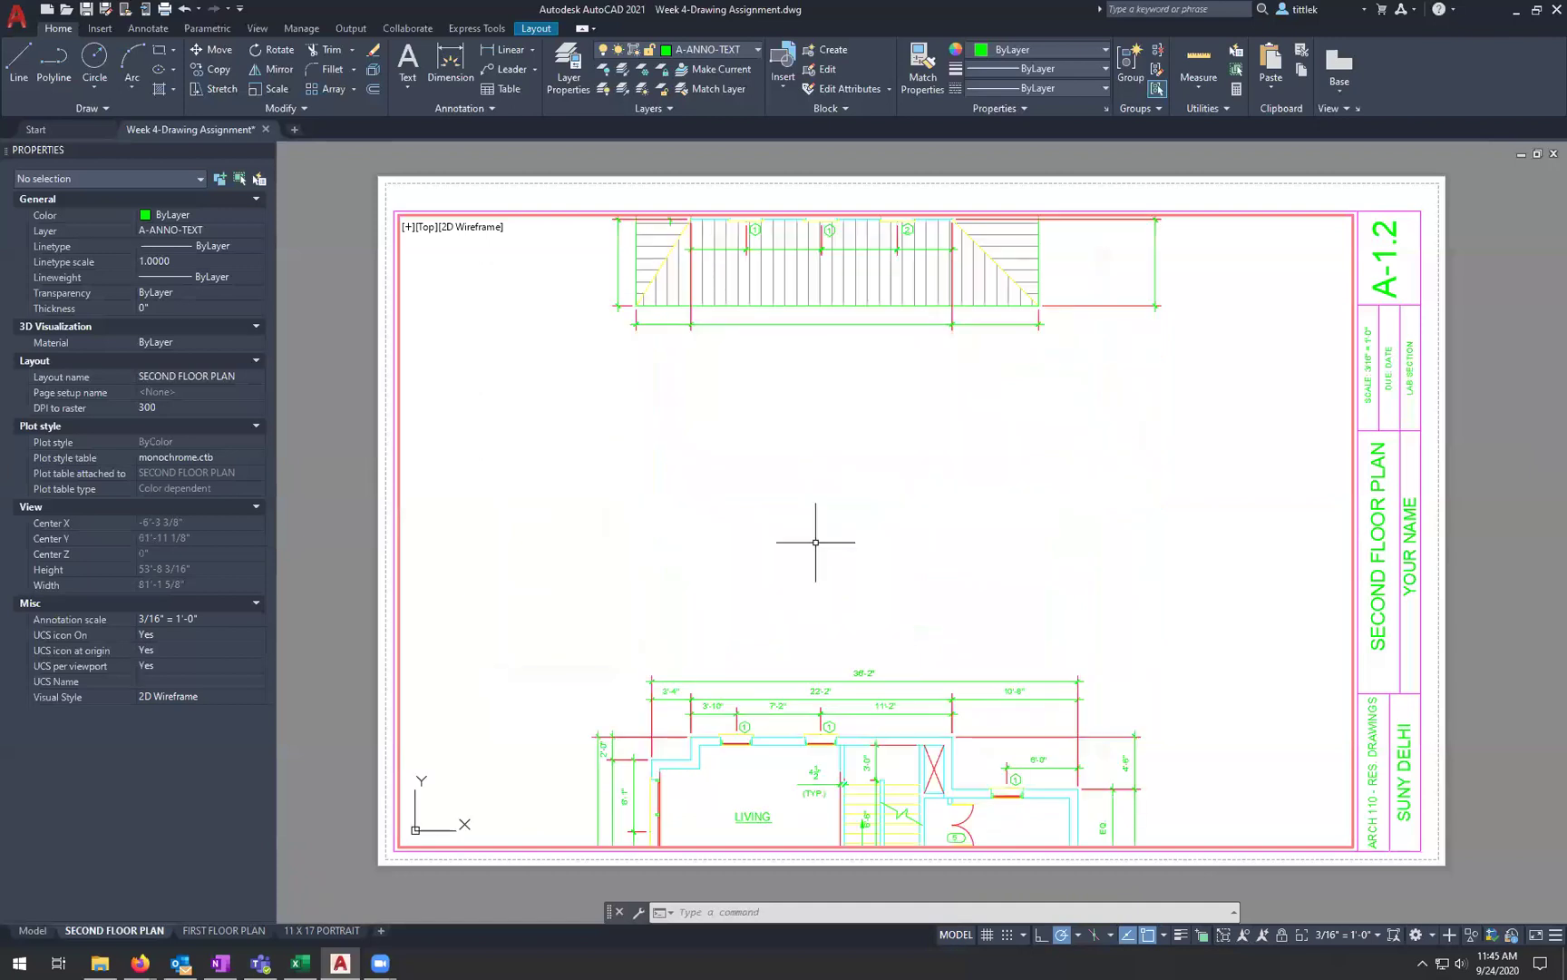
key(ctrl+z)
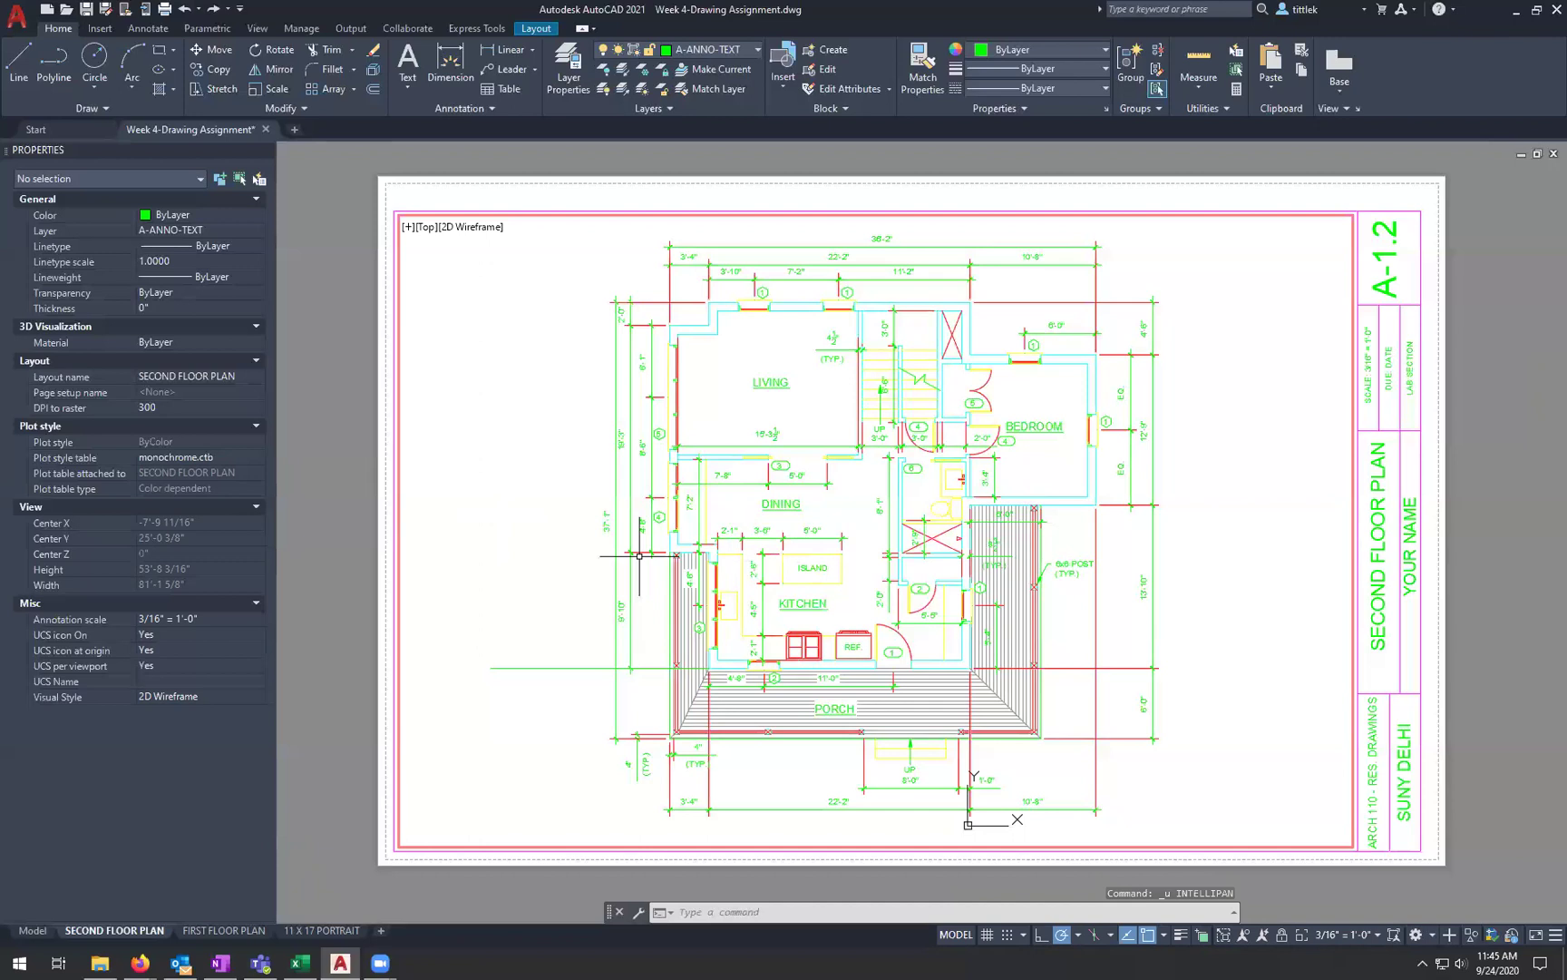
Step: Pan the viewport's contents exactly 75' straight down with -PAN and return to paper space
text(-P)
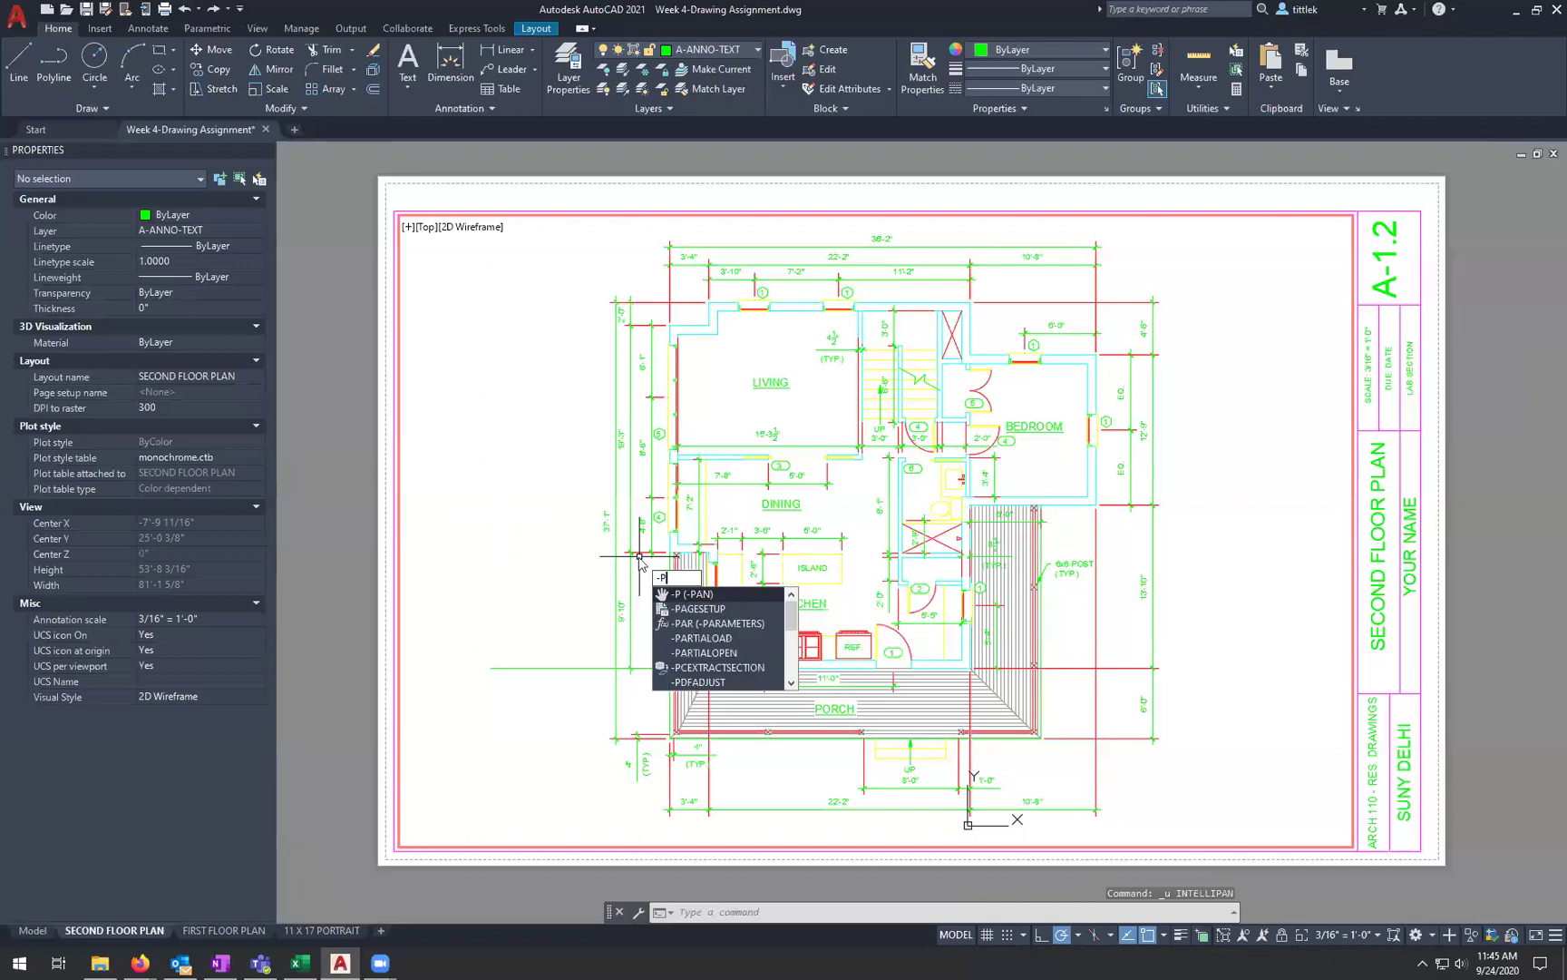
key(Return)
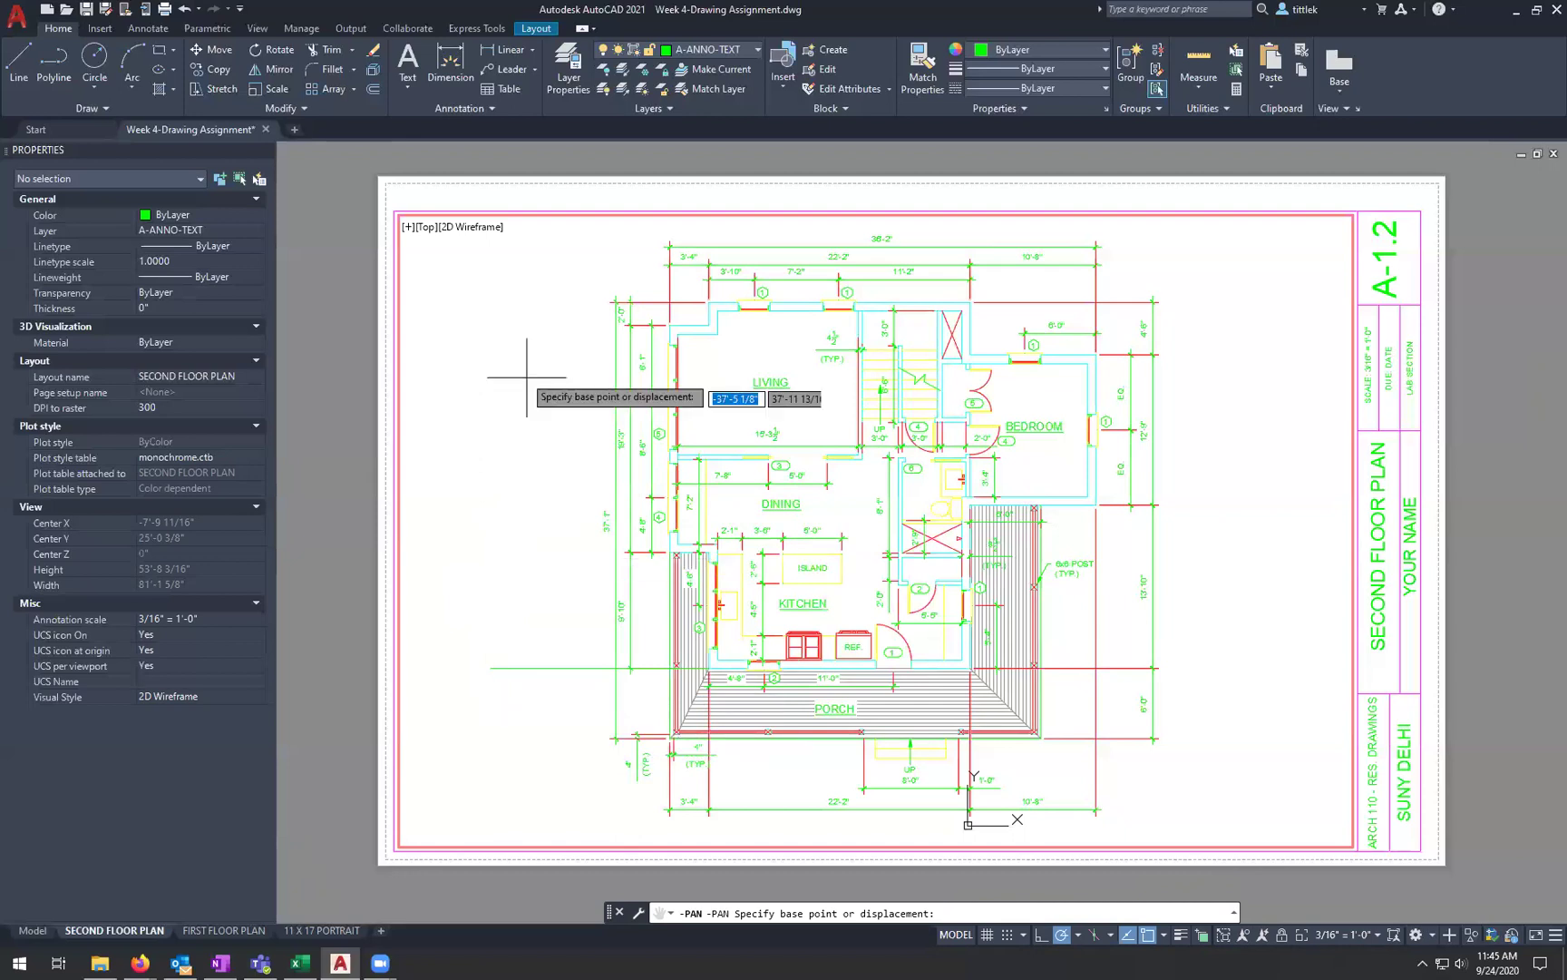
click(531, 274)
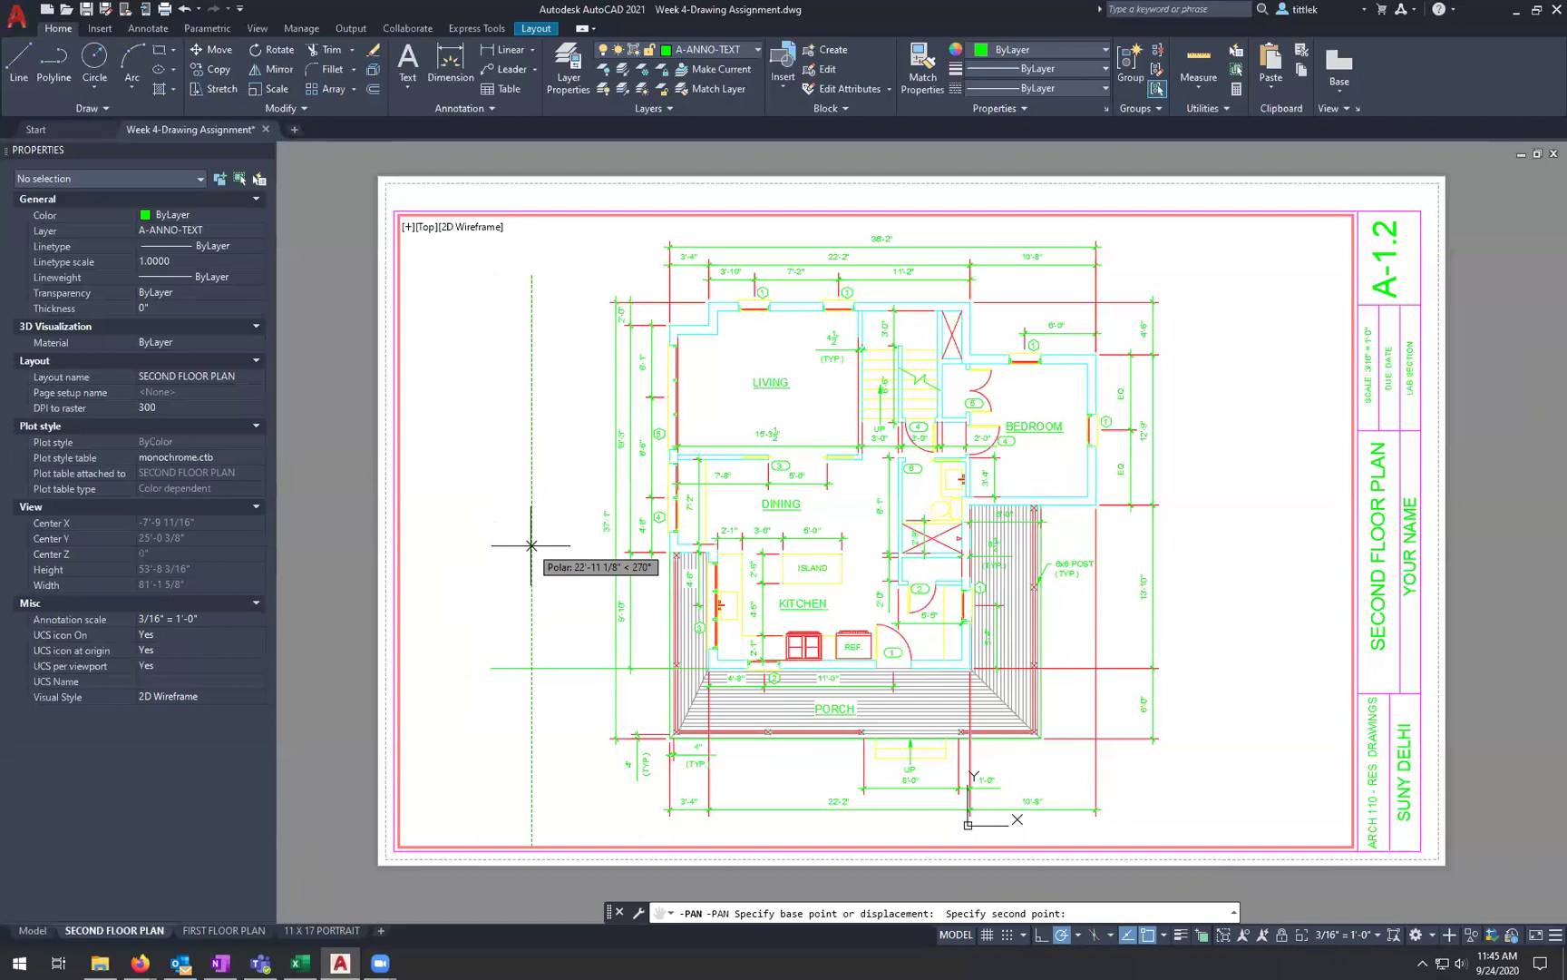
text(75)
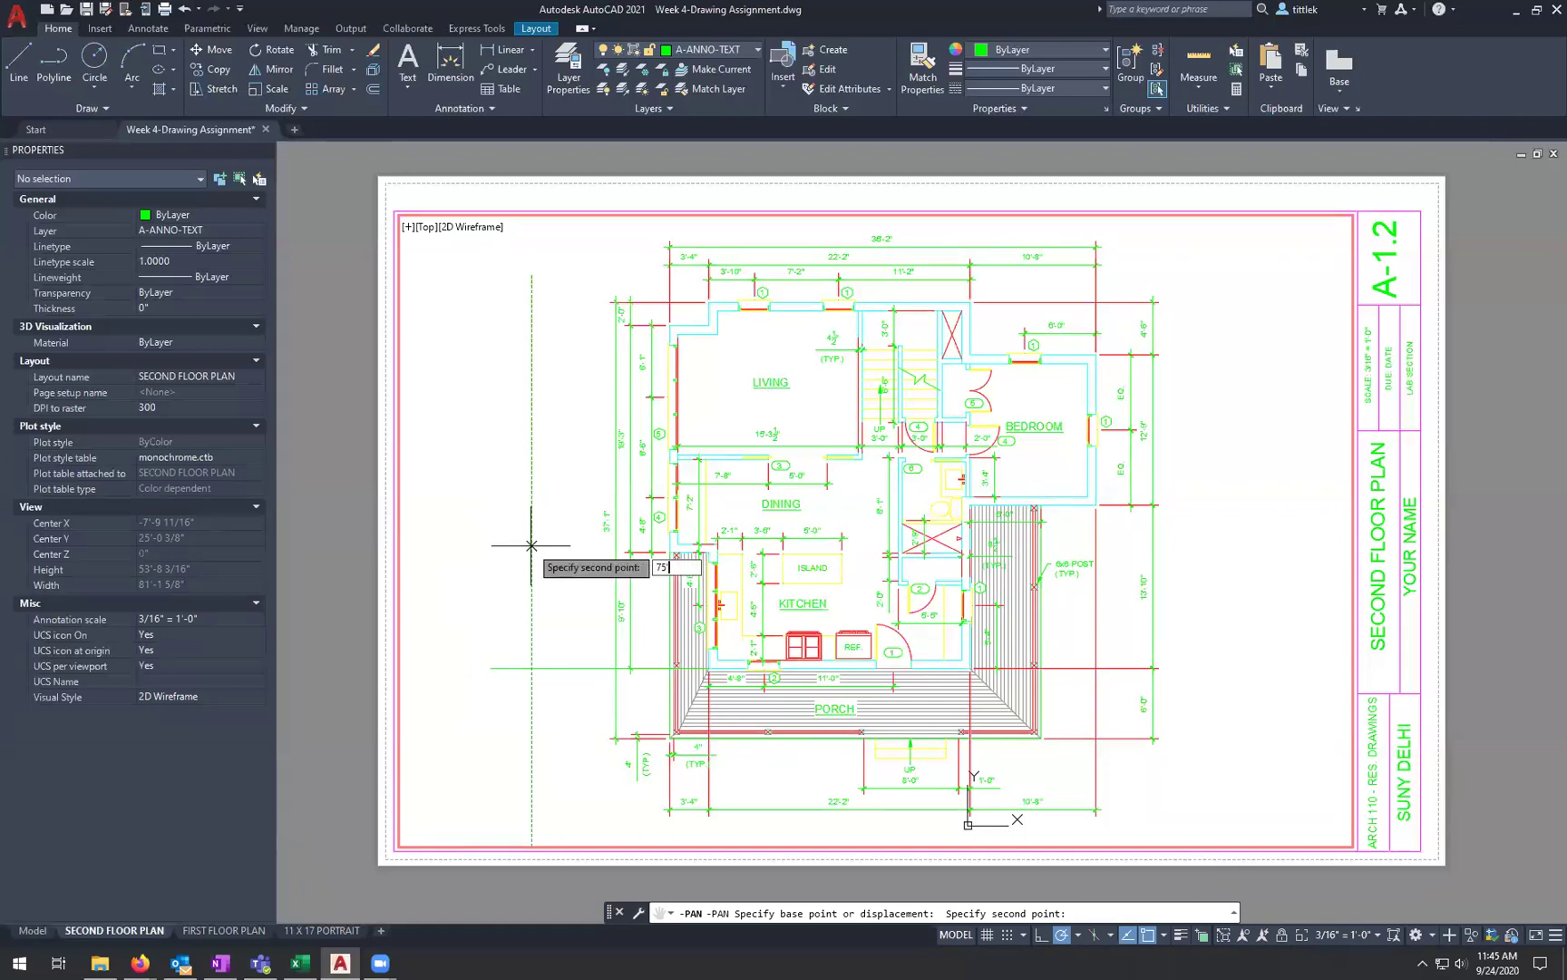
text(')
key(Return)
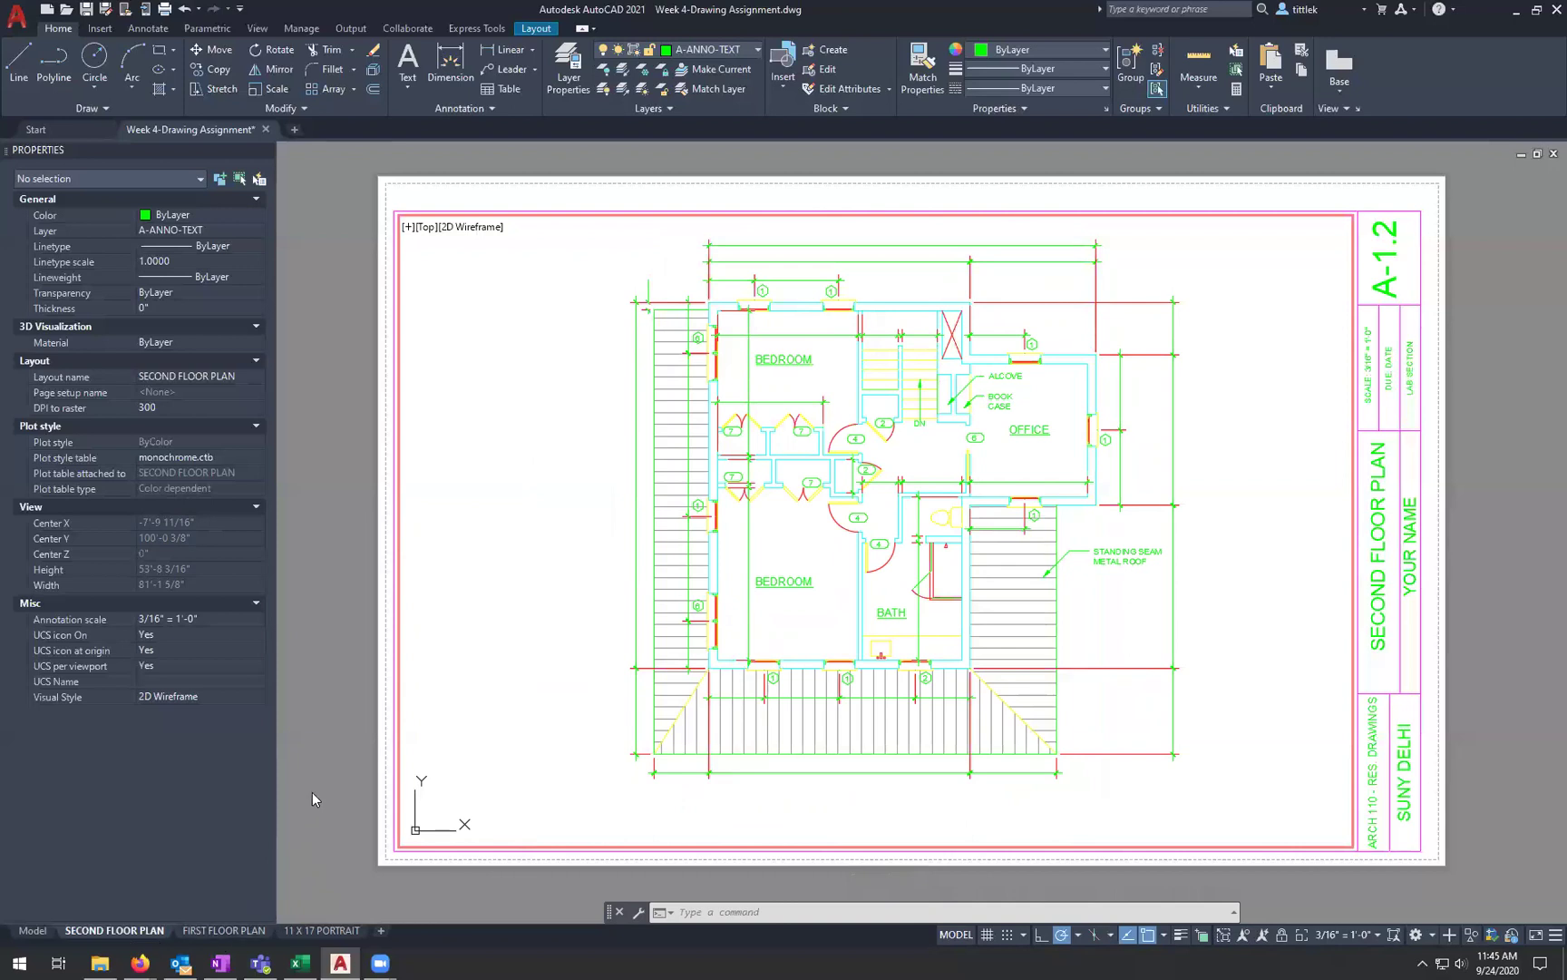
double_click(1494, 456)
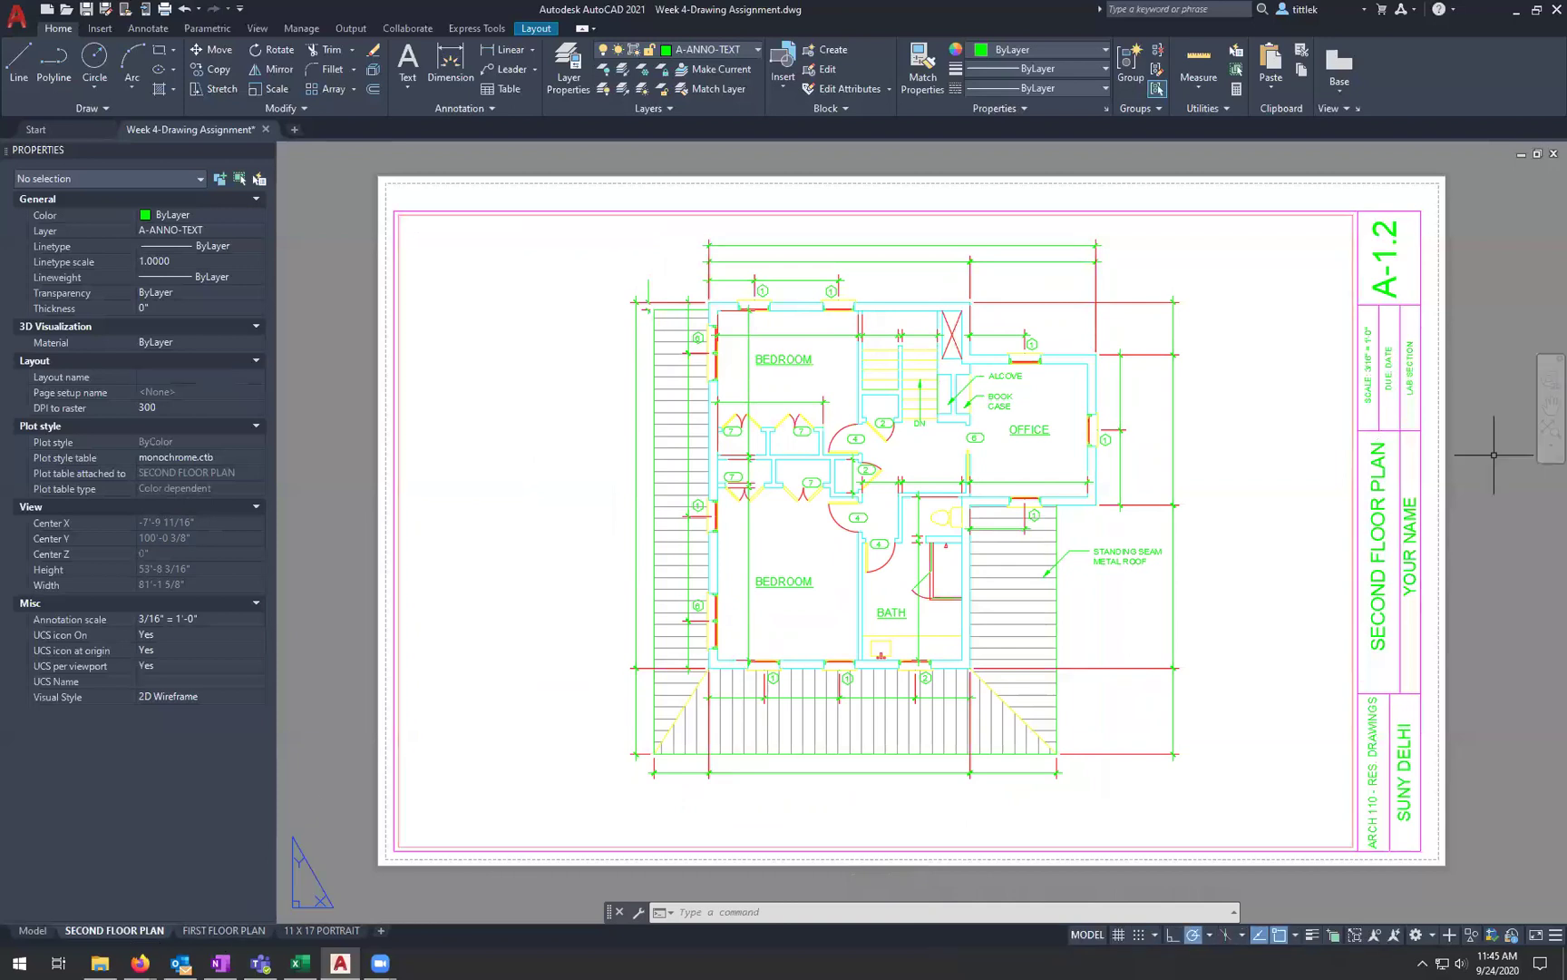
Step: Check the viewport's scale on the SECOND FLOOR PLAN layout and clear the selection
click(1308, 846)
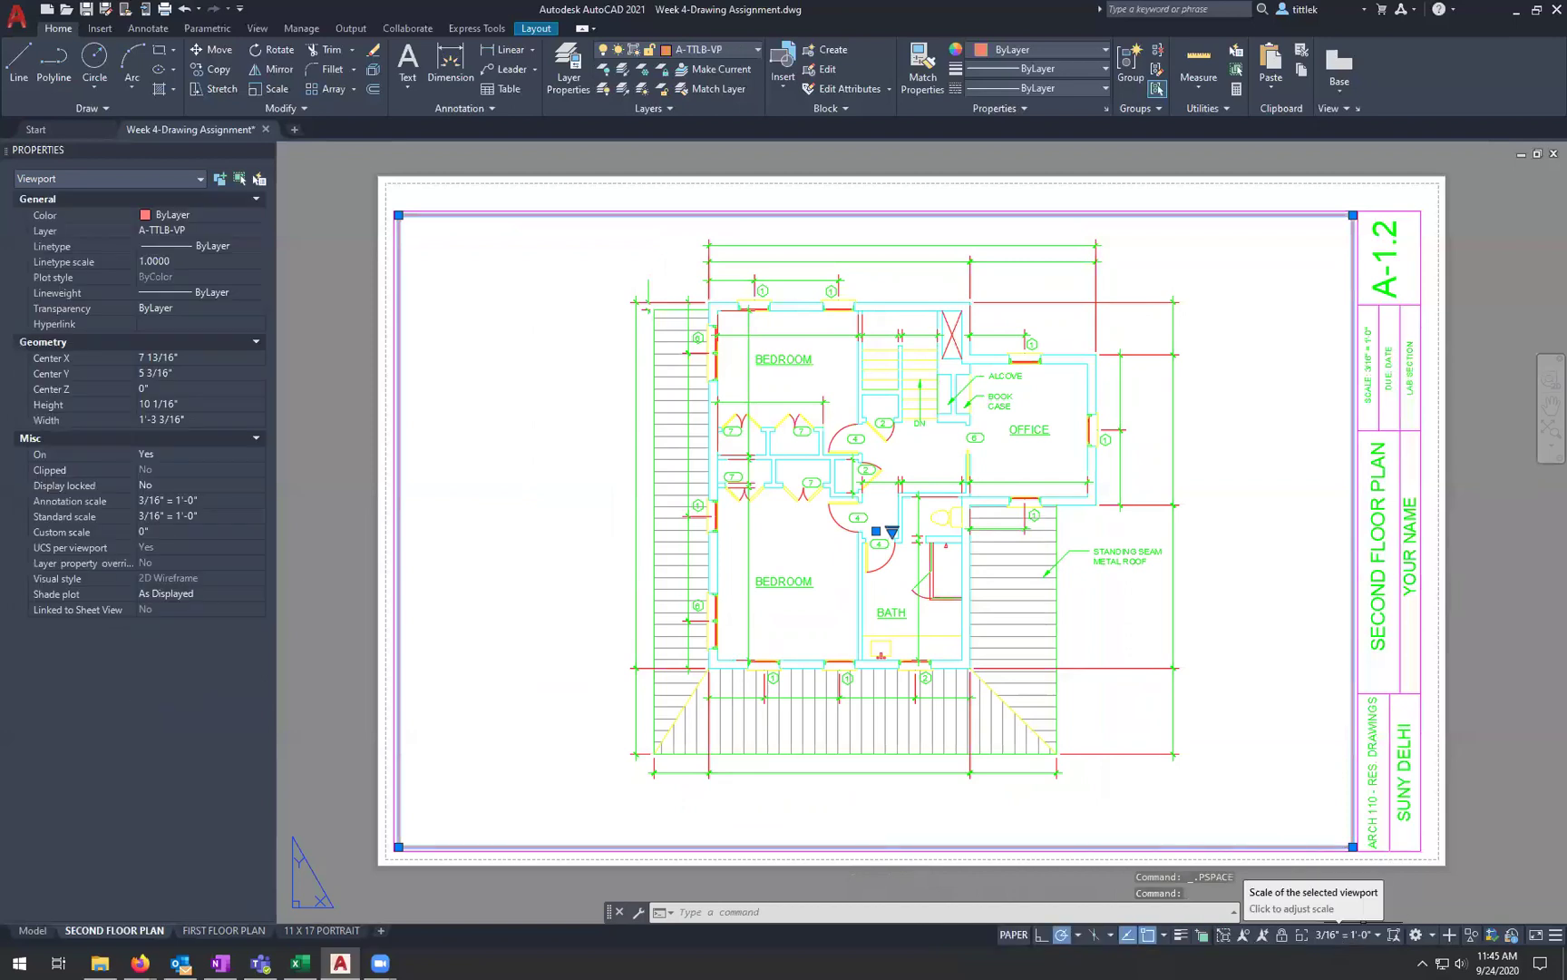
scroll(1094, 480, down, 3)
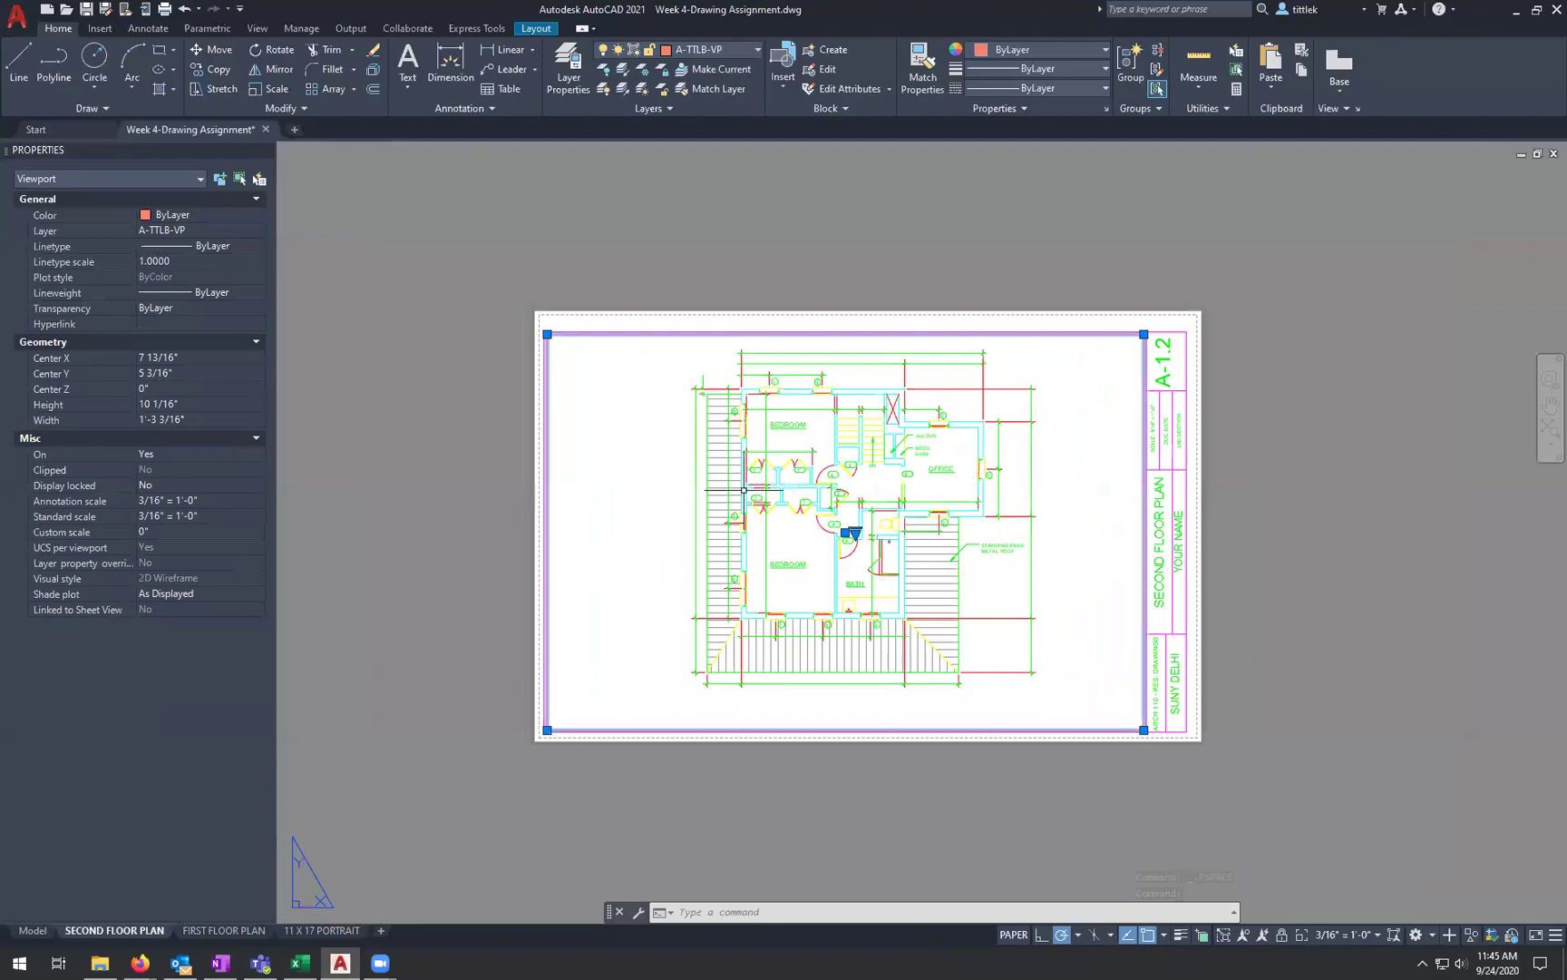
key(Escape)
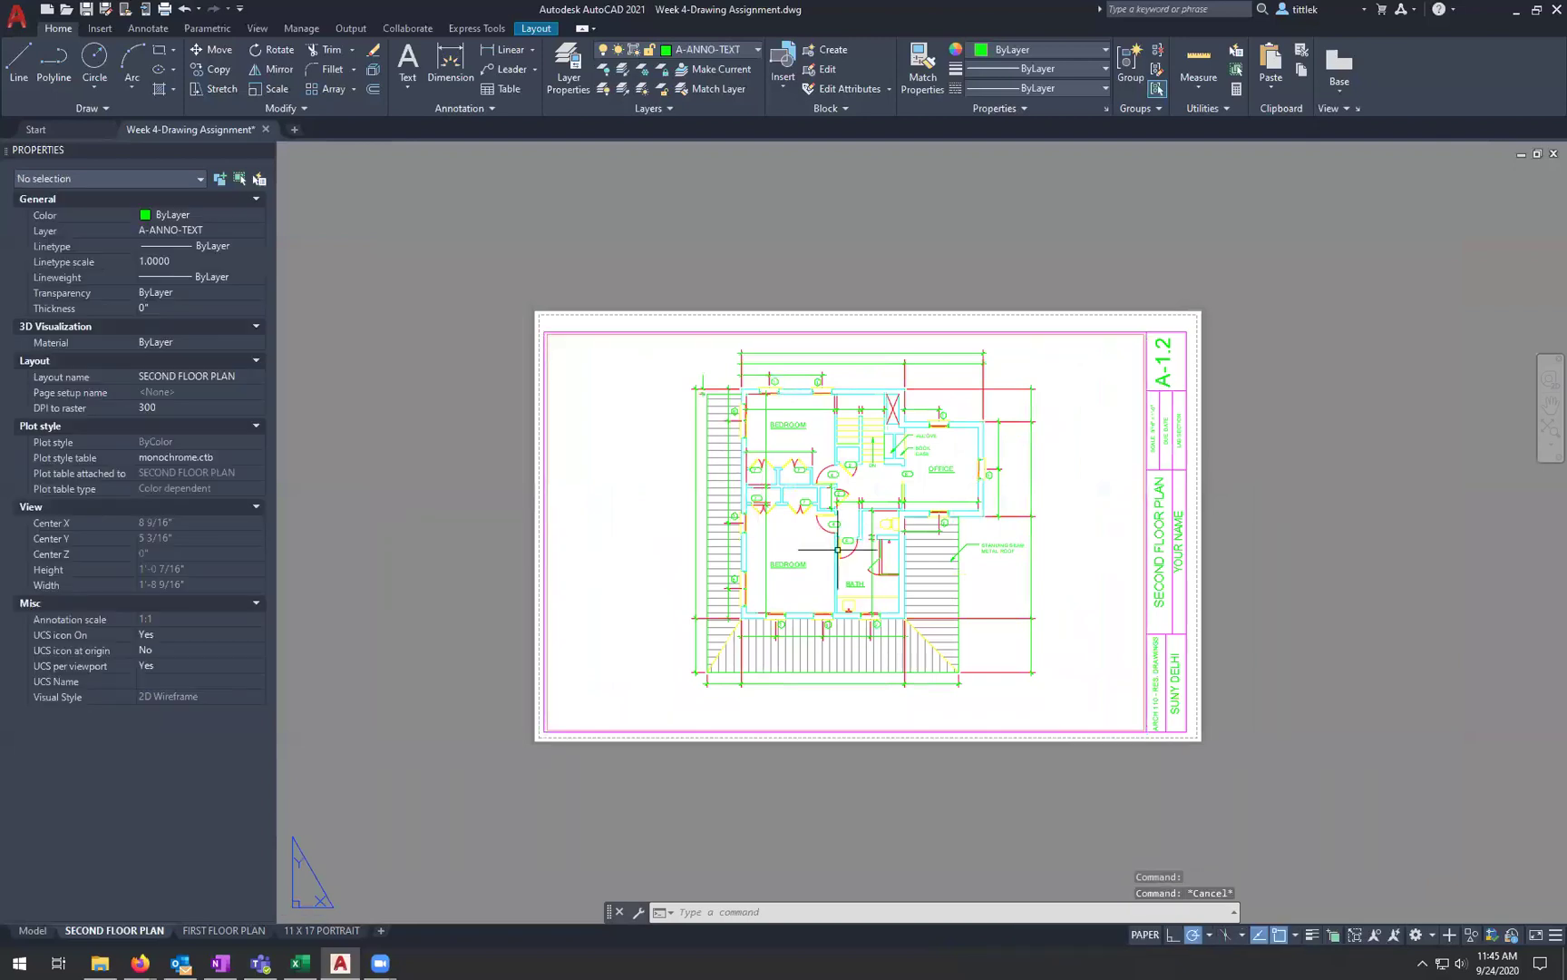
scroll(798, 581, up, 1)
Step: Compare the FIRST FLOOR PLAN and SECOND FLOOR PLAN layouts, ending on FIRST FLOOR PLAN
click(224, 931)
click(141, 930)
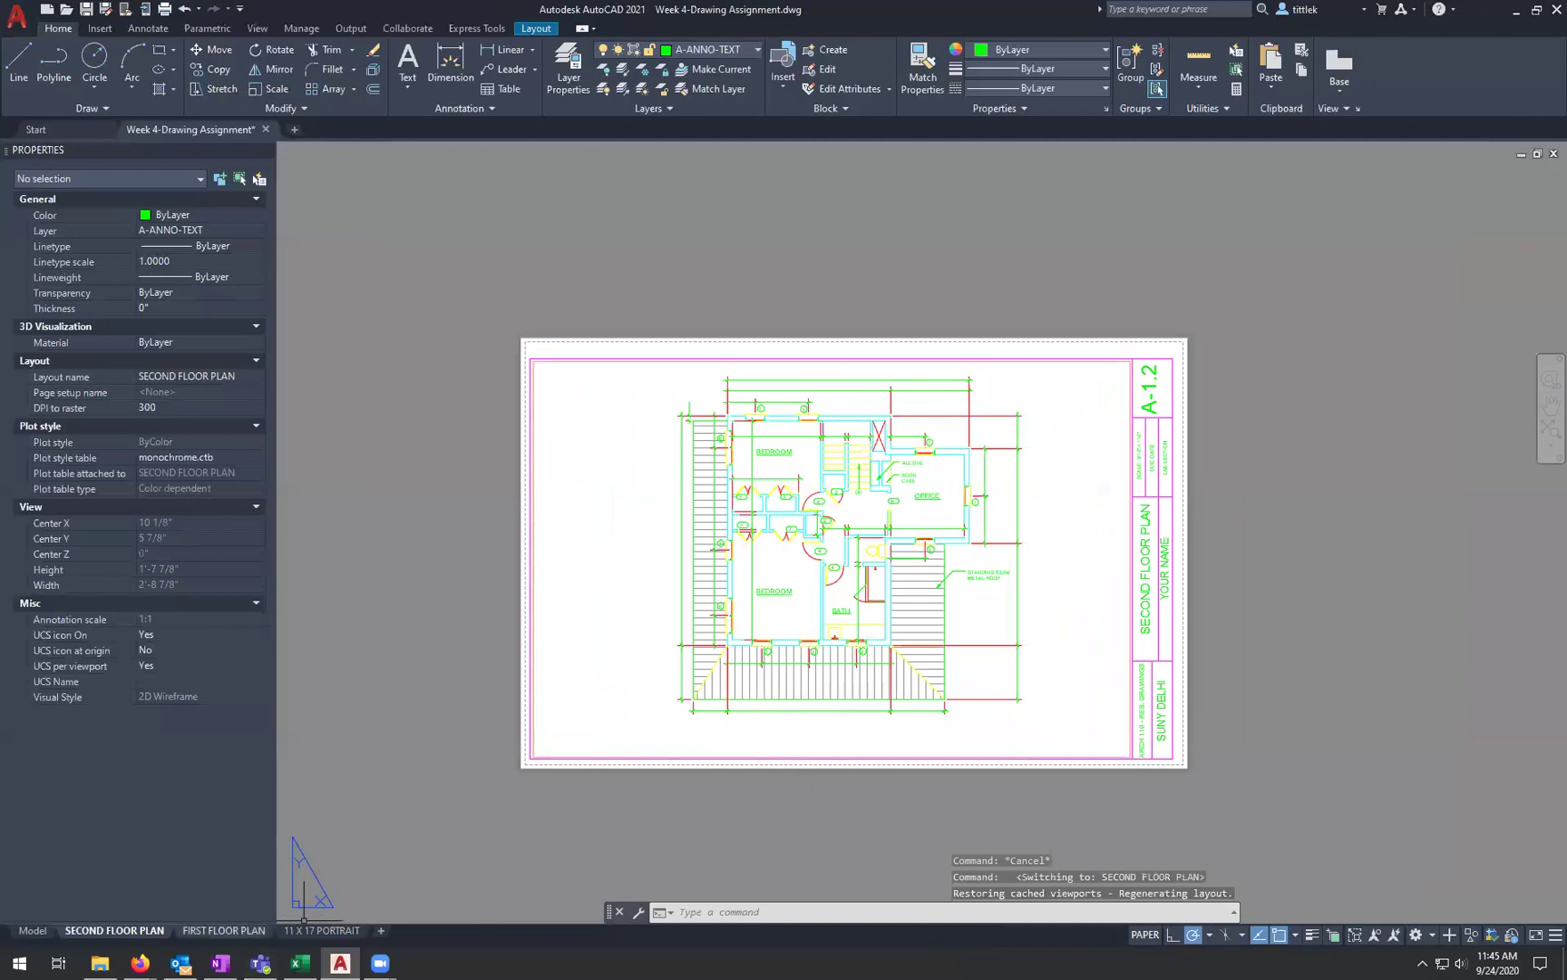
click(229, 931)
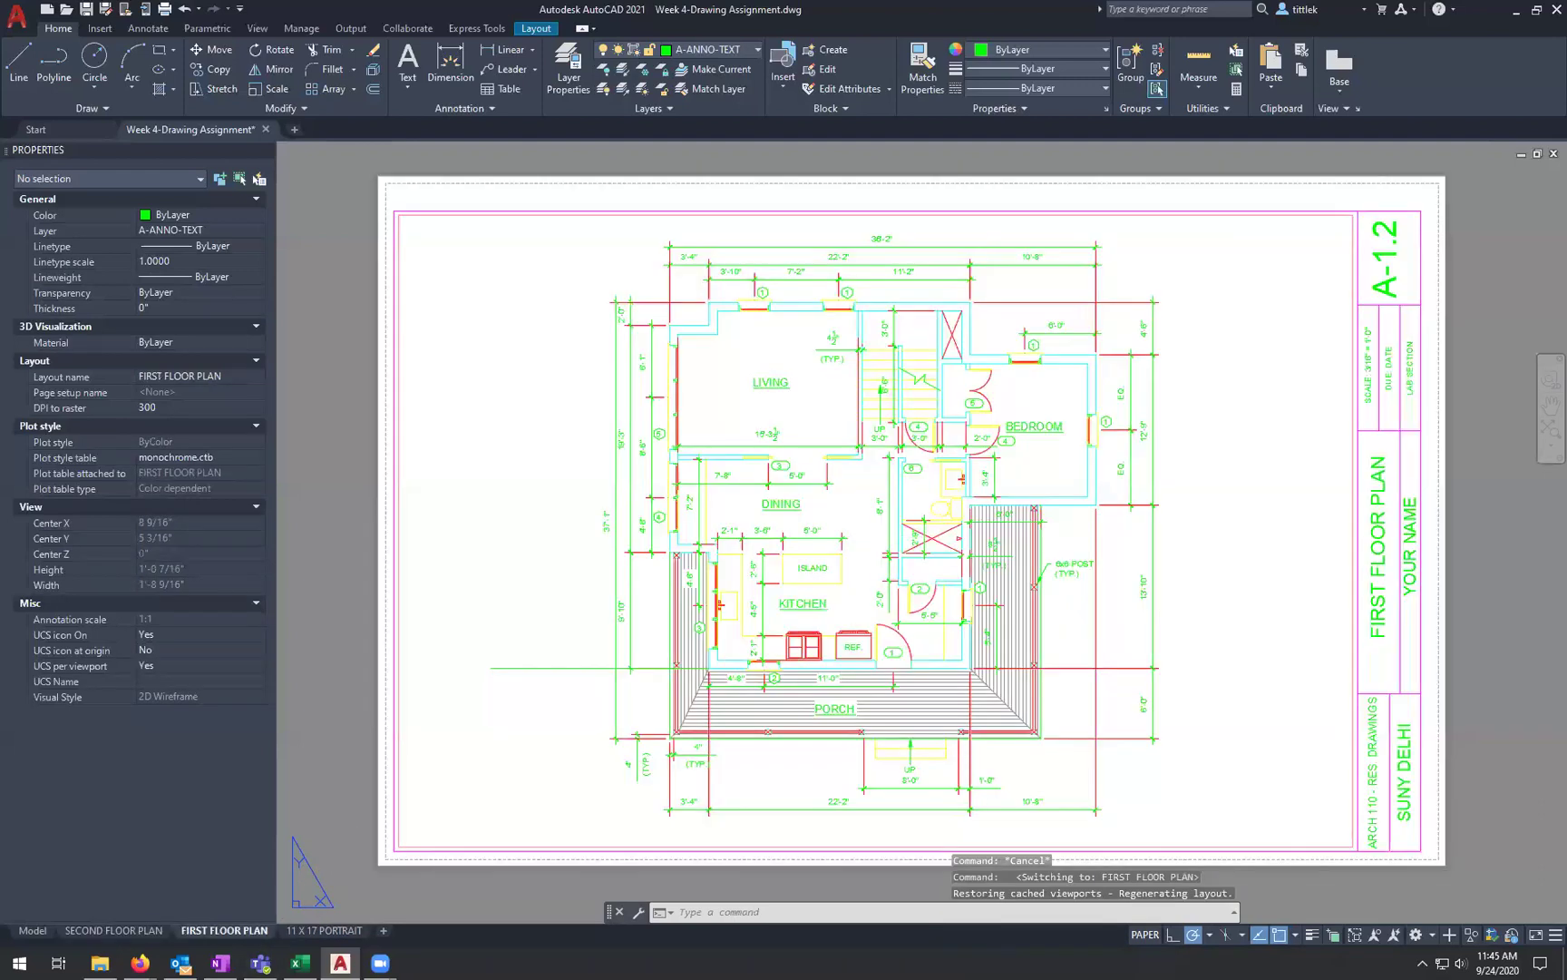
key(ctrl+p)
click(905, 528)
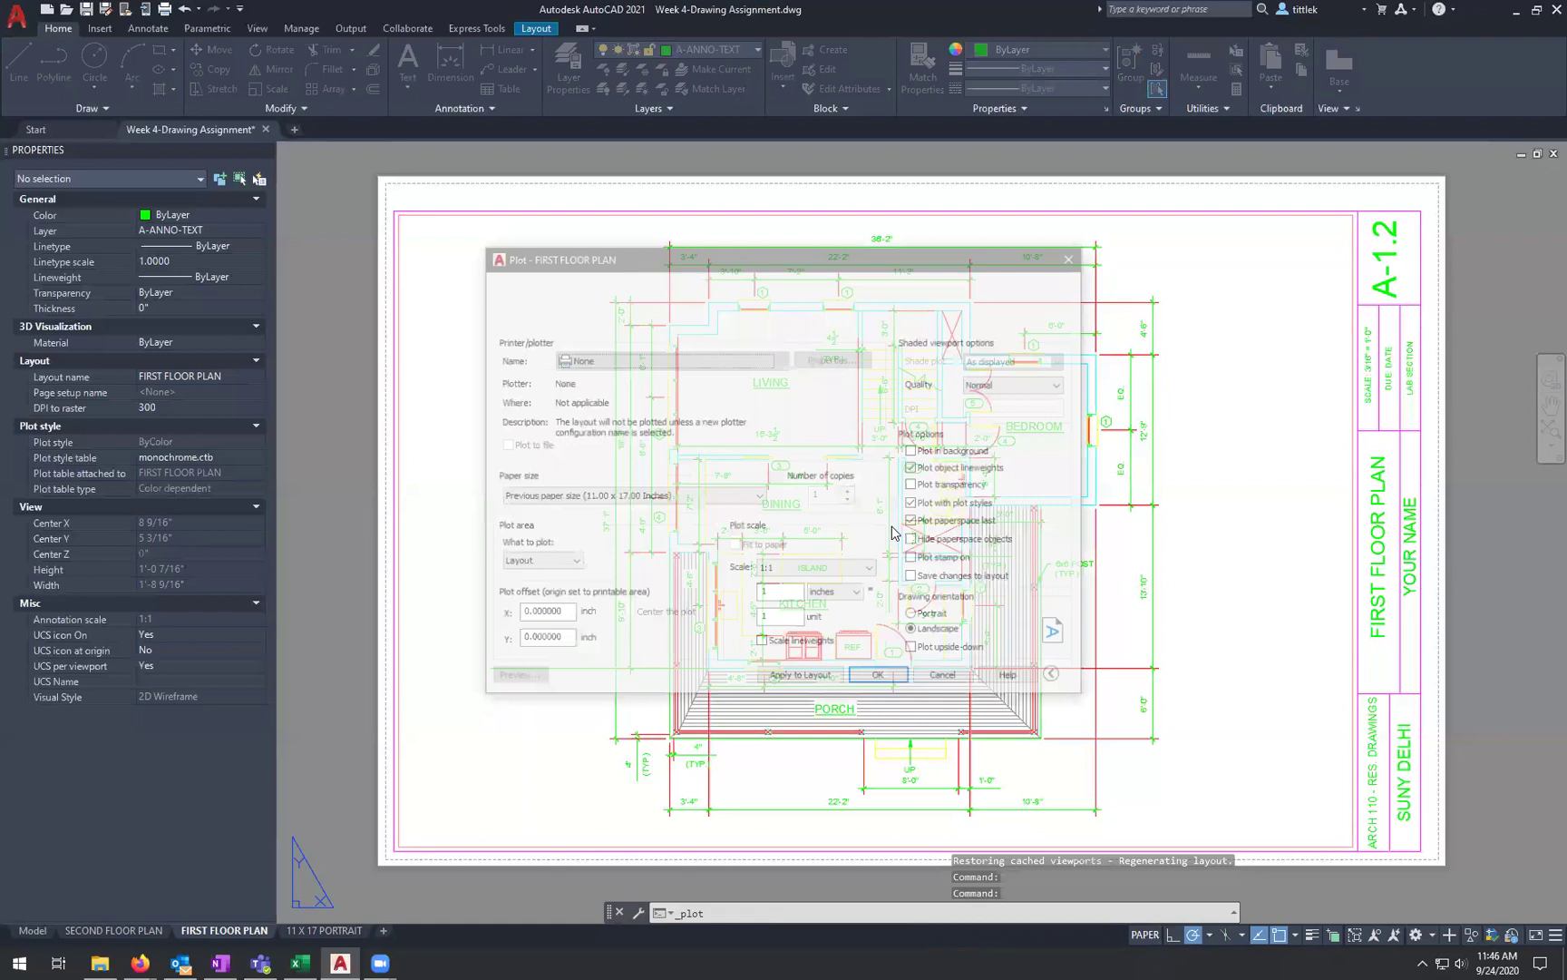
click(704, 358)
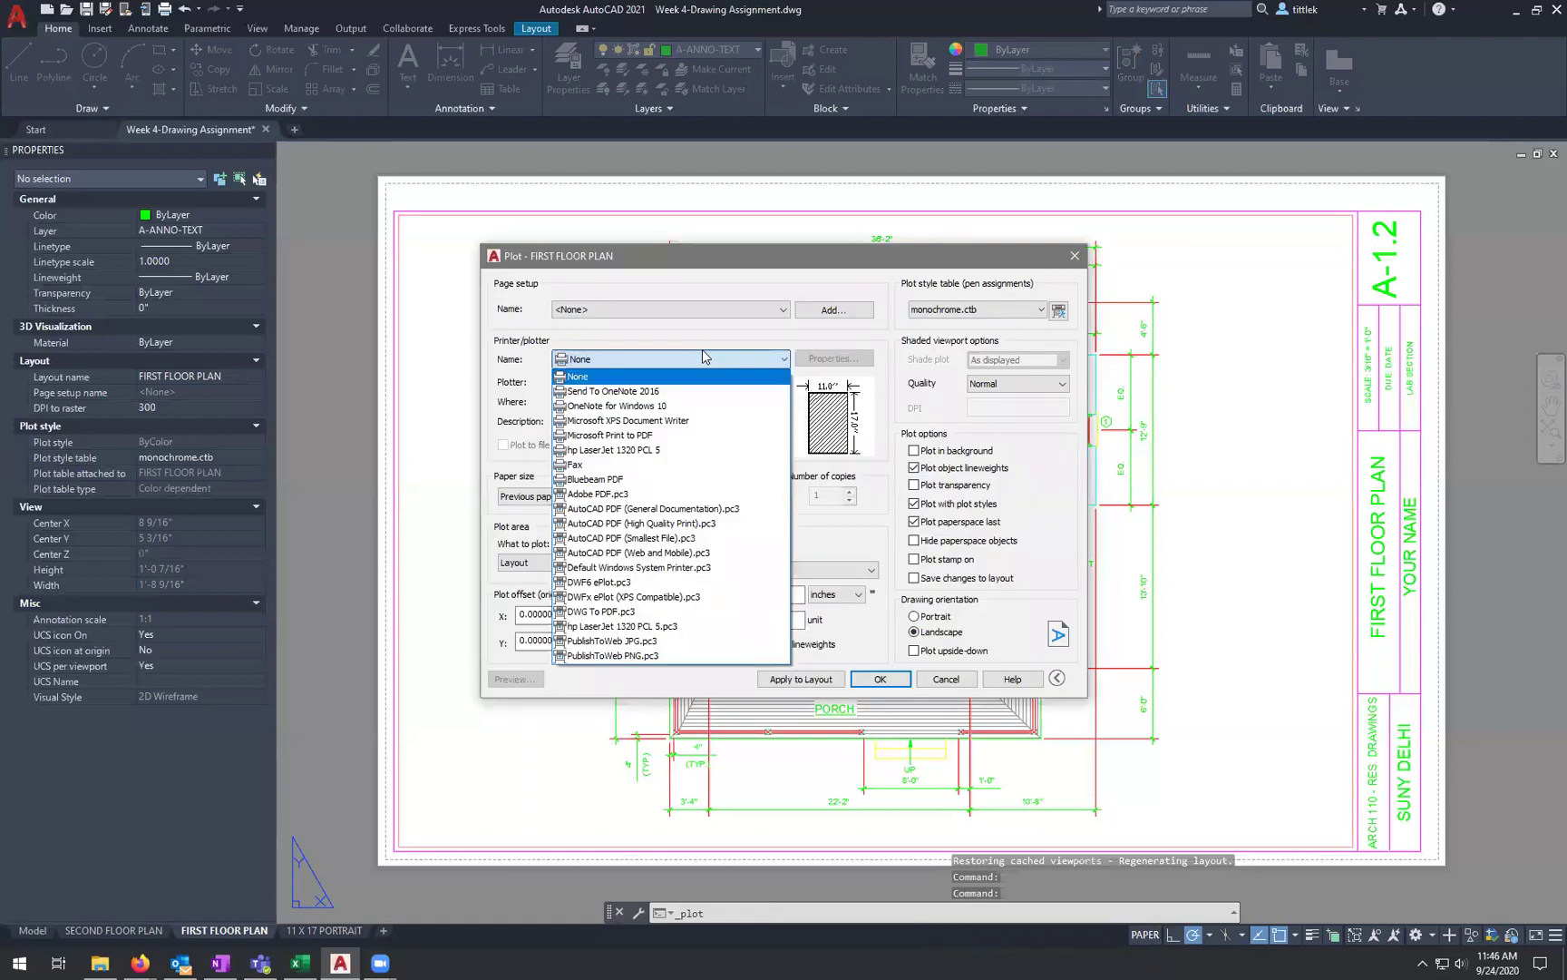
click(685, 510)
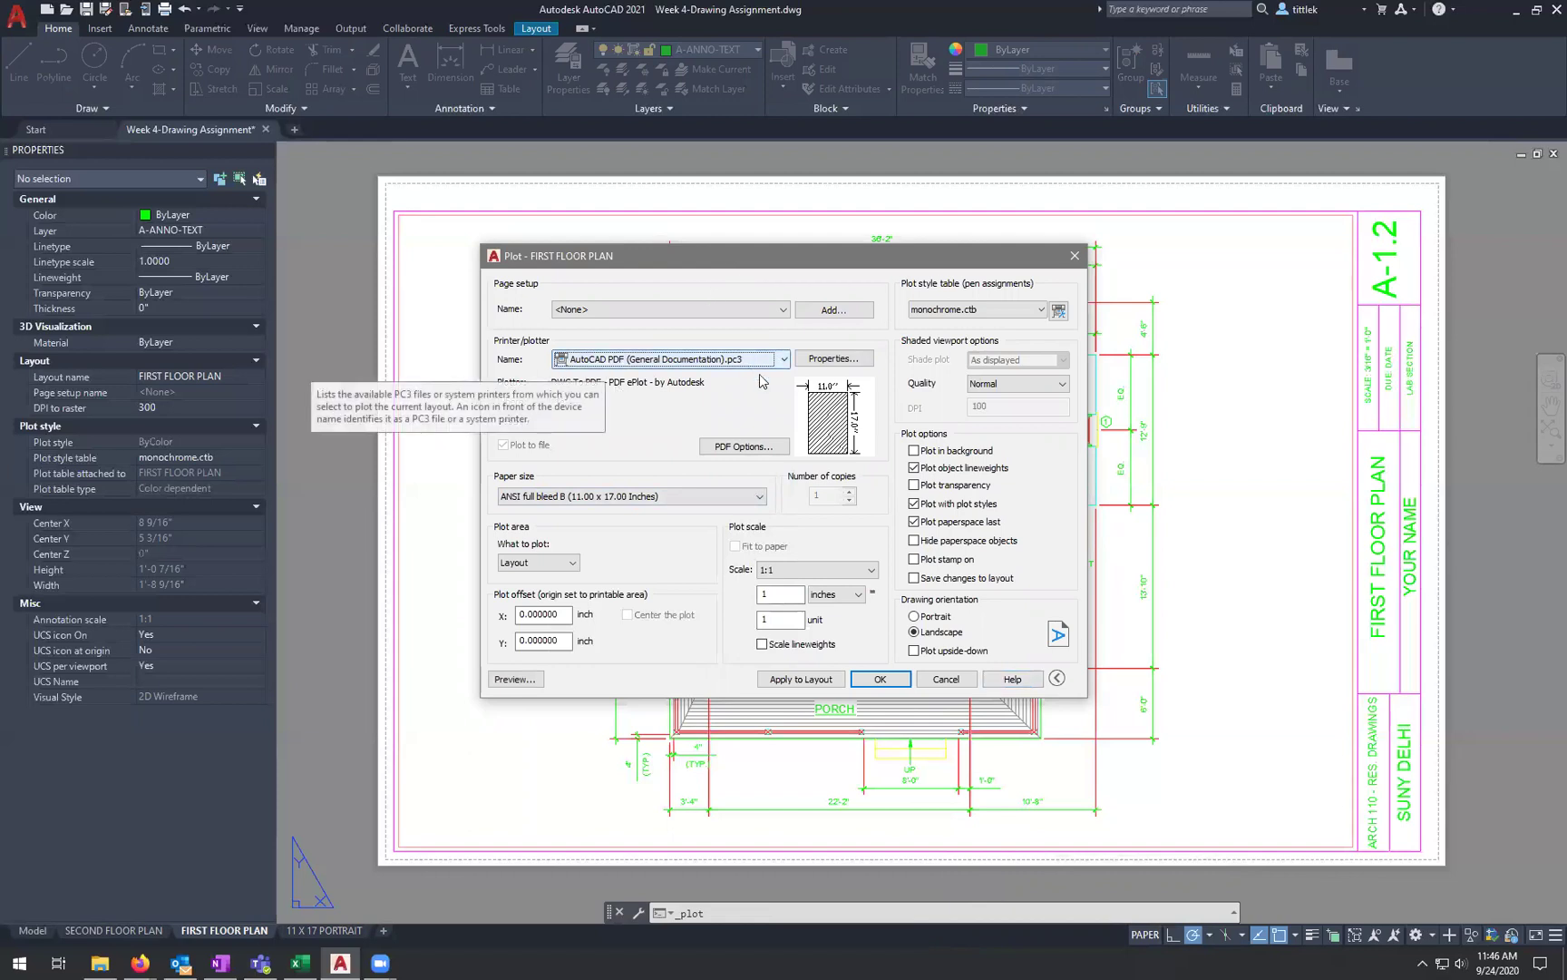
click(947, 679)
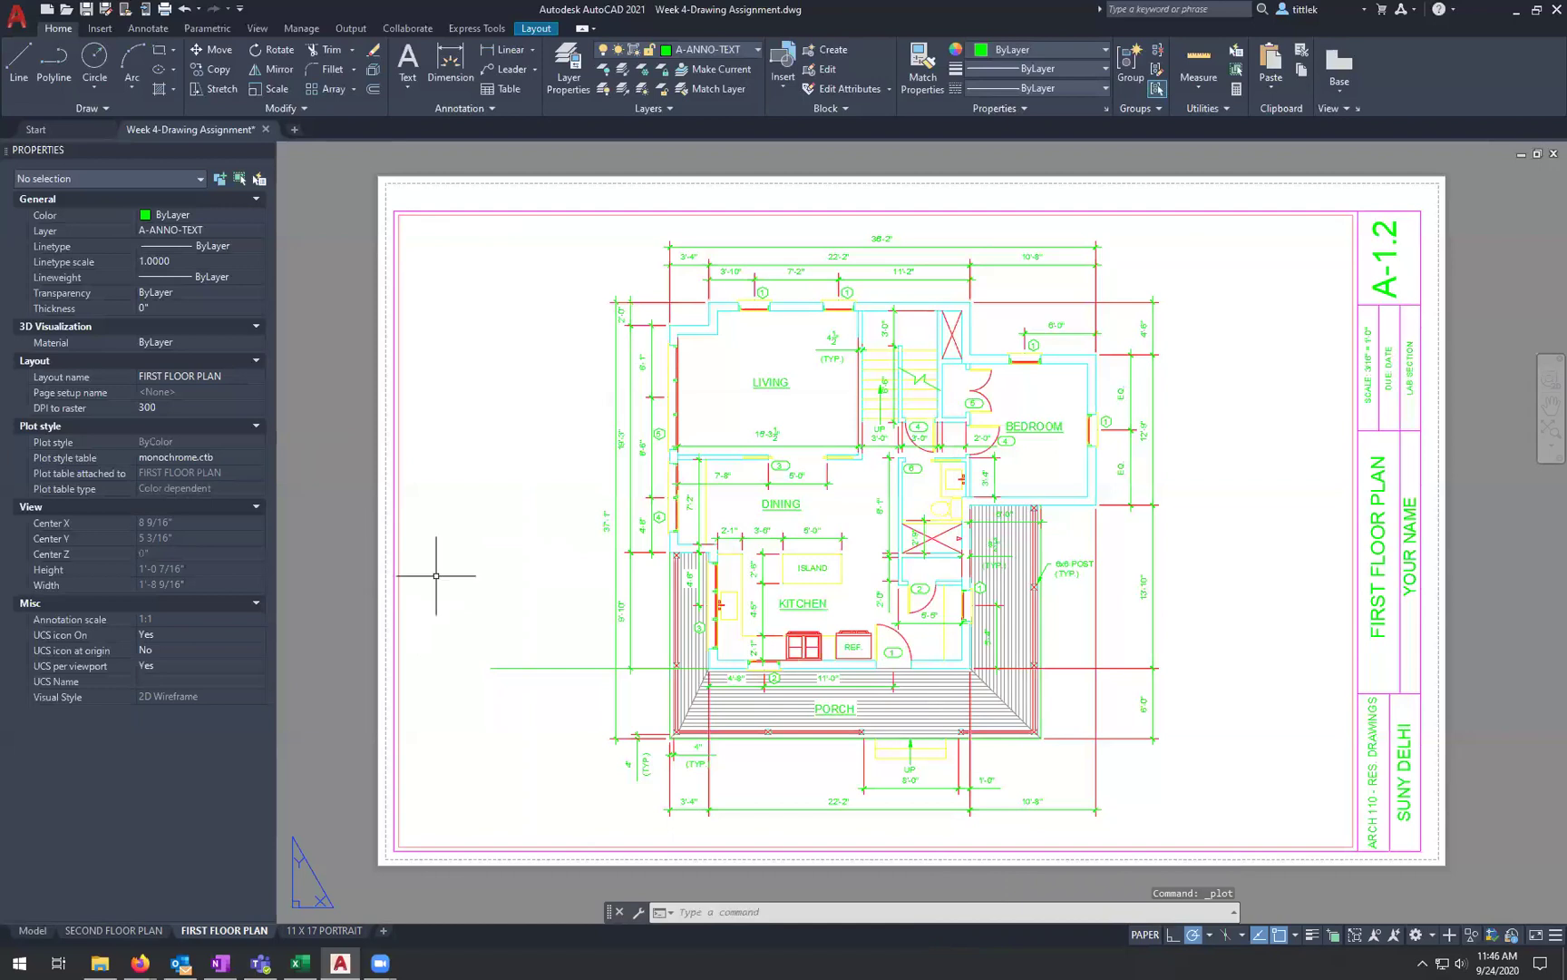
click(18, 17)
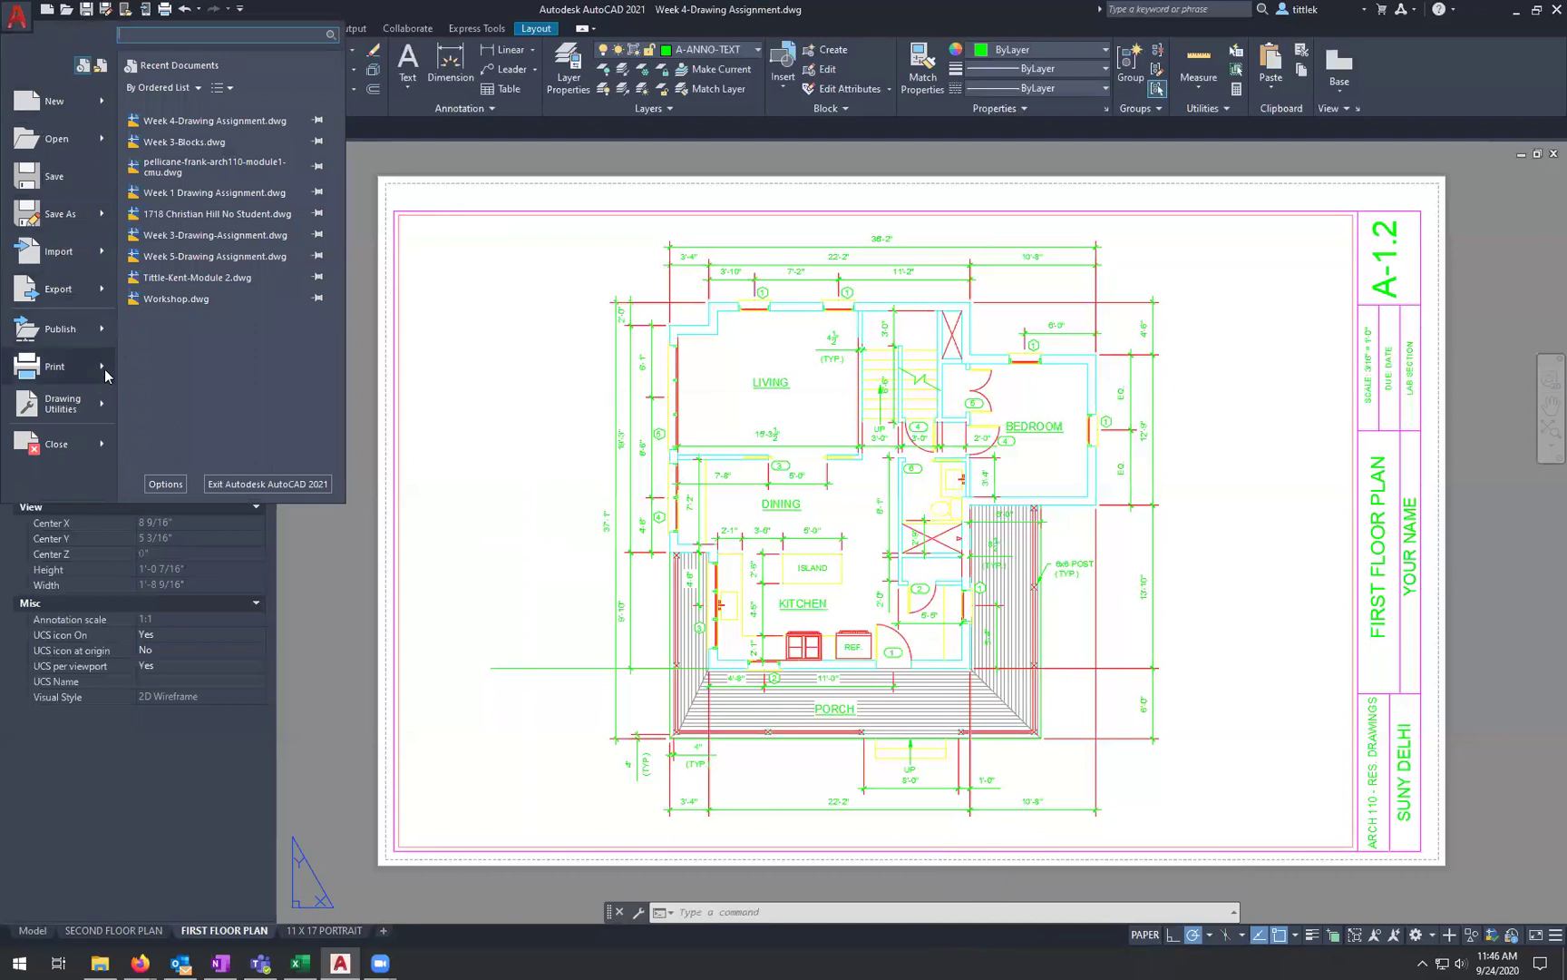
mouse_move(103, 368)
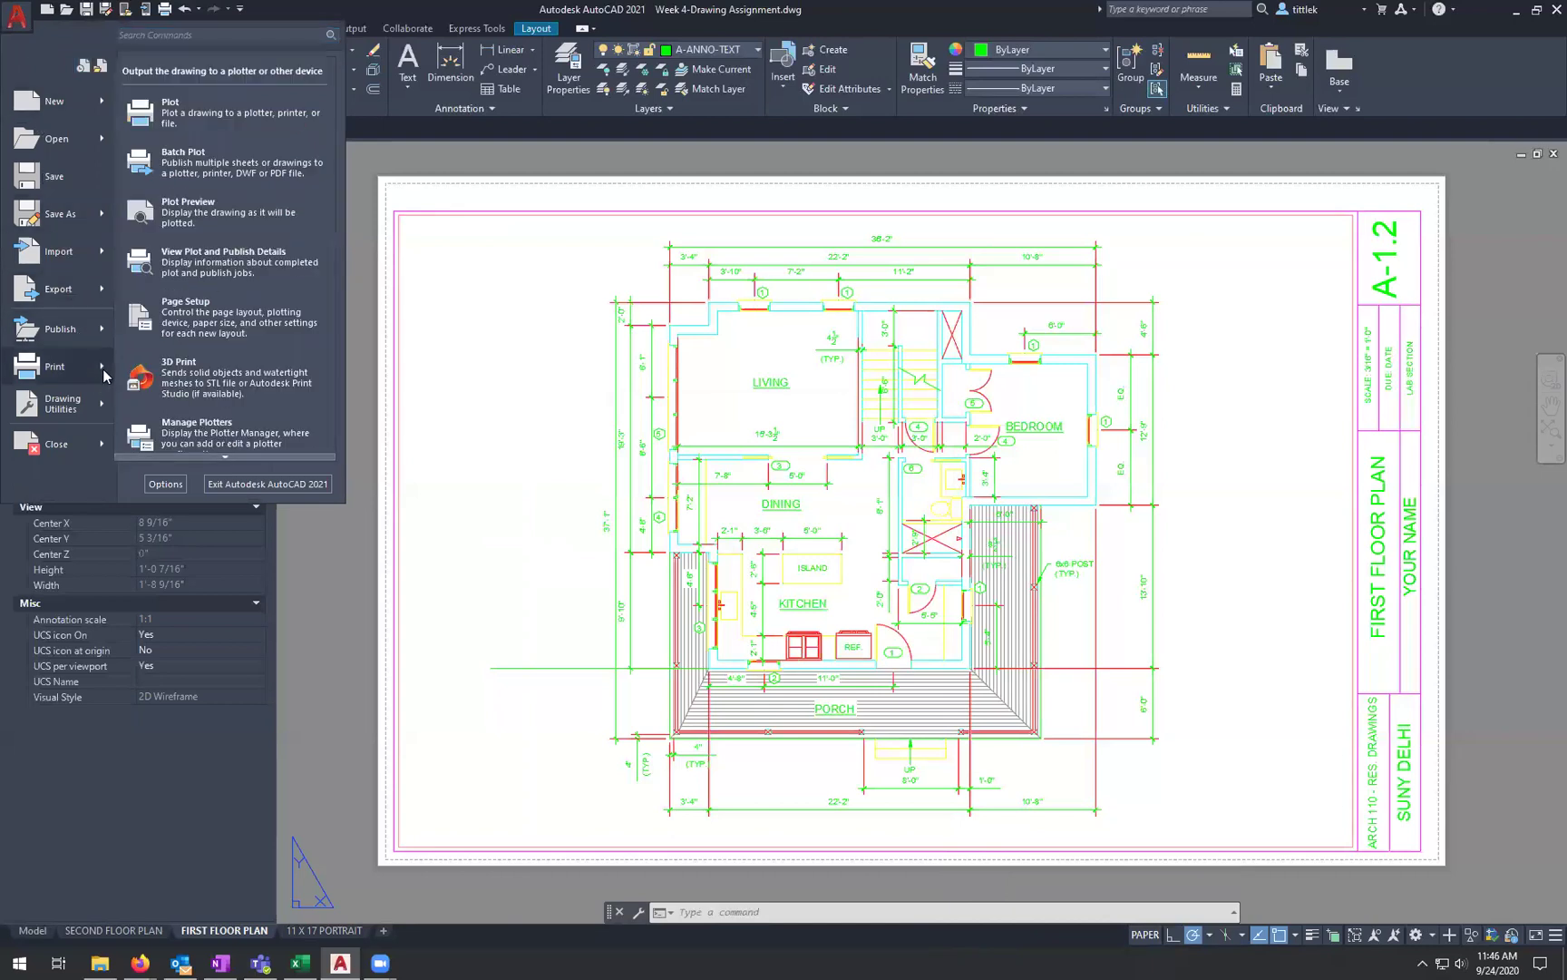
click(172, 164)
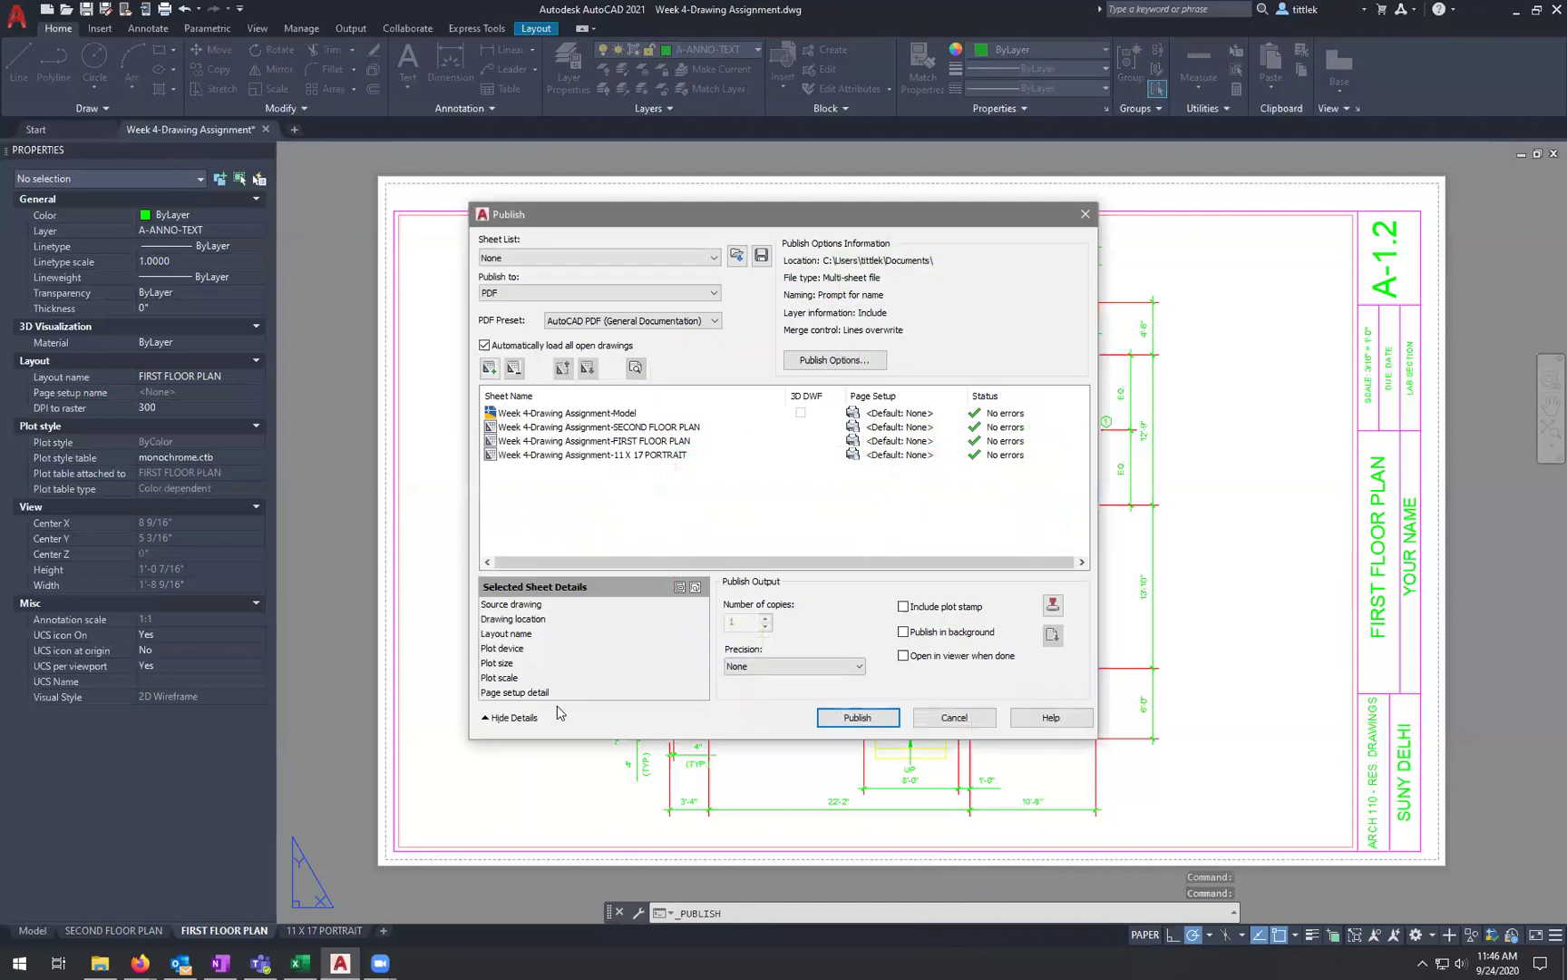
click(945, 729)
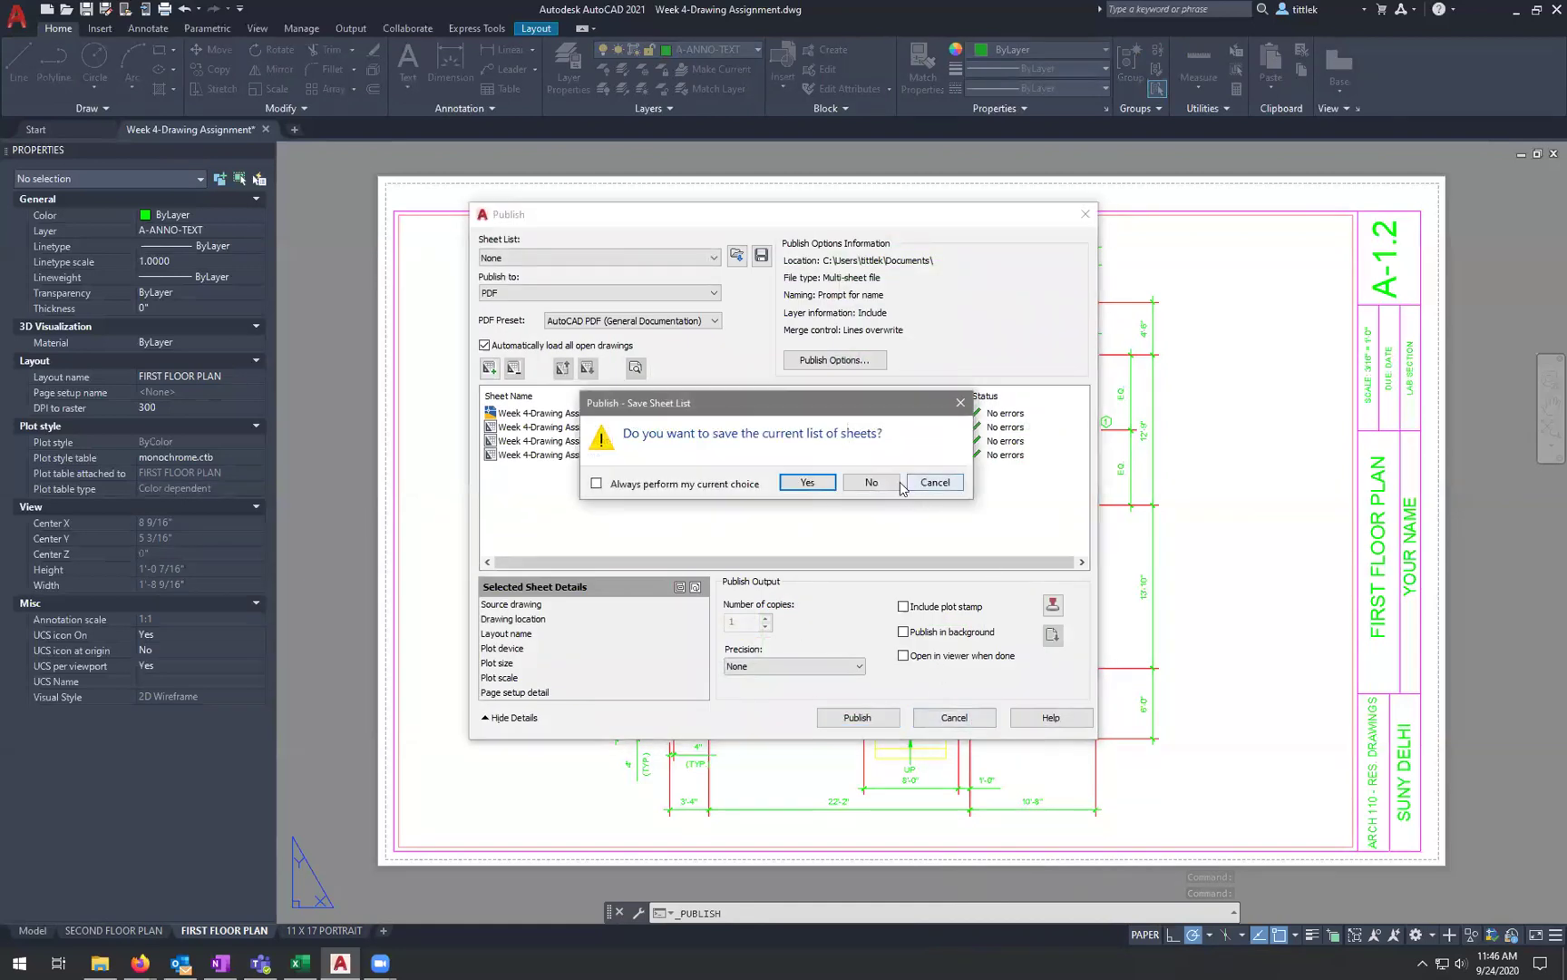
click(871, 483)
Step: Start the PUBLISH command and enable publishing in the background
text(PUBLISH)
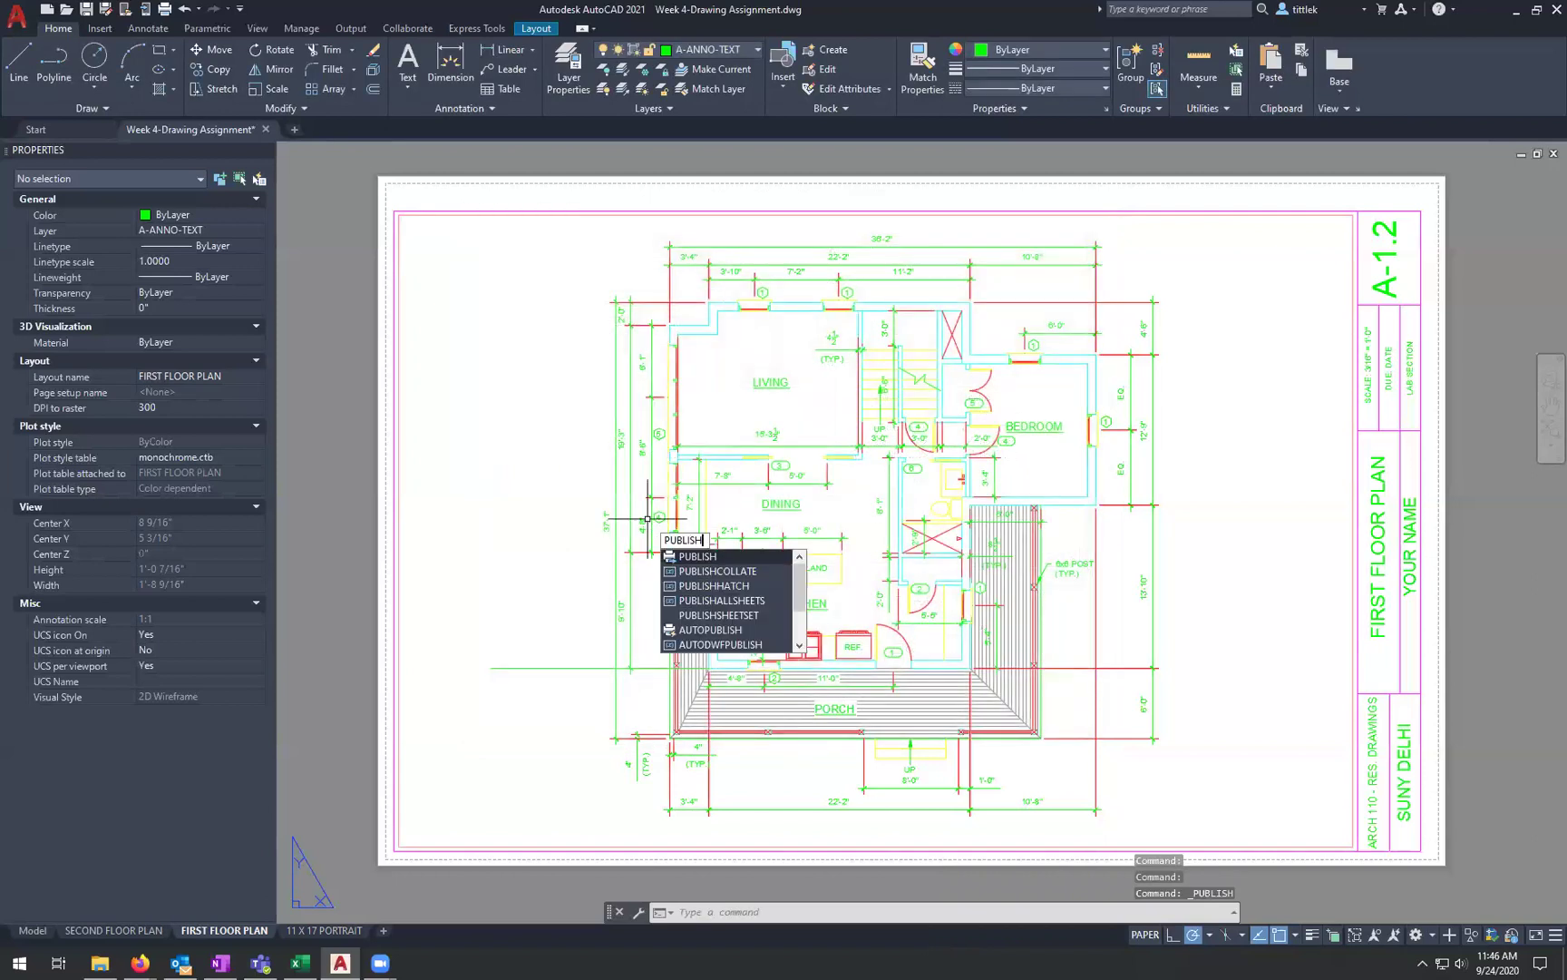
key(Return)
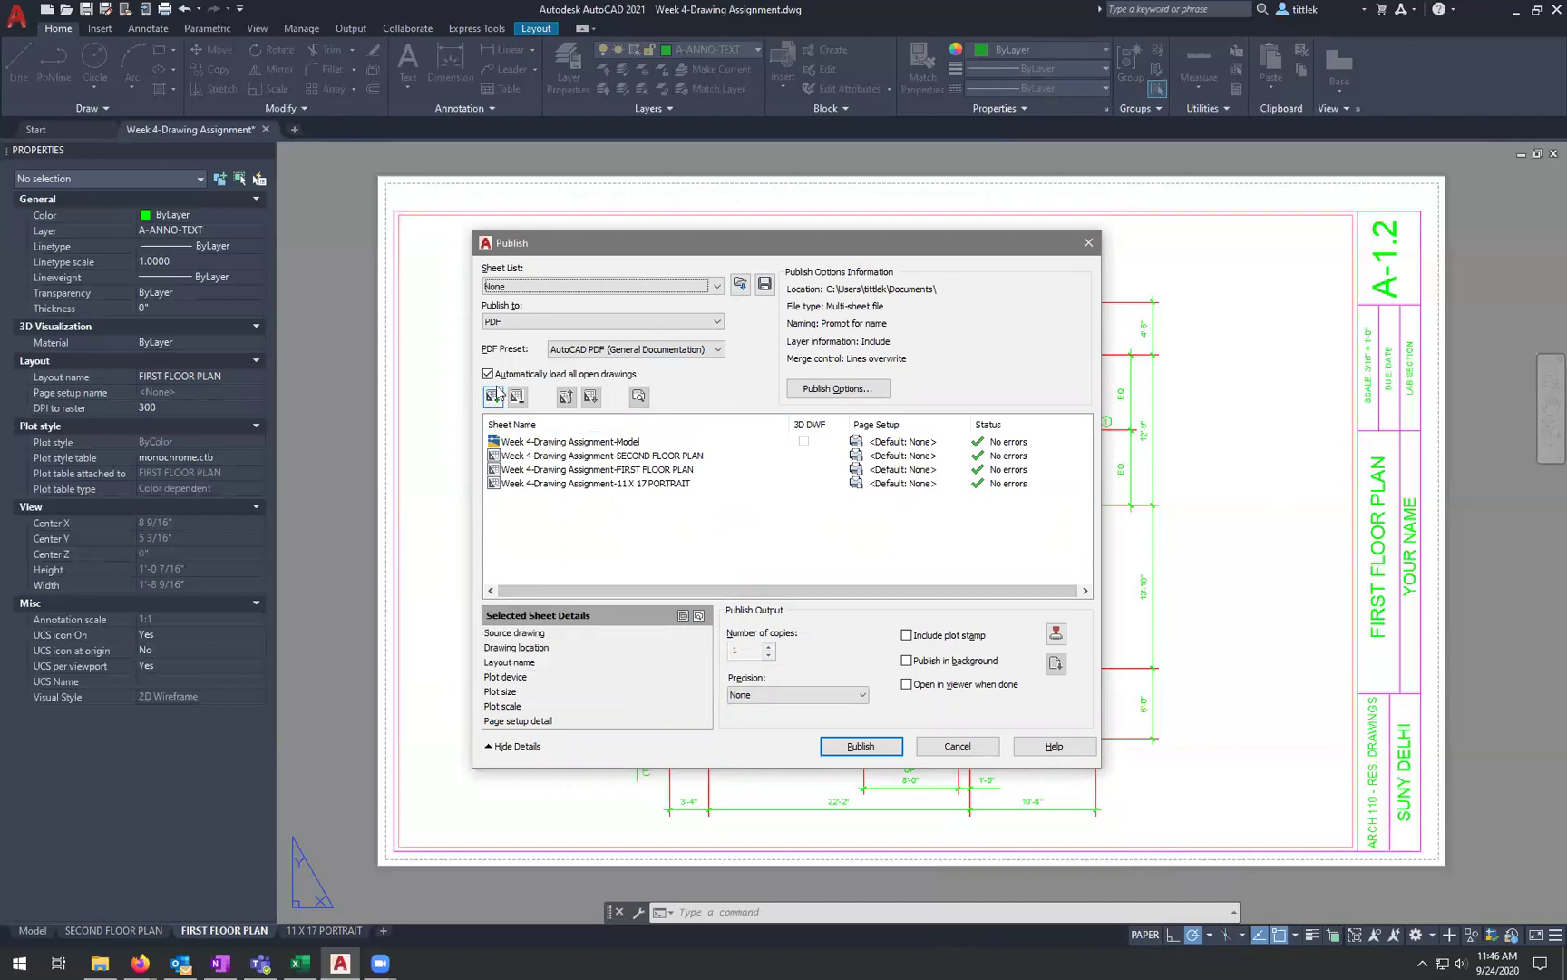
click(923, 662)
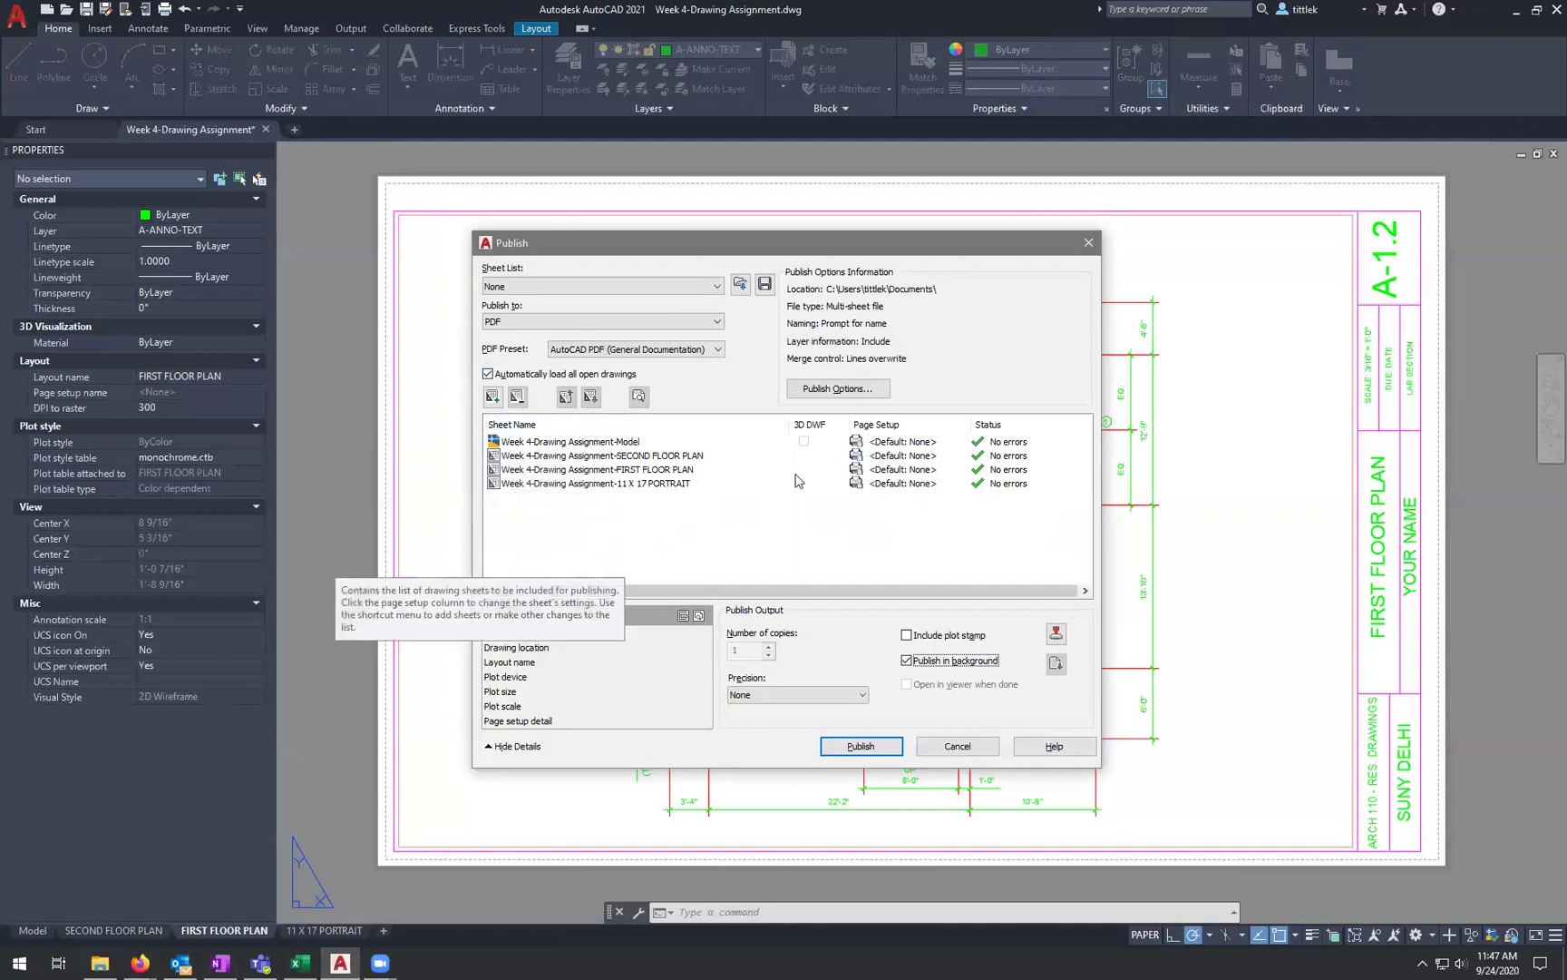
Step: Remove the 11 X 17 PORTRAIT sheet from the list of sheets to publish
click(495, 480)
click(494, 469)
click(494, 457)
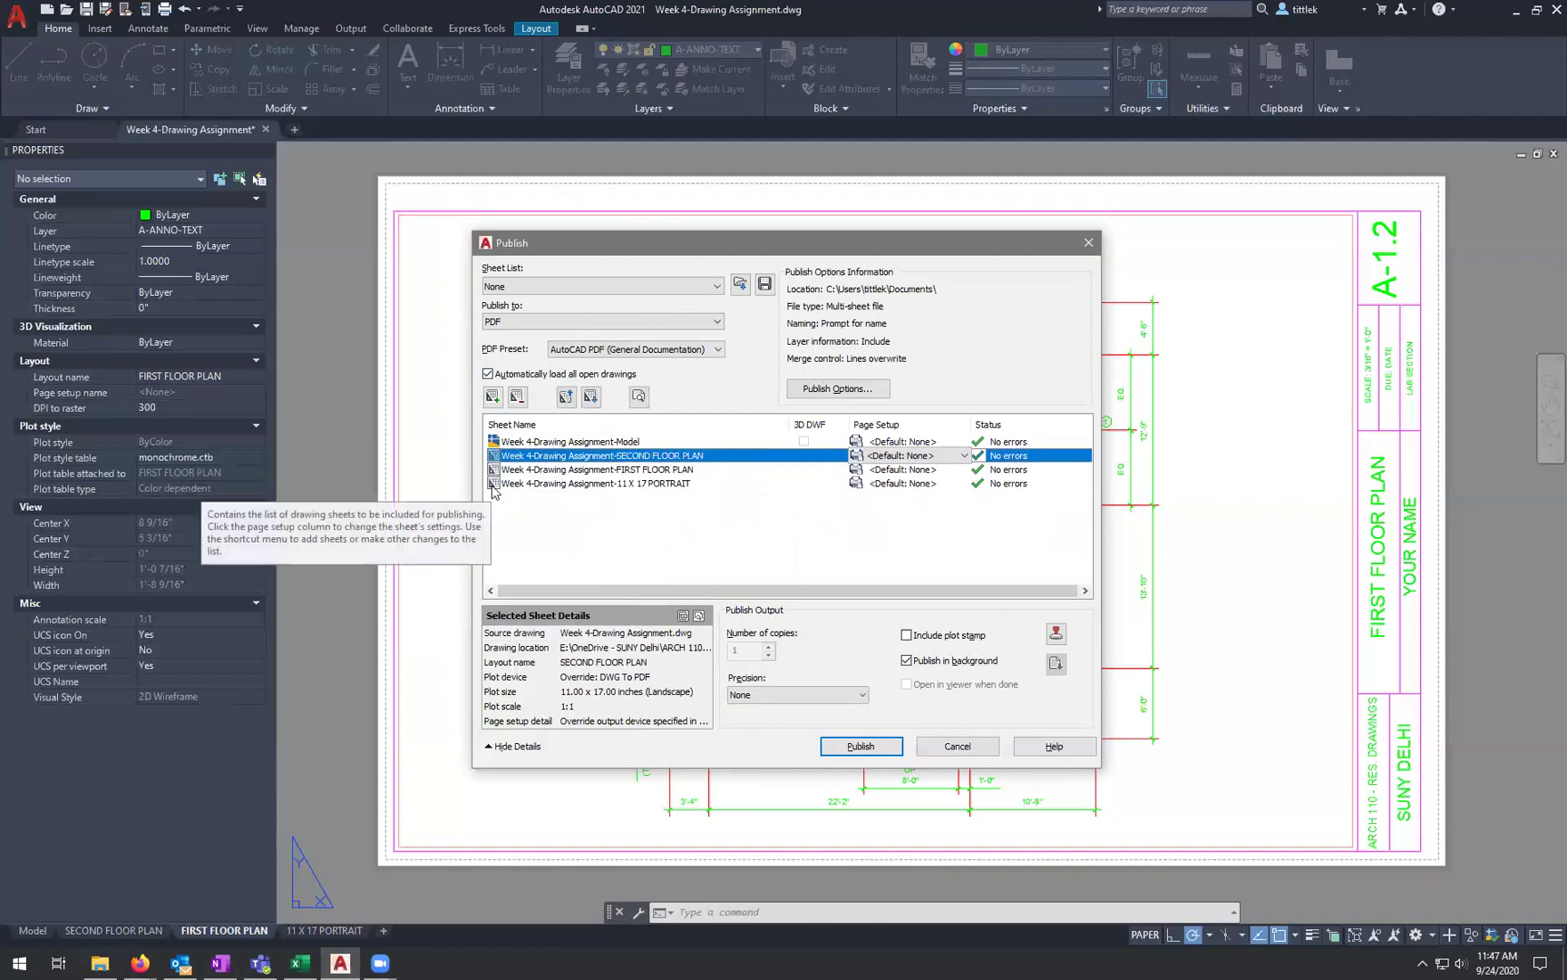
click(492, 484)
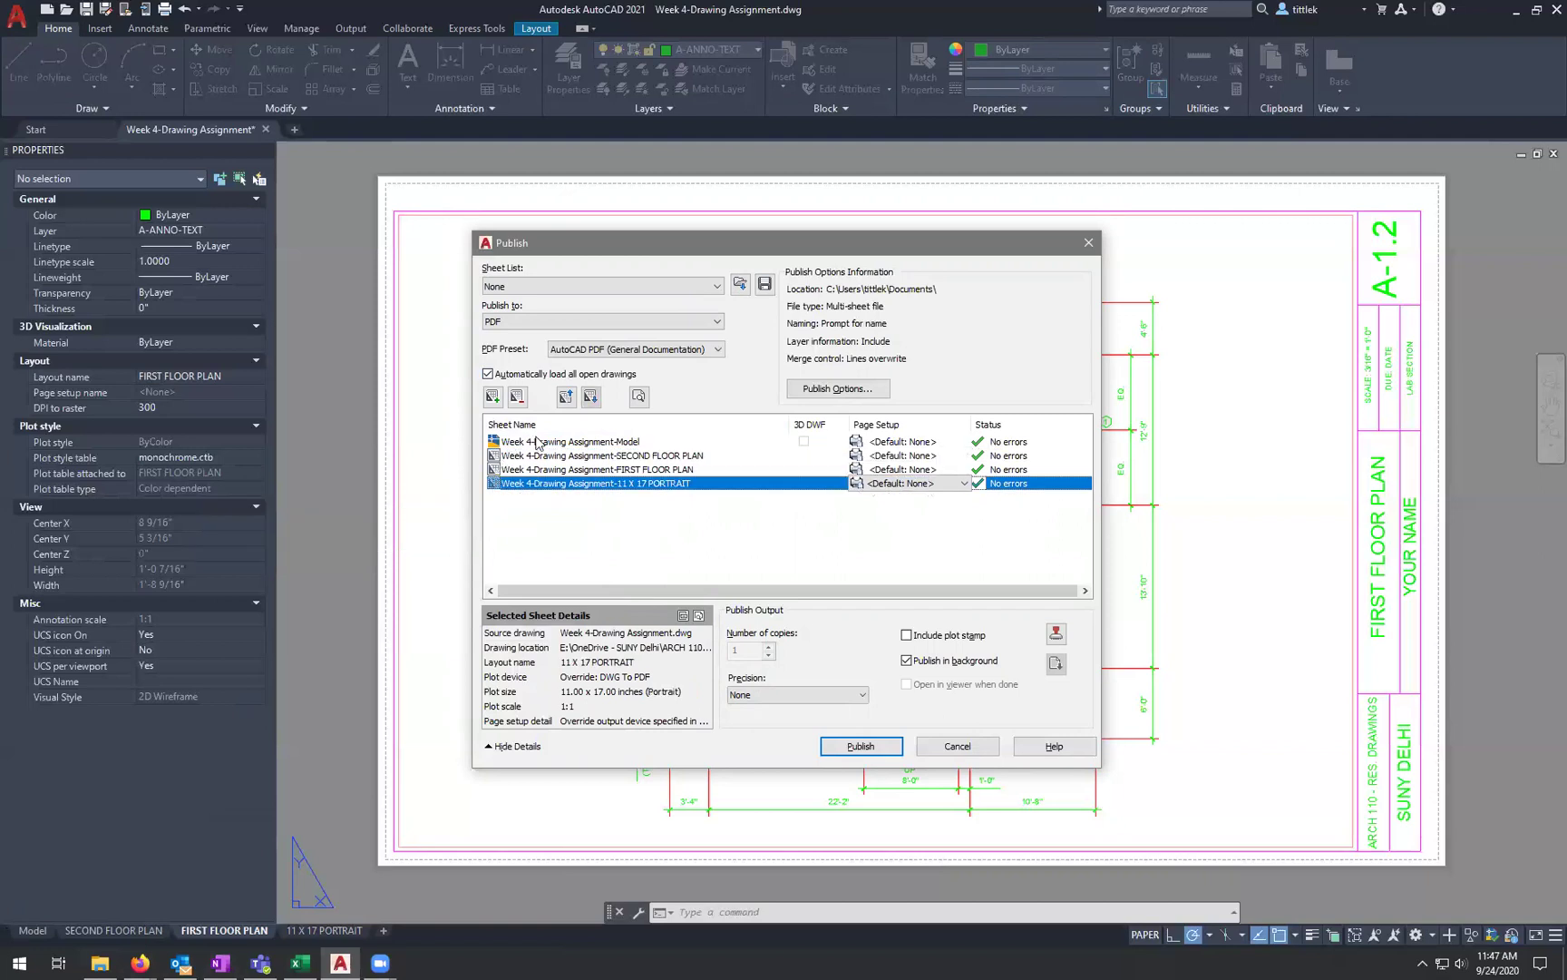
click(538, 443)
click(545, 457)
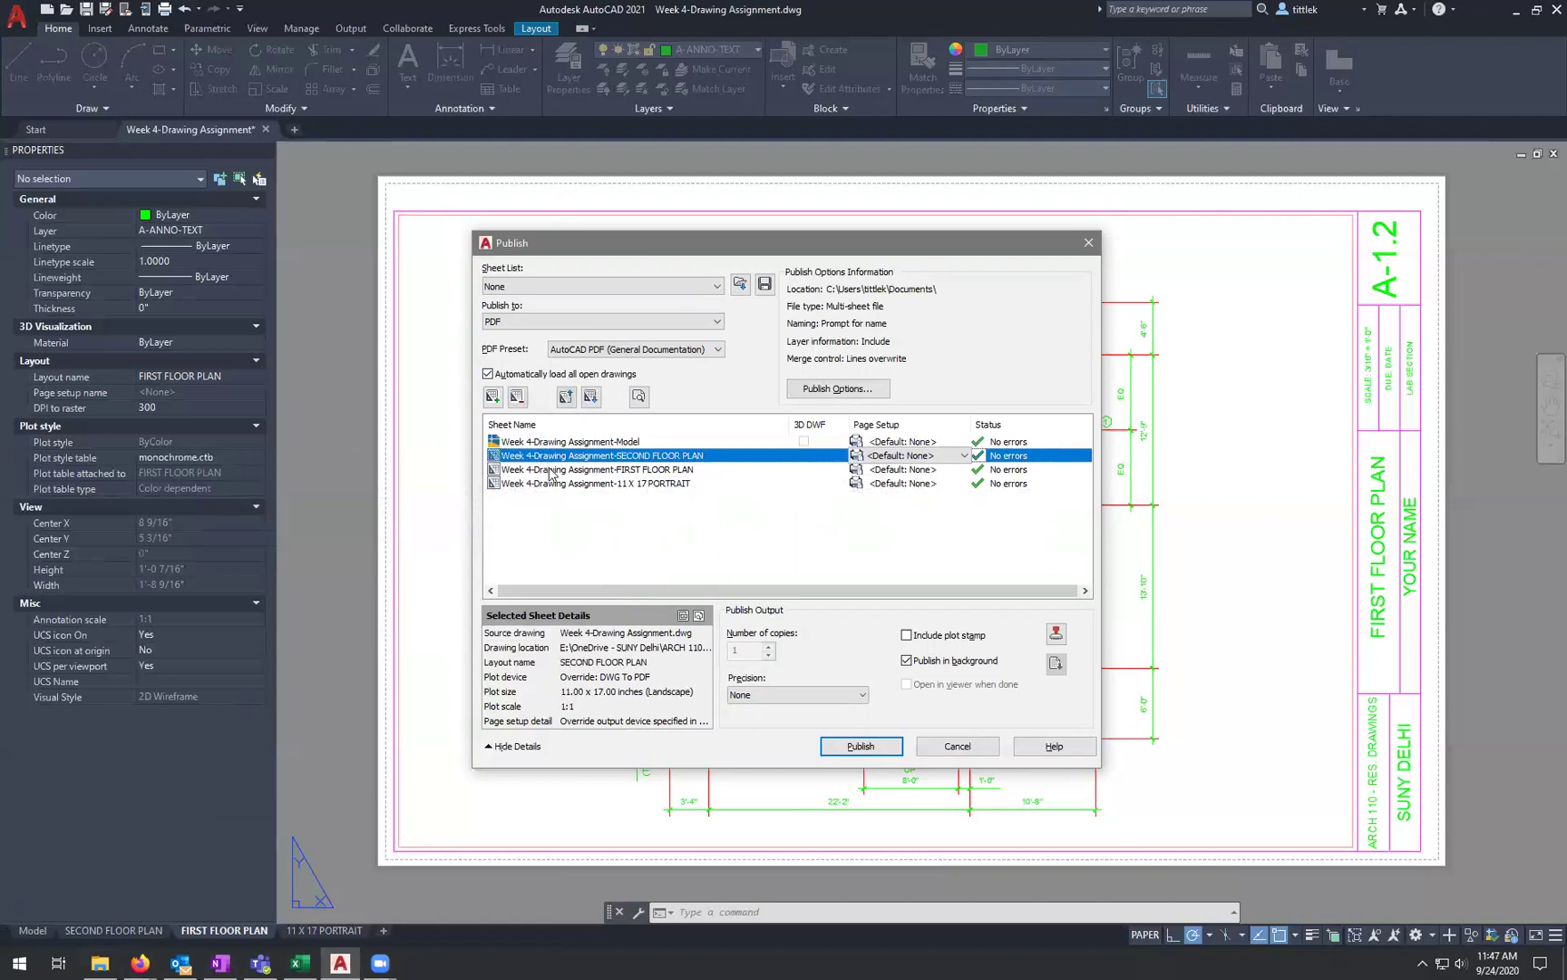
click(553, 483)
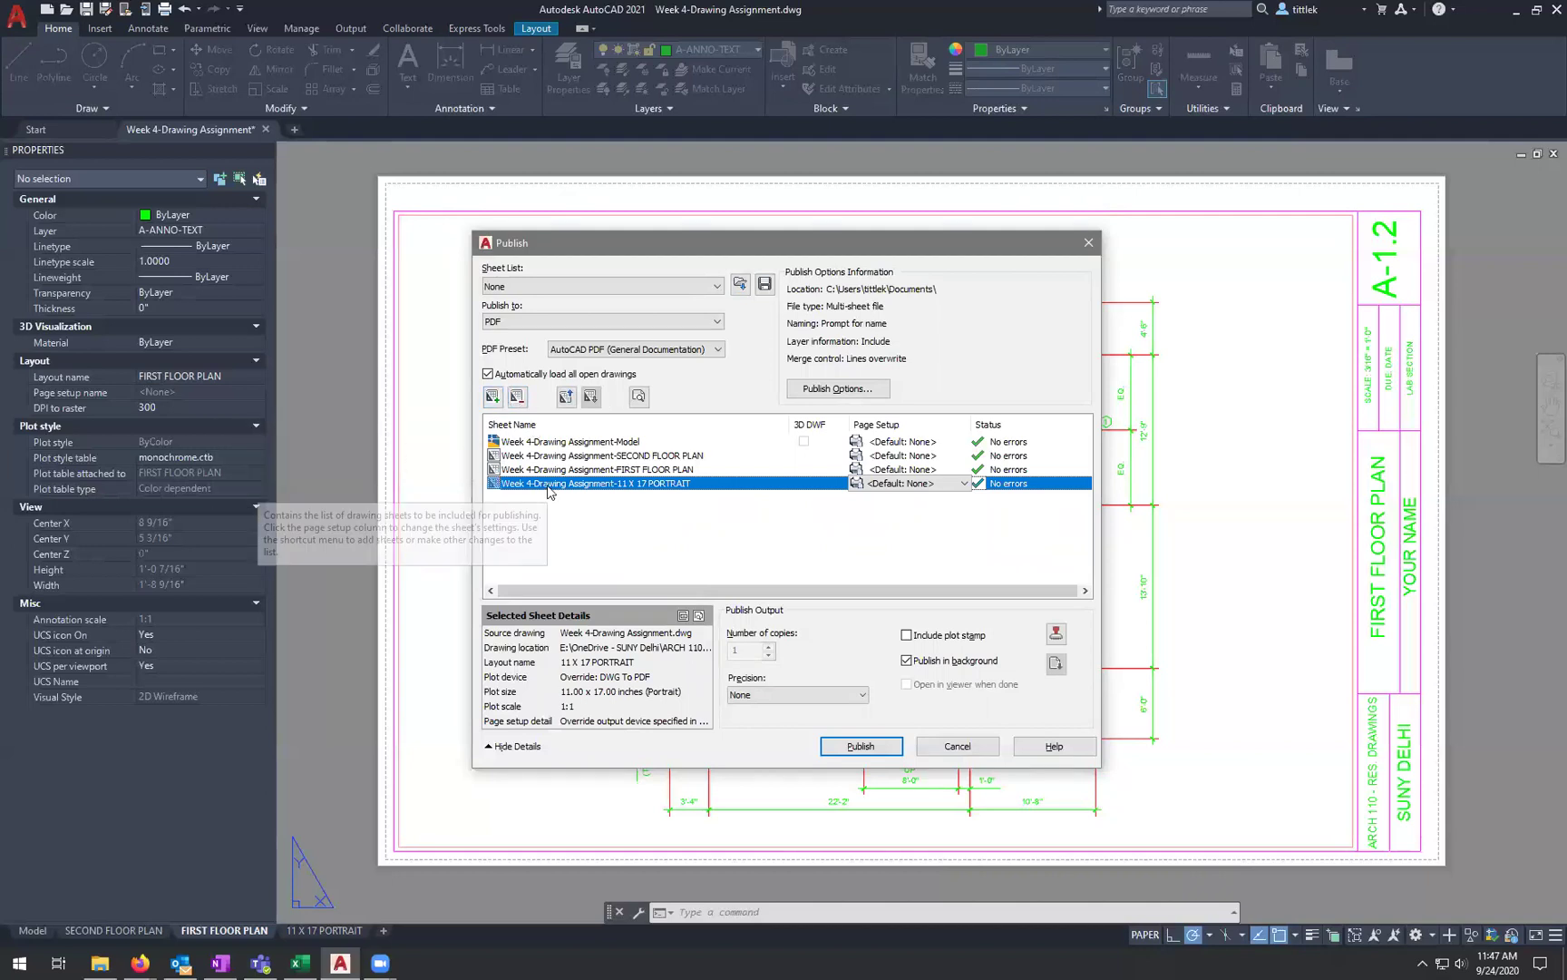
click(517, 397)
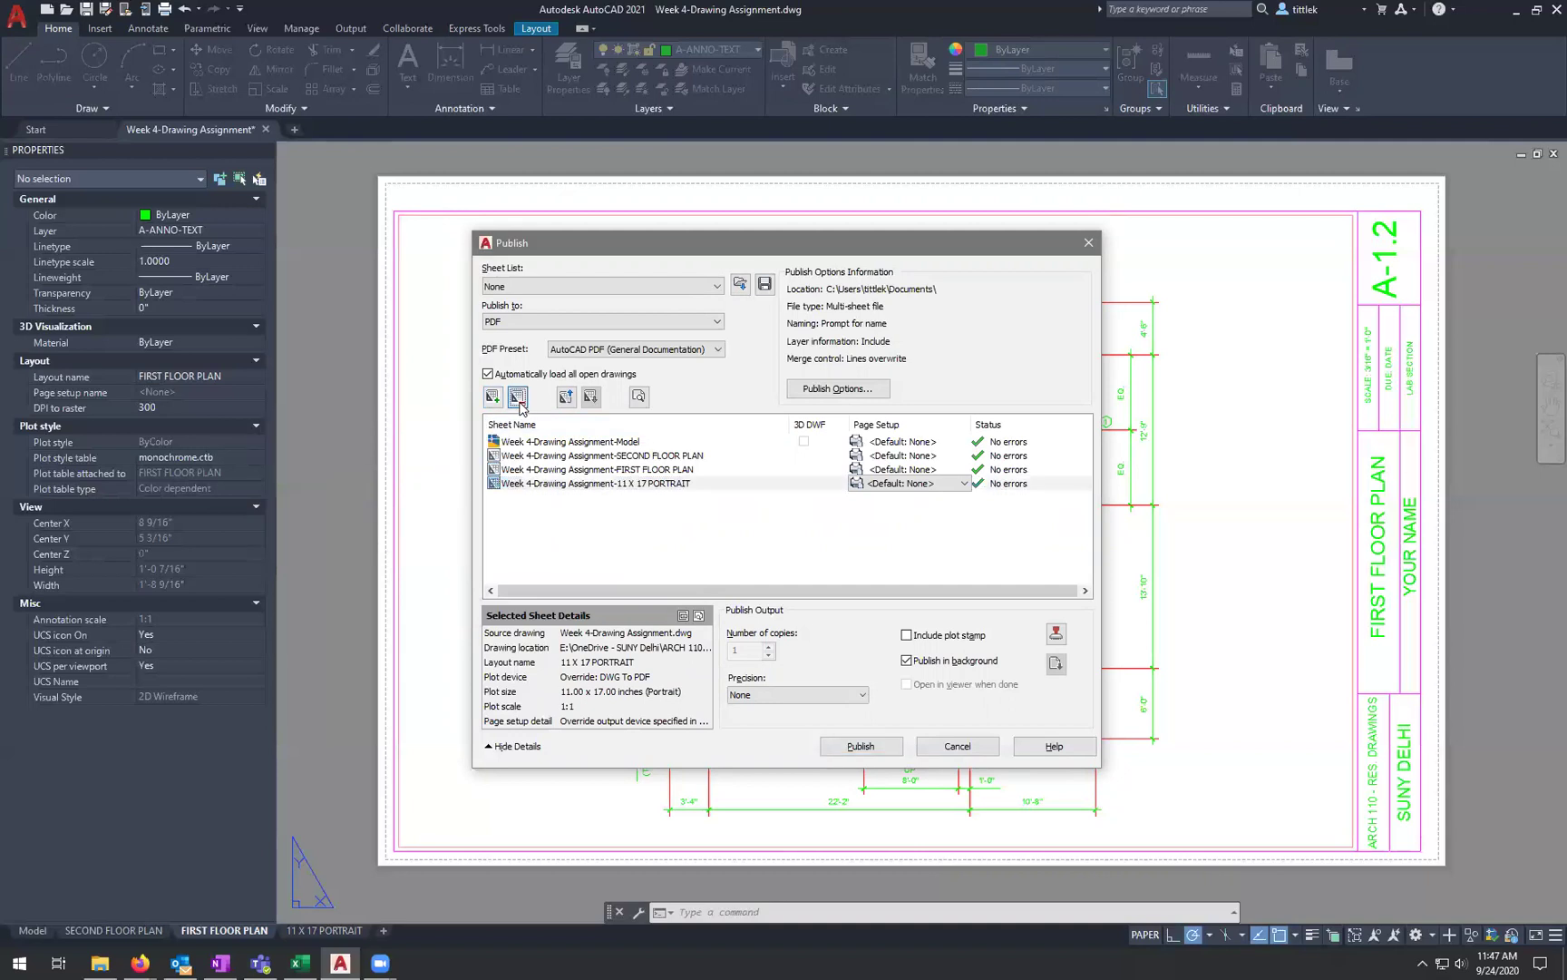
Step: Remove the Model sheet from the publish list and move the FIRST FLOOR PLAN sheet above SECOND FLOOR PLAN
click(528, 442)
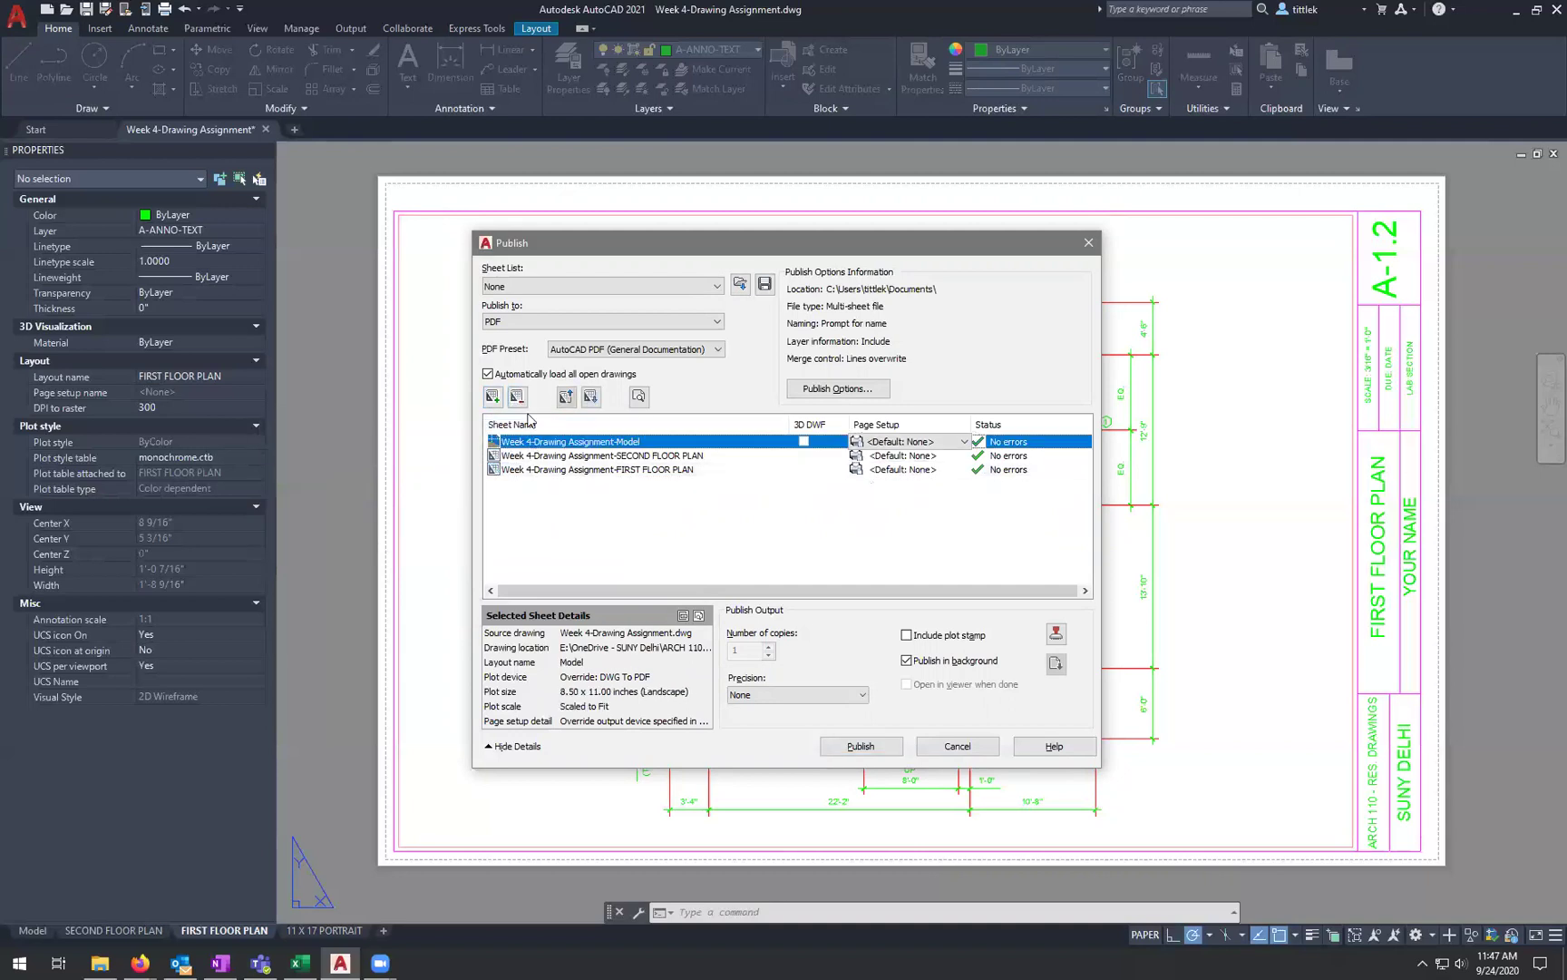
click(517, 397)
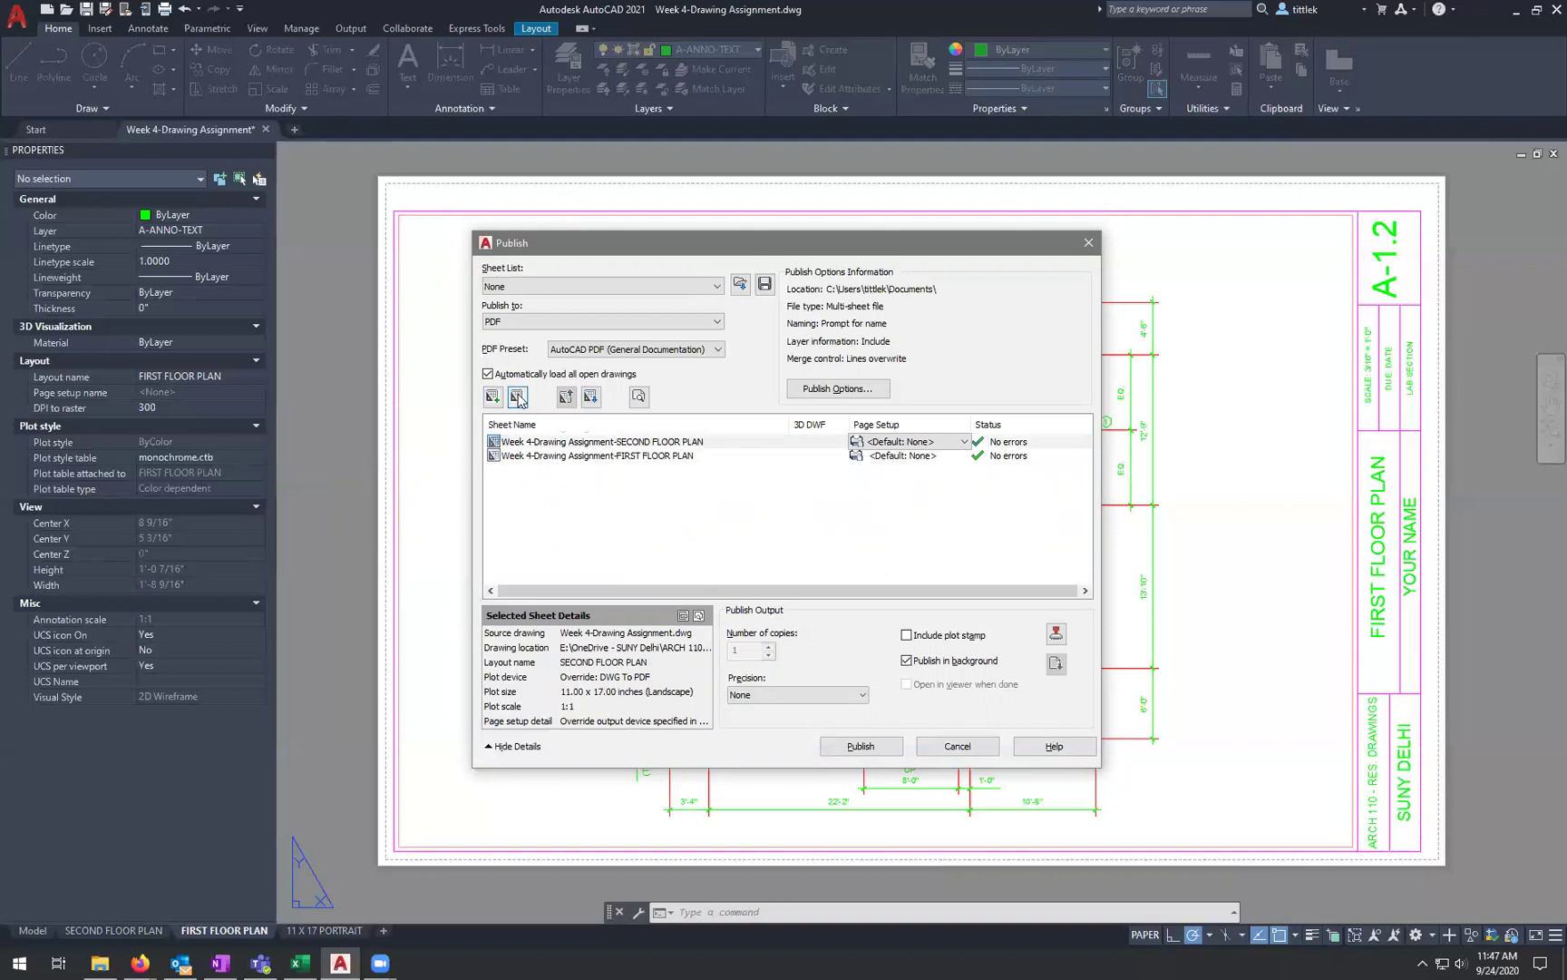
click(622, 456)
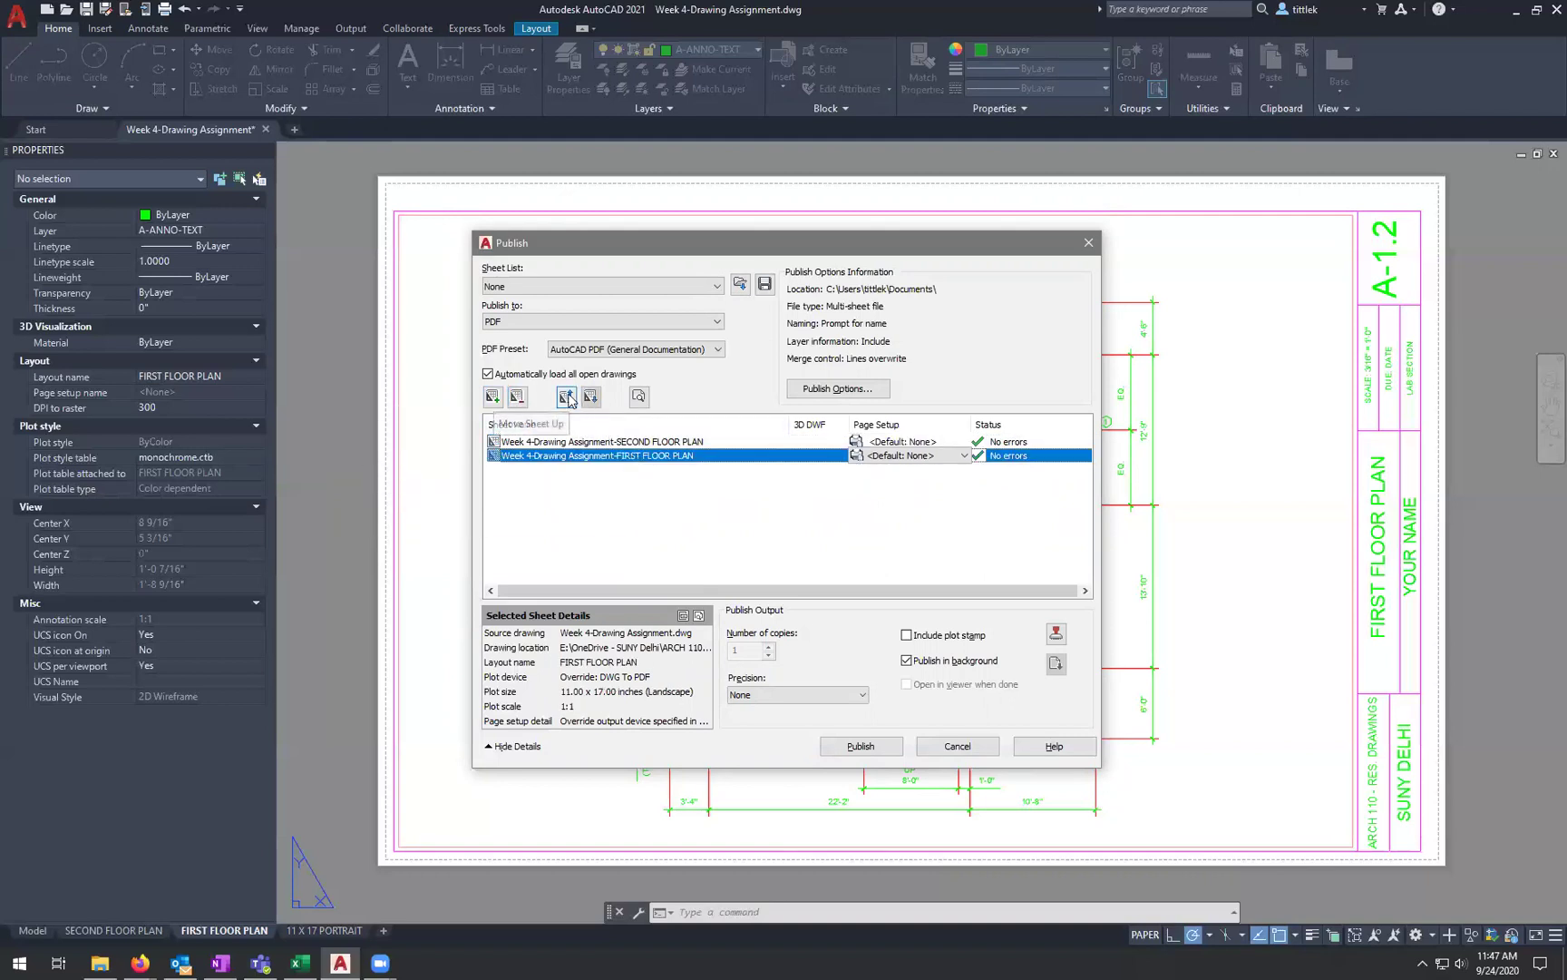
click(566, 397)
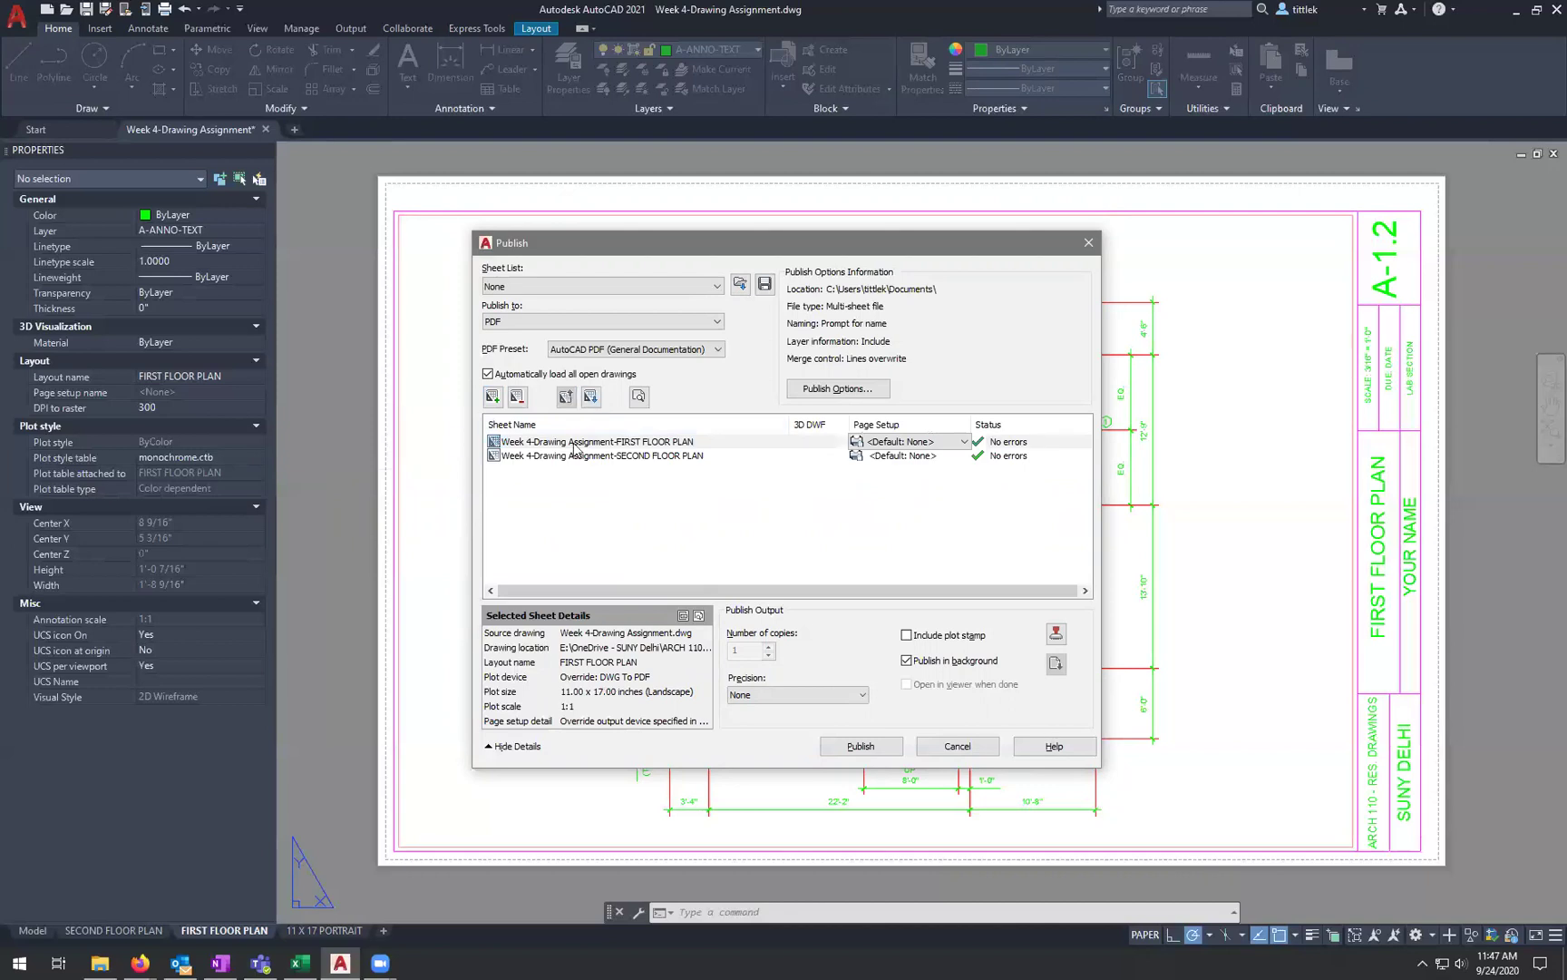
Step: Check the sheet details of both floor plan sheets and close the publish setup without saving the sheet list
click(624, 443)
click(624, 455)
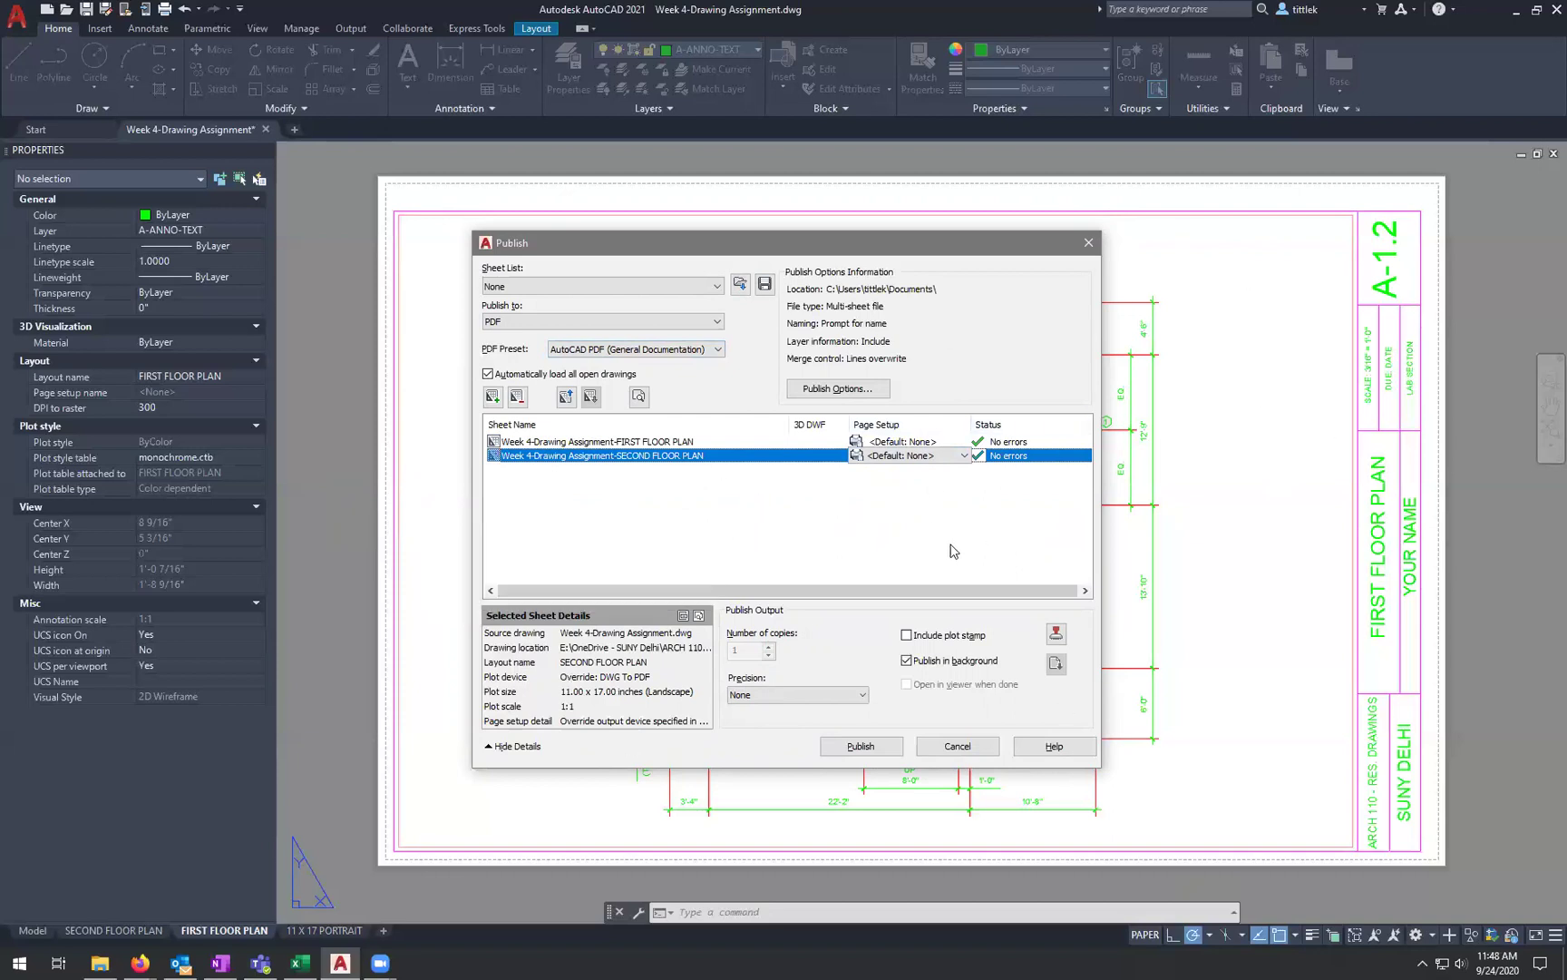
click(600, 443)
click(603, 456)
click(957, 746)
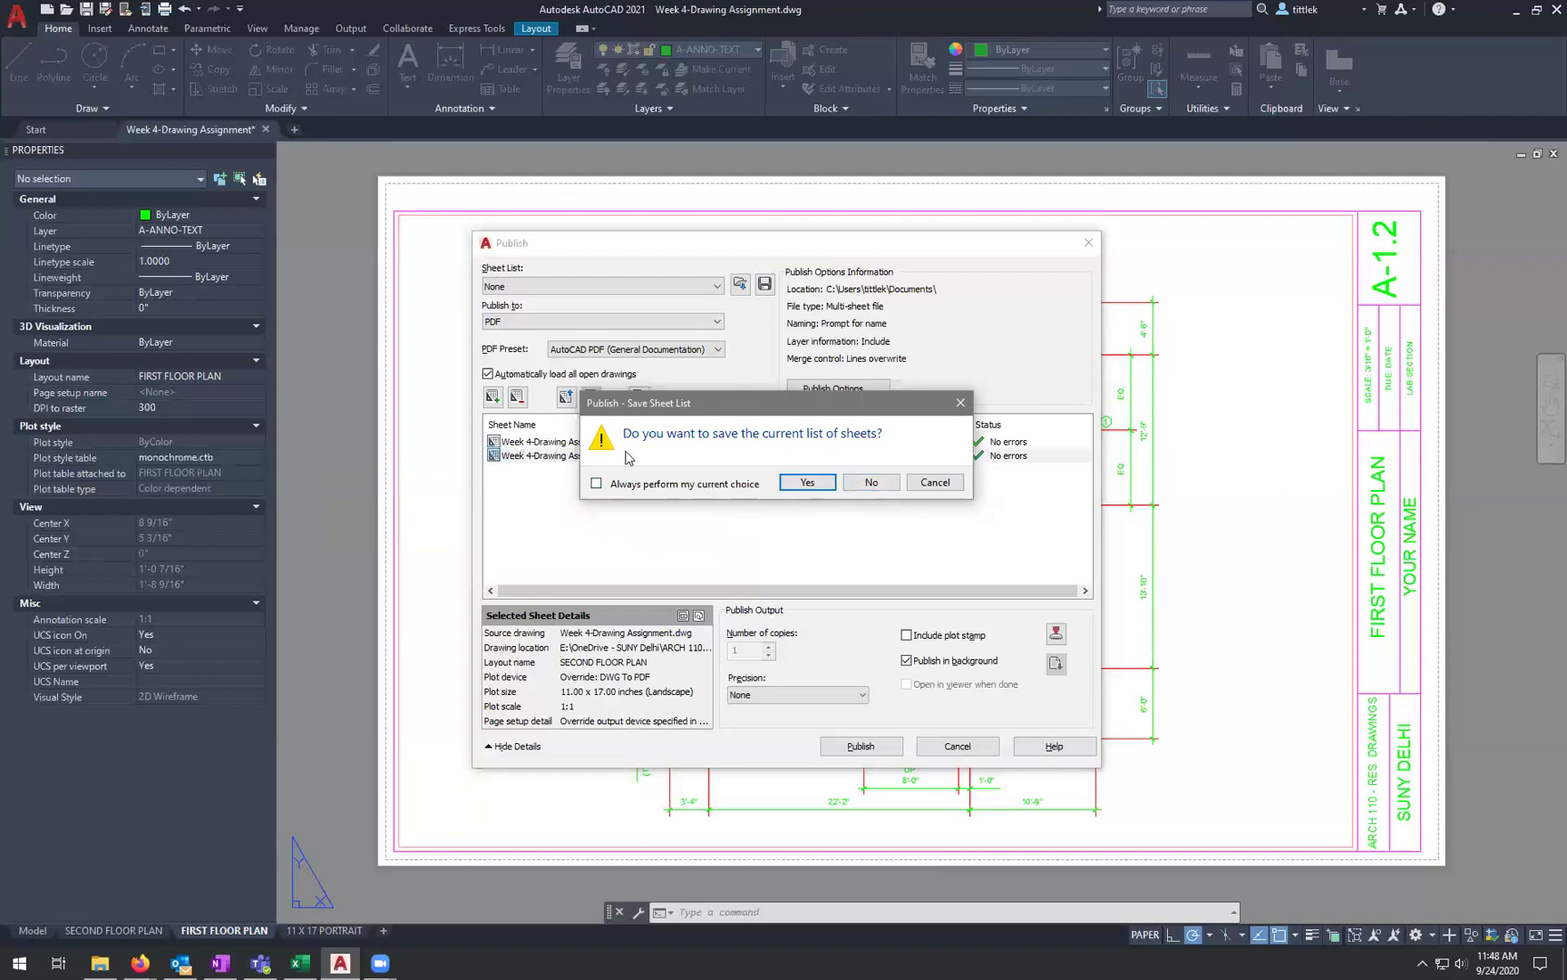
click(887, 490)
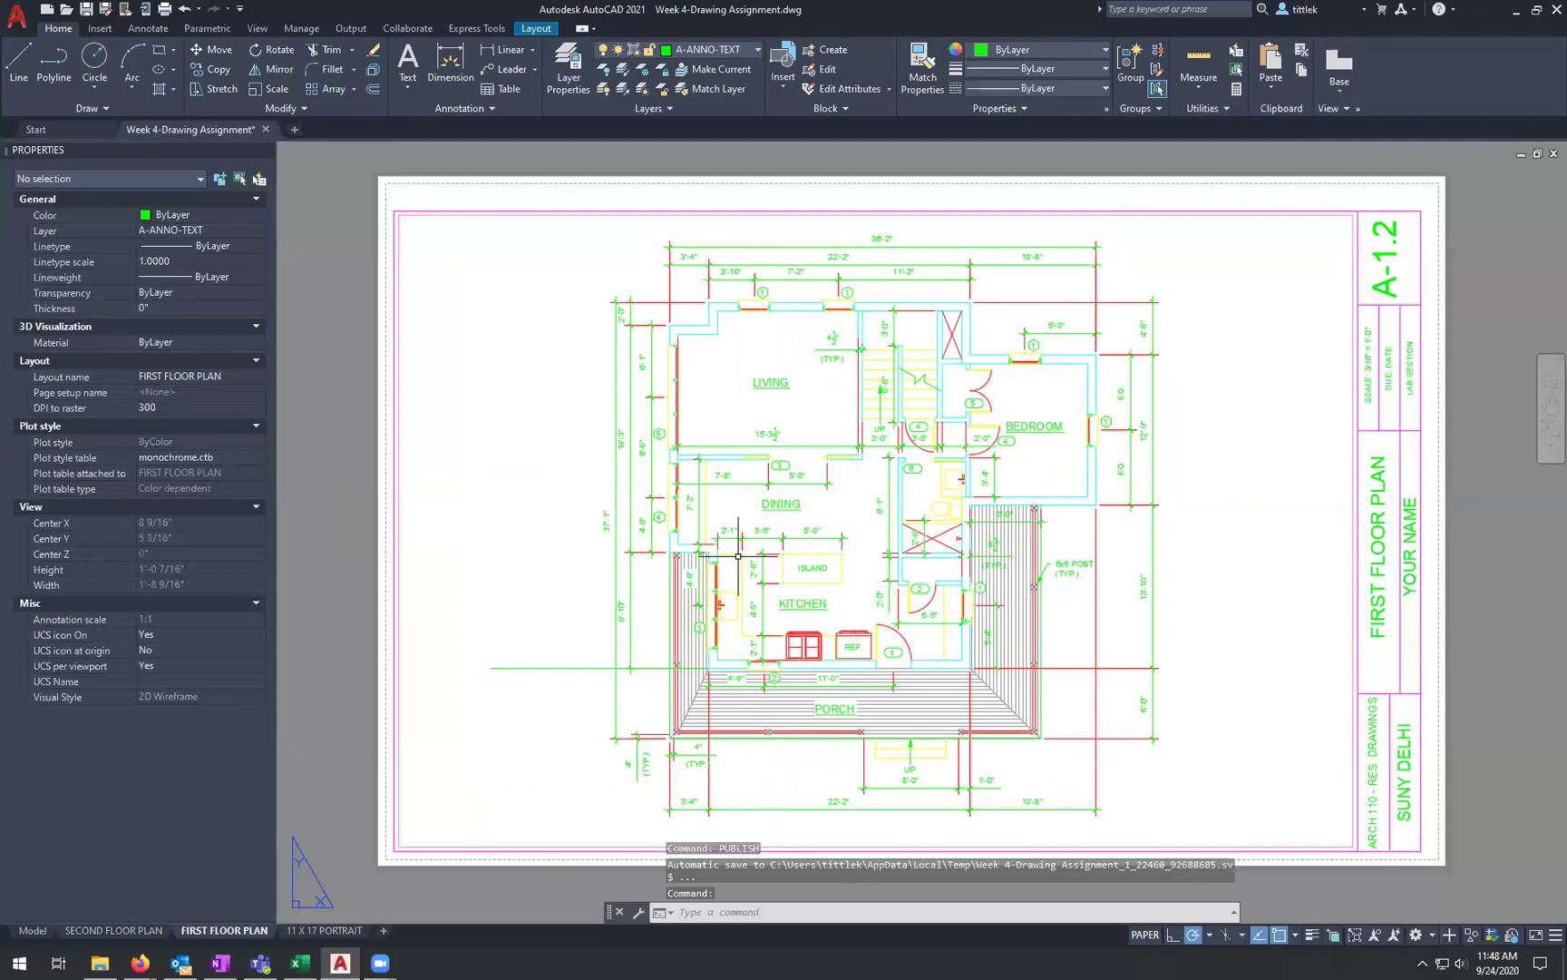
Step: Set the FIRST FLOOR PLAN layout's plotter to AutoCAD PDF (General Documentation).pc3 and apply it to the layout without plotting
key(ctrl+p)
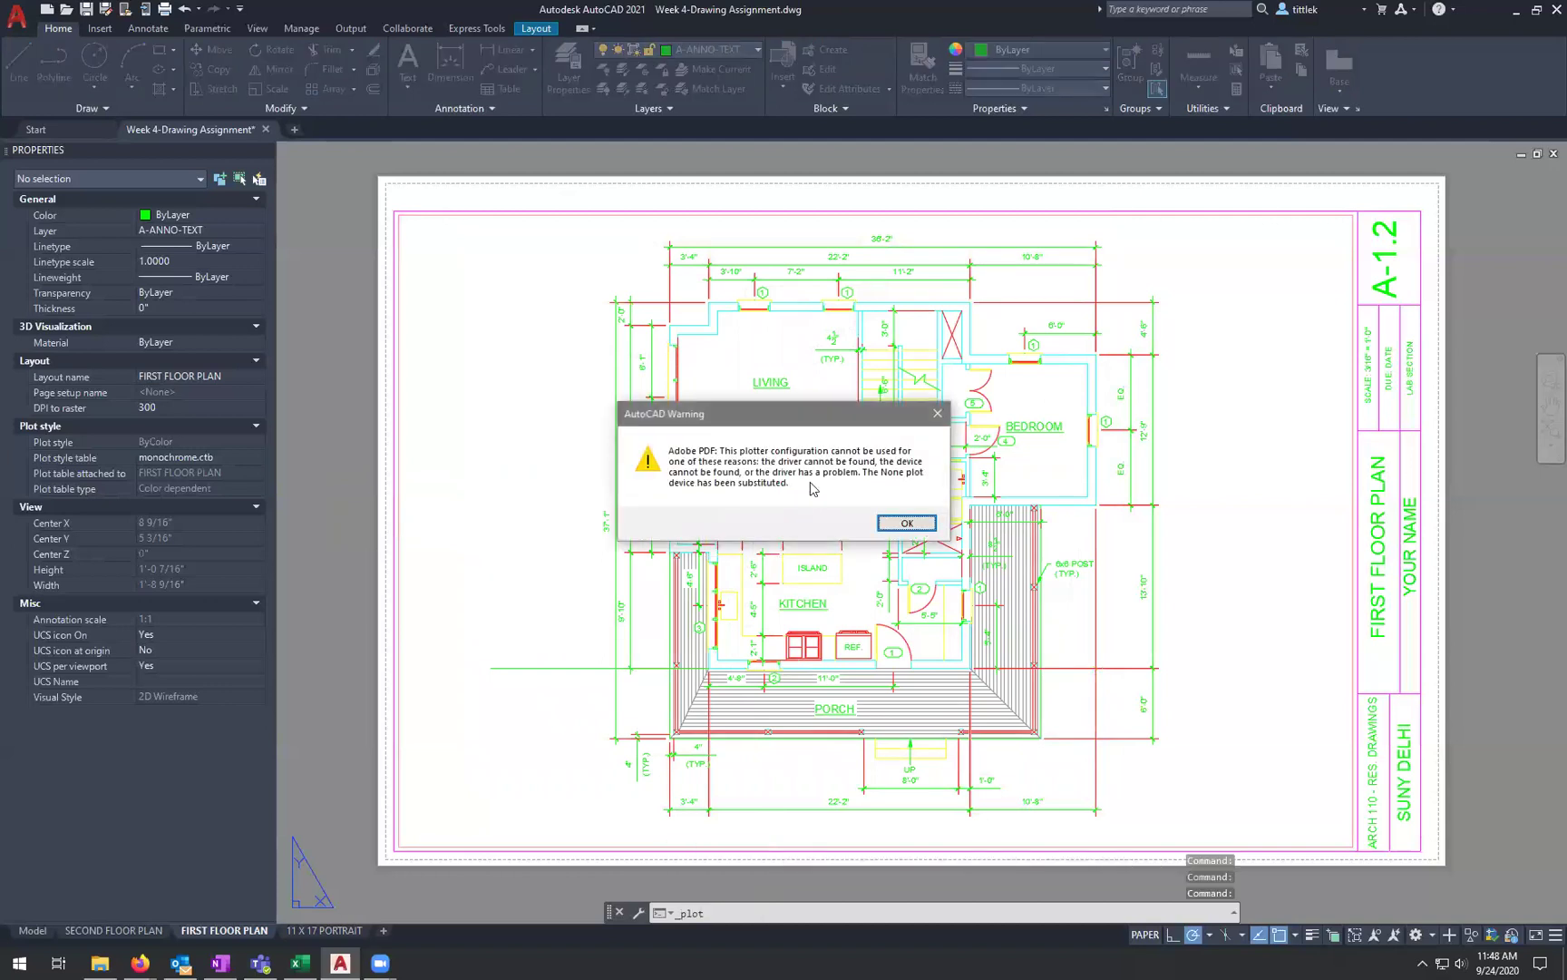
click(894, 531)
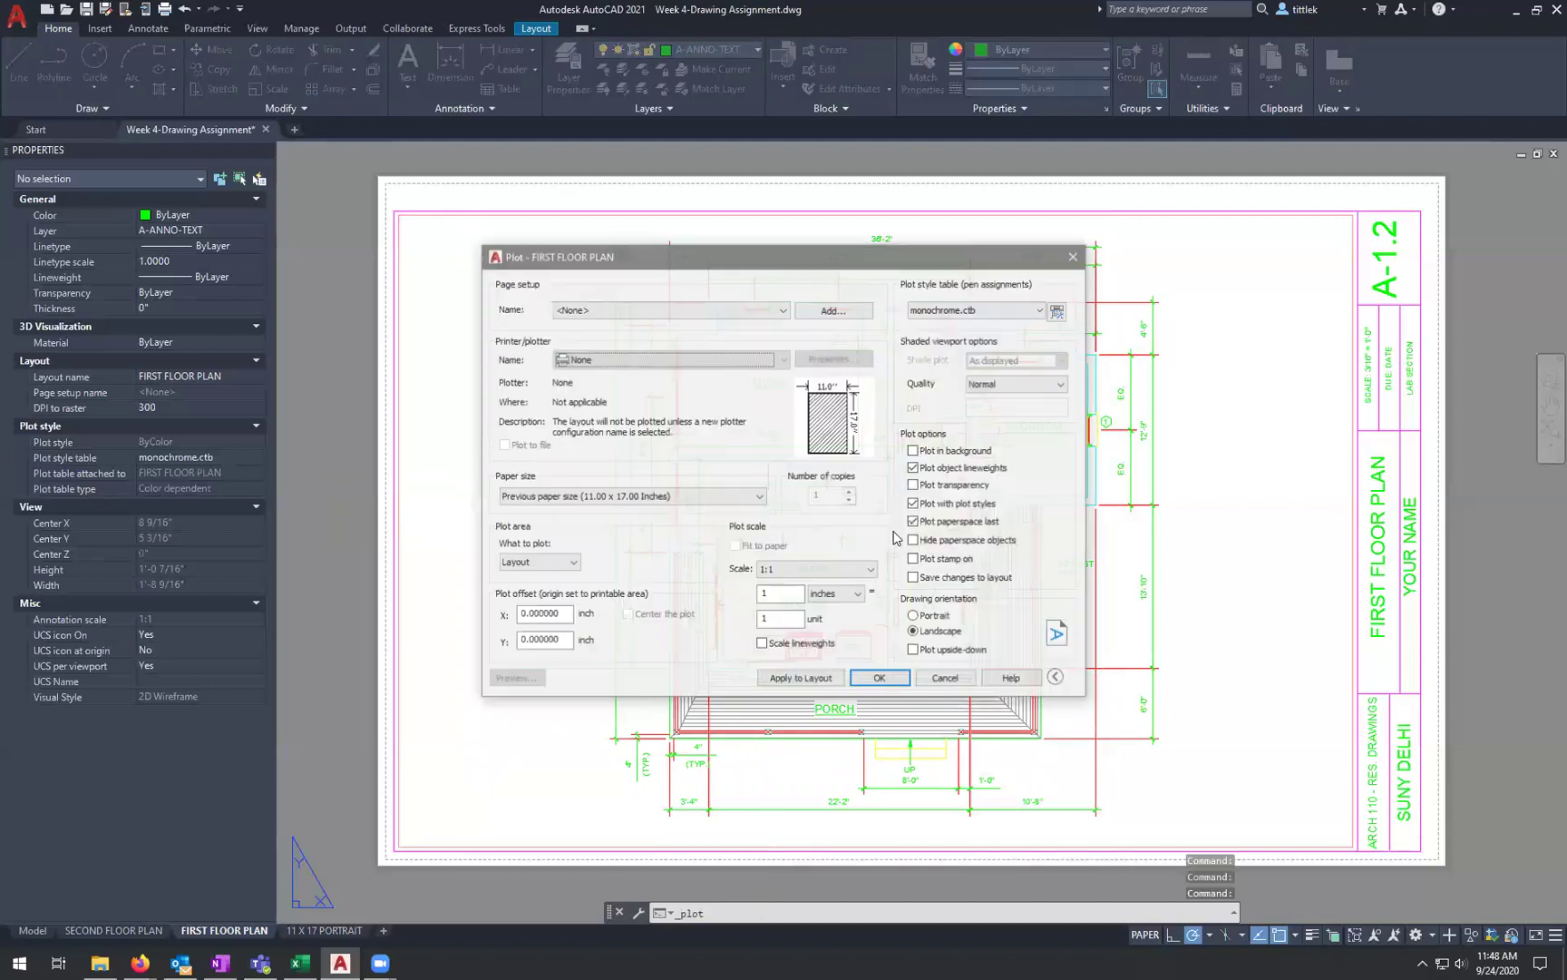
click(706, 360)
click(635, 508)
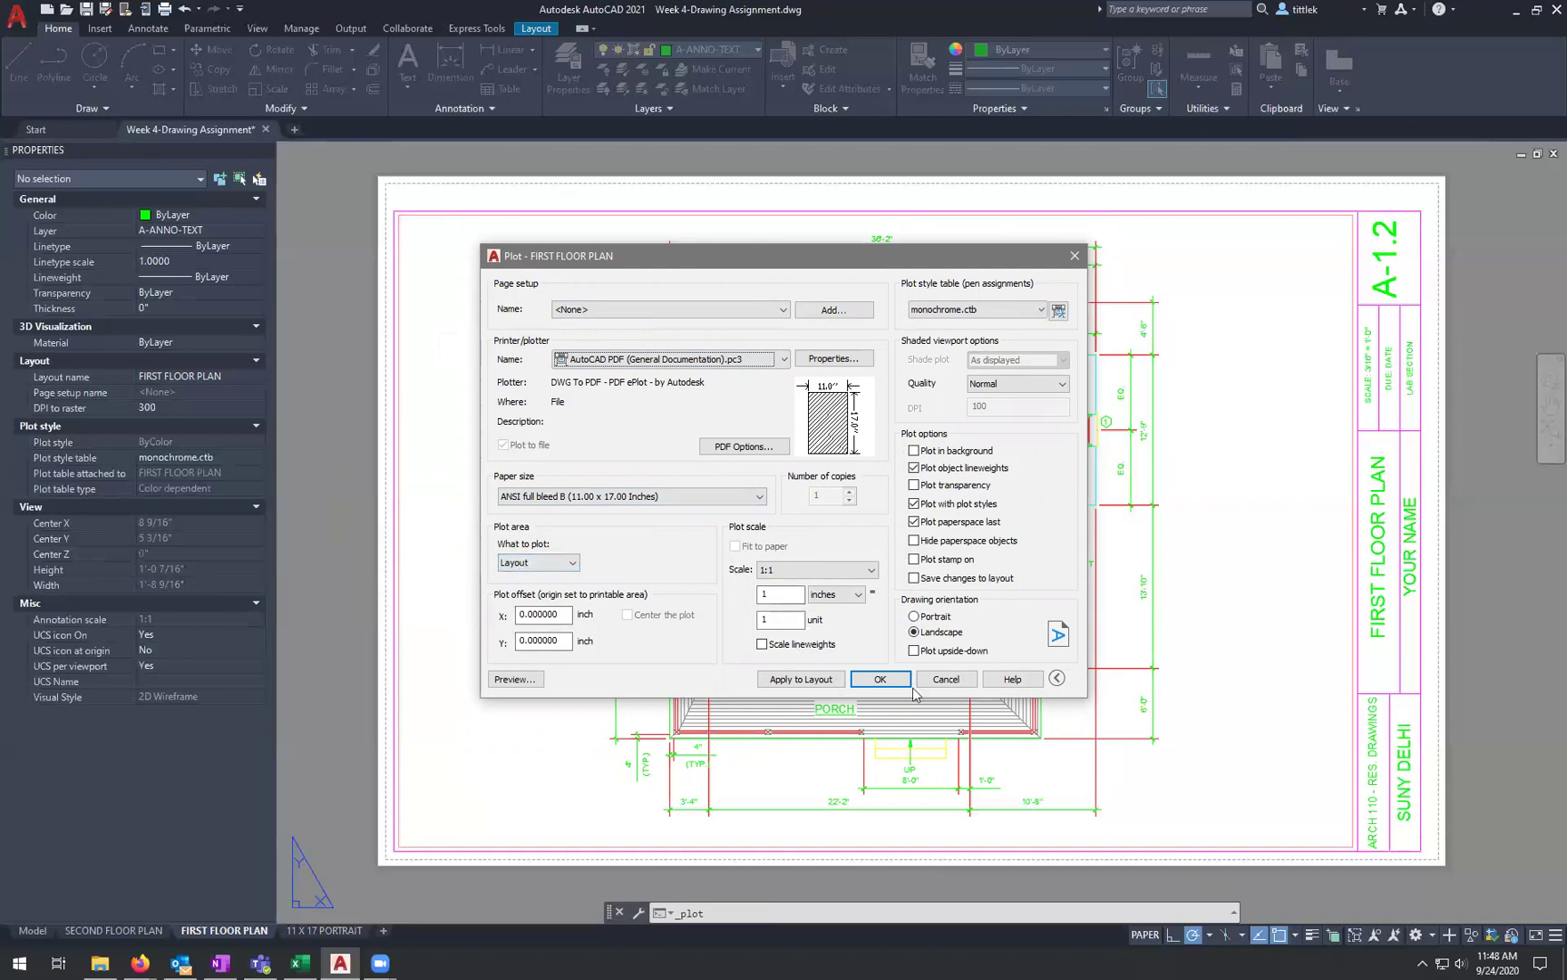
click(769, 690)
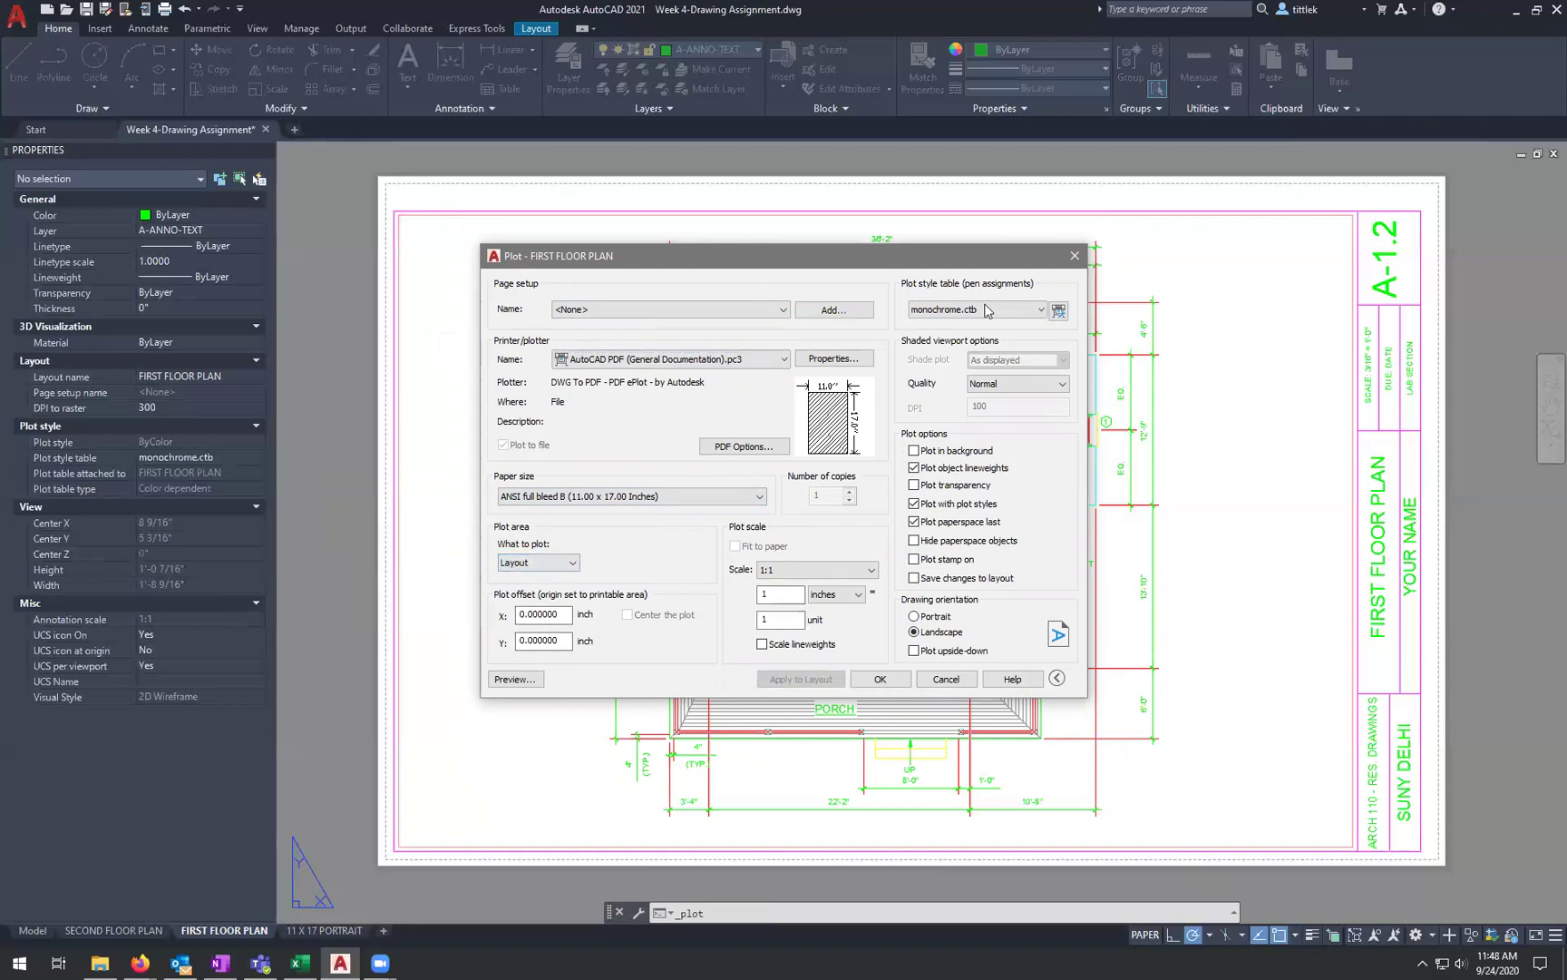
click(953, 686)
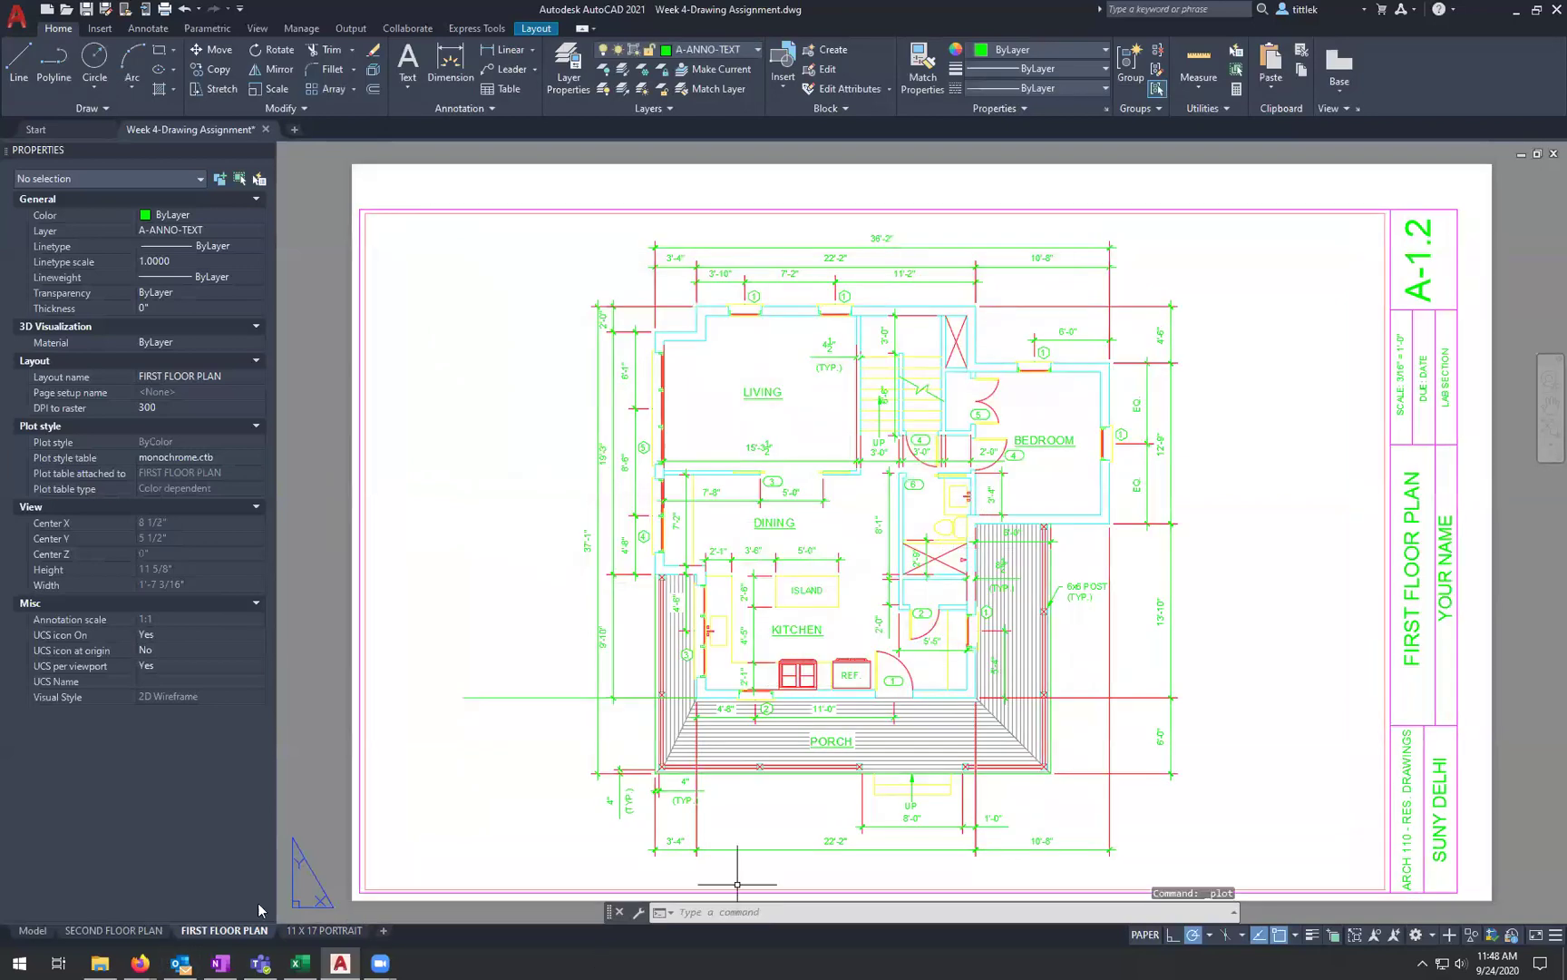
Step: Set the SECOND FLOOR PLAN layout's plotter to AutoCAD PDF (General Documentation).pc3 and apply it to the layout without plotting
click(136, 929)
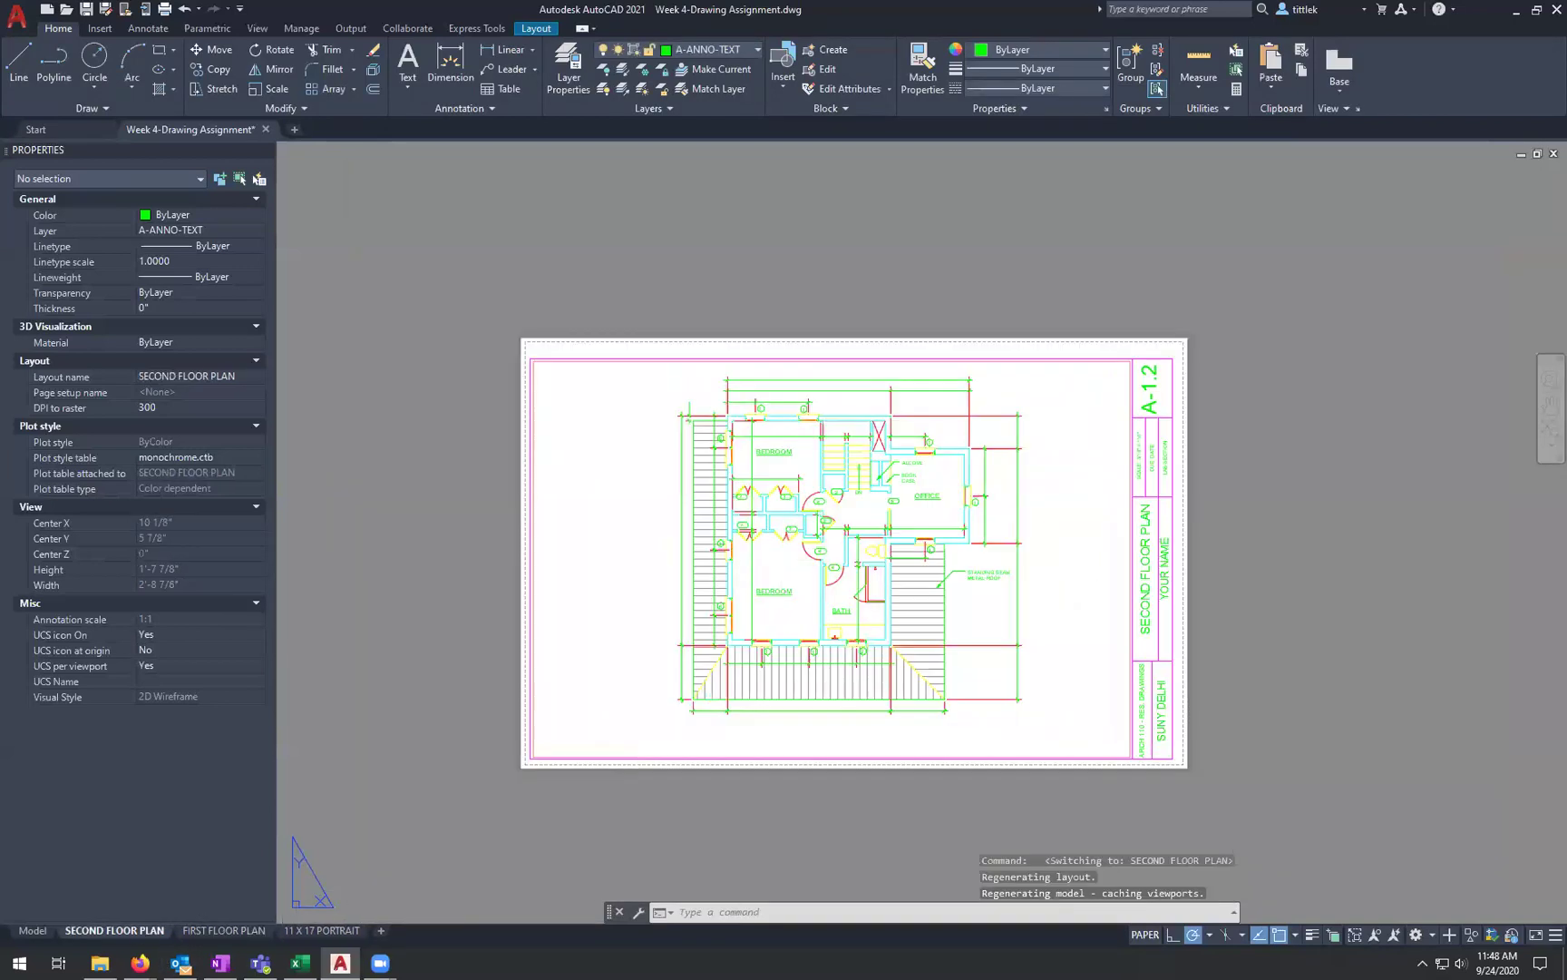
key(ctrl+p)
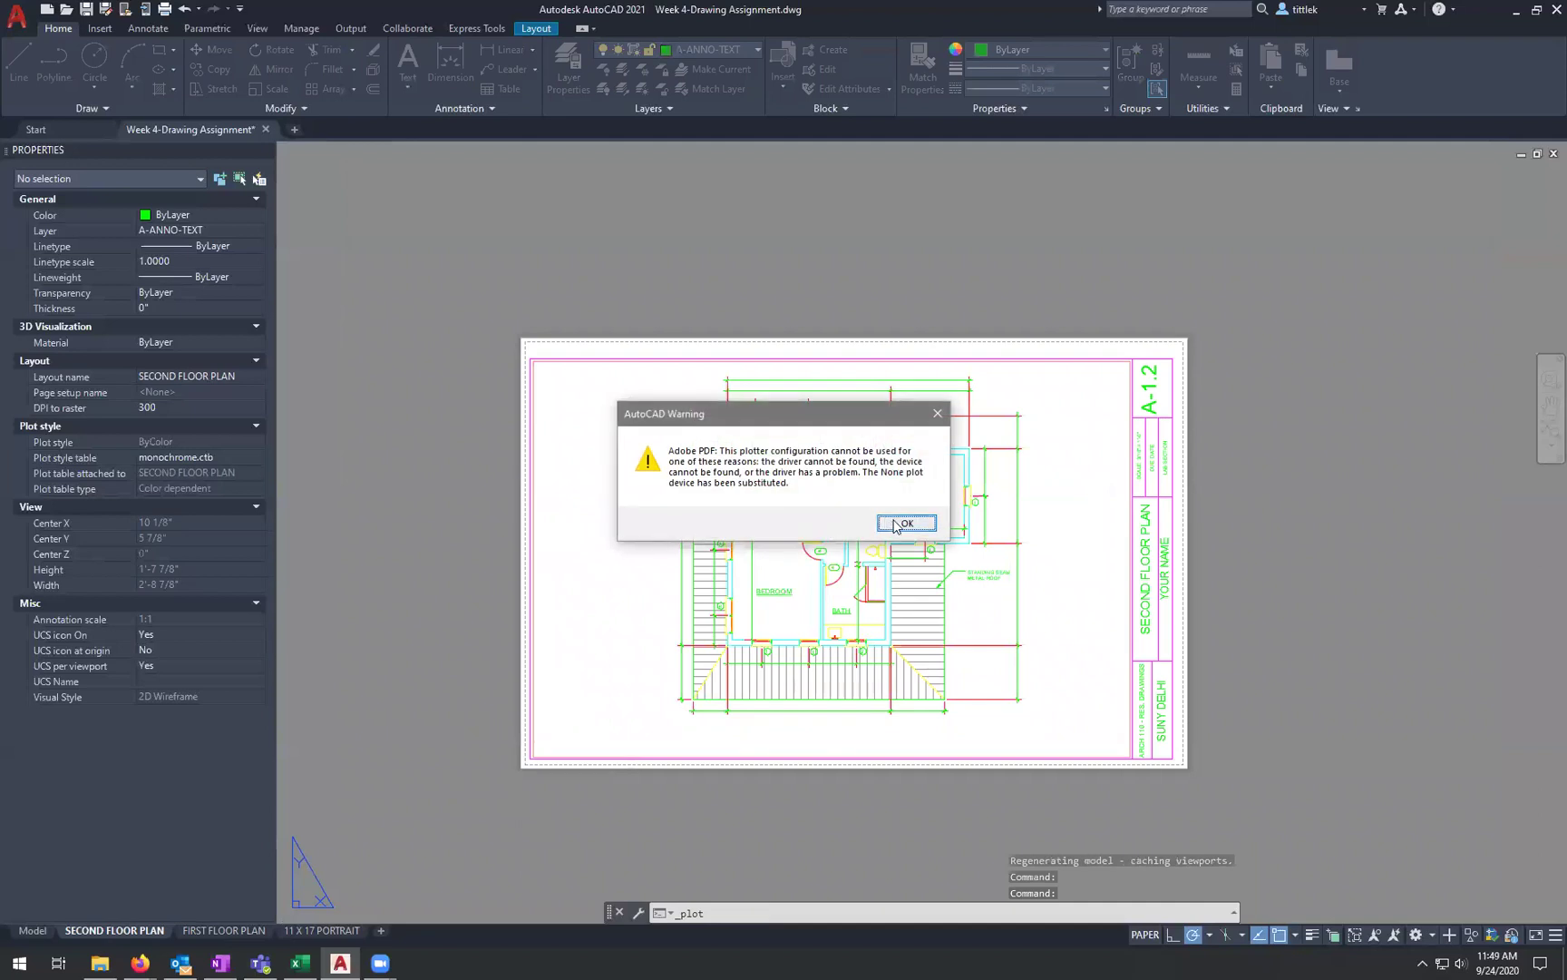
click(895, 523)
click(698, 360)
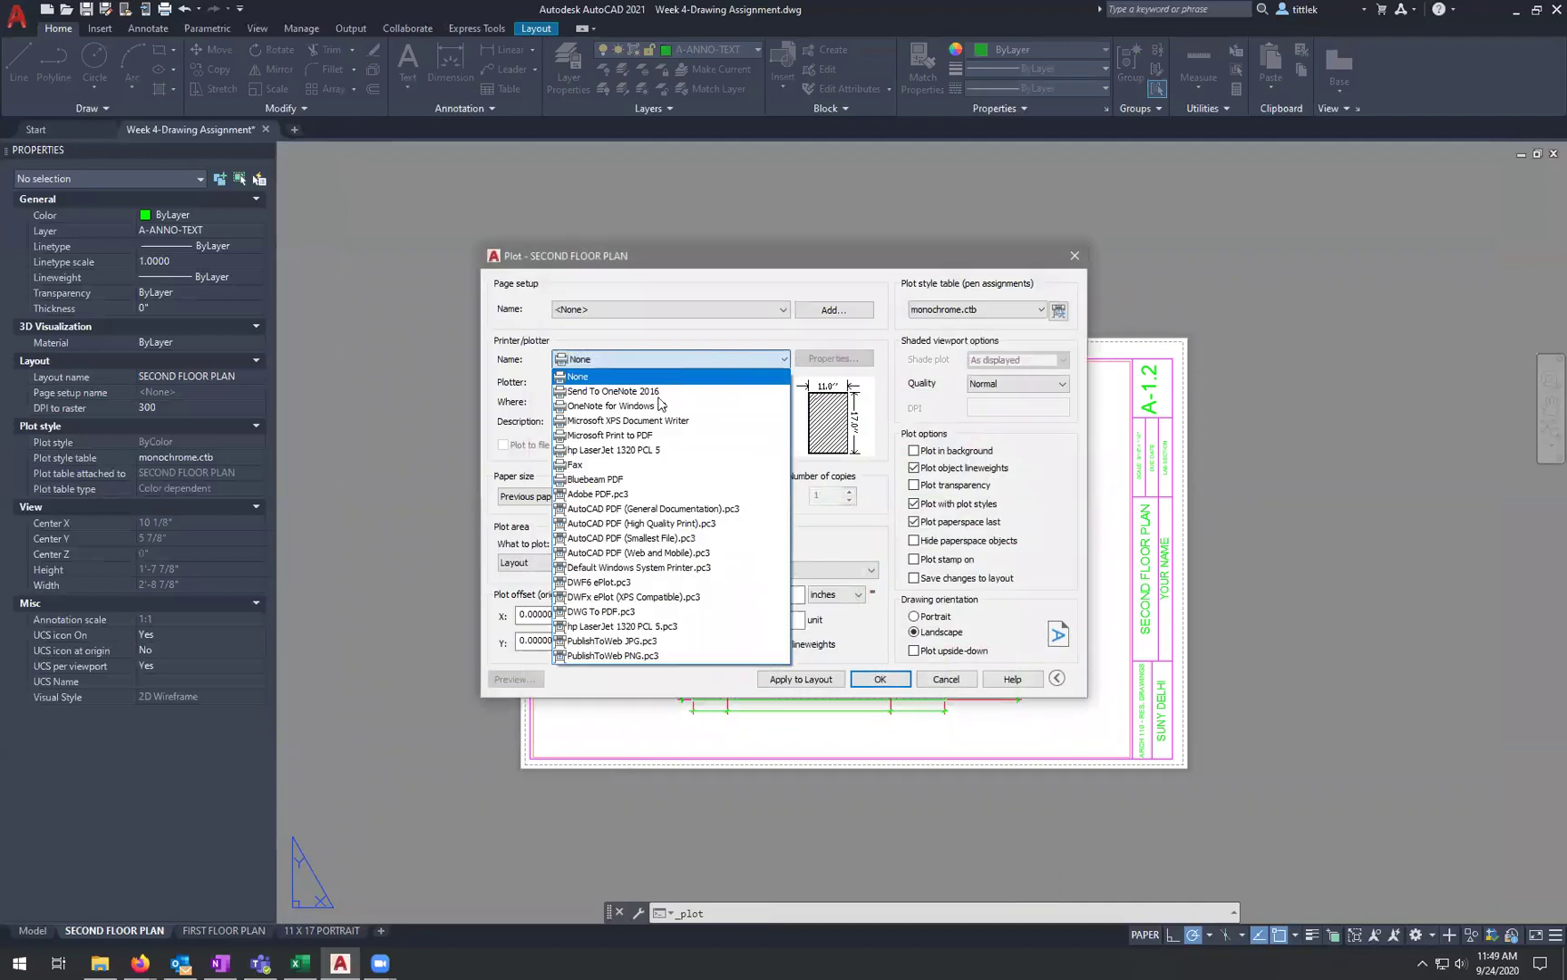
click(651, 508)
click(808, 681)
click(945, 680)
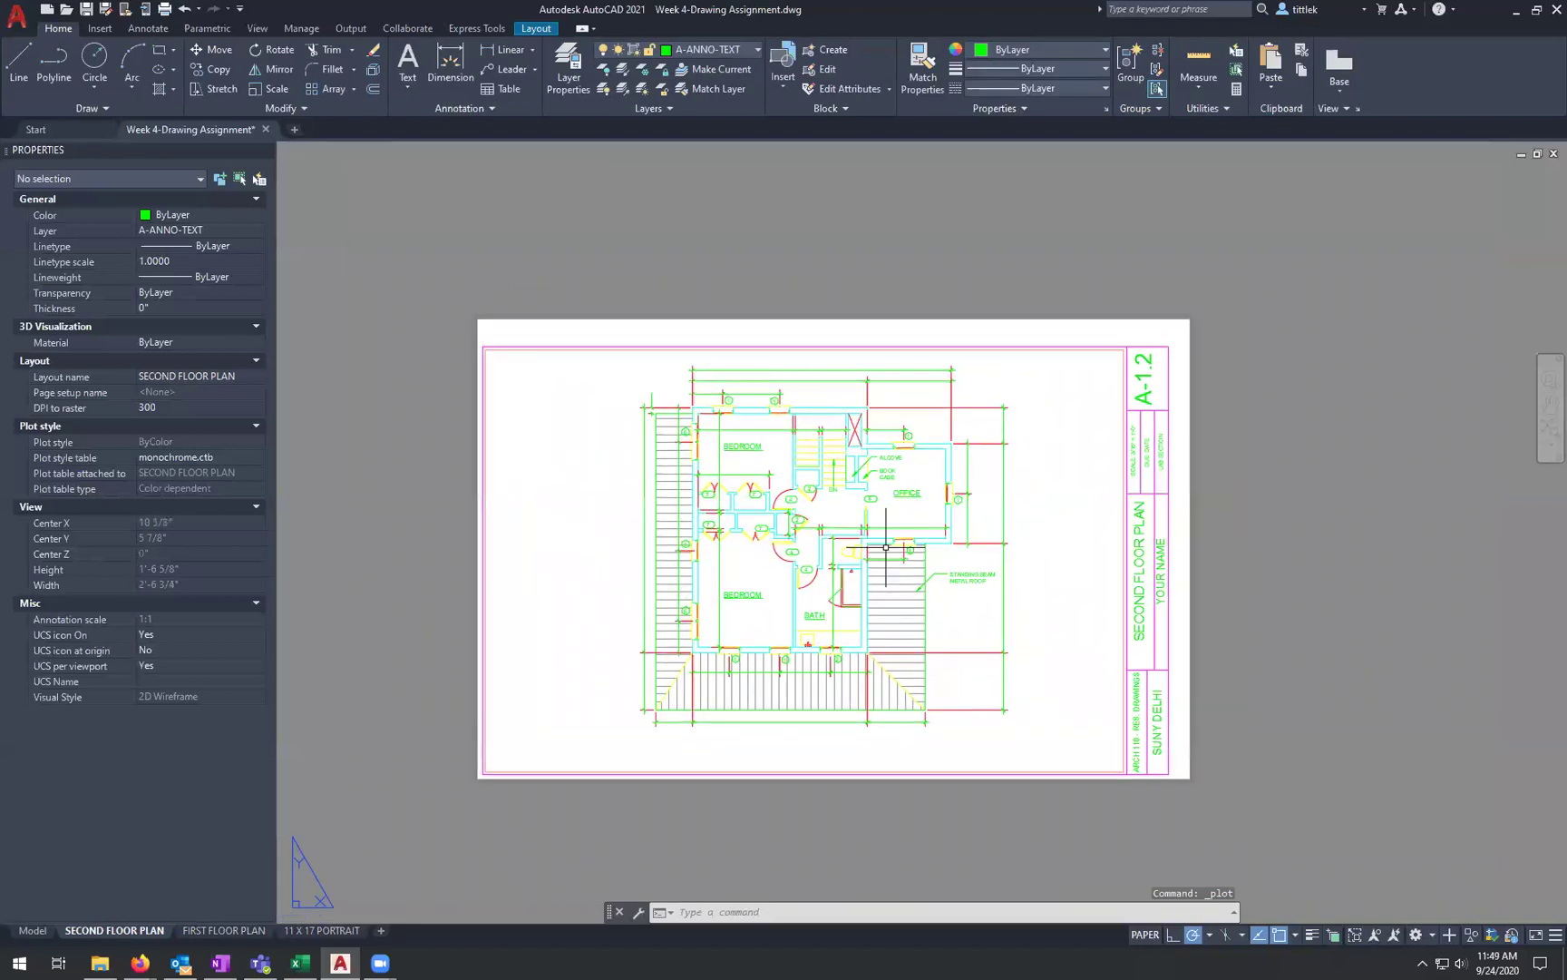
Step: Start the PUBLISH command and remove the Model and 11 X 17 PORTRAIT sheets from the publish list
scroll(843, 494, up, 2)
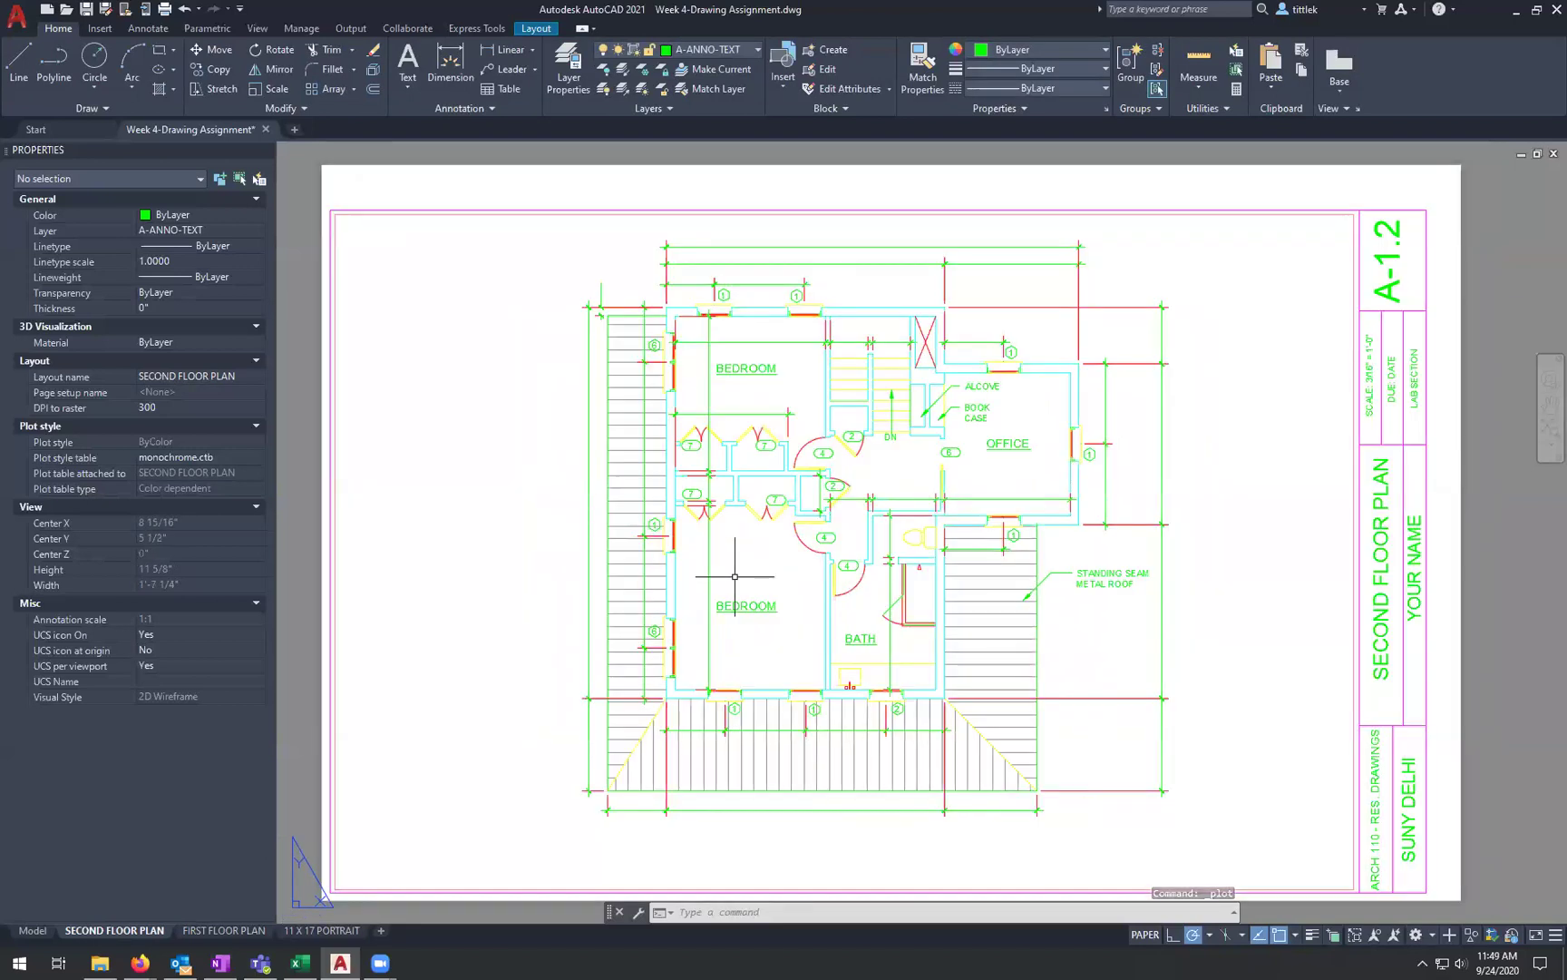
text(PUBLISH)
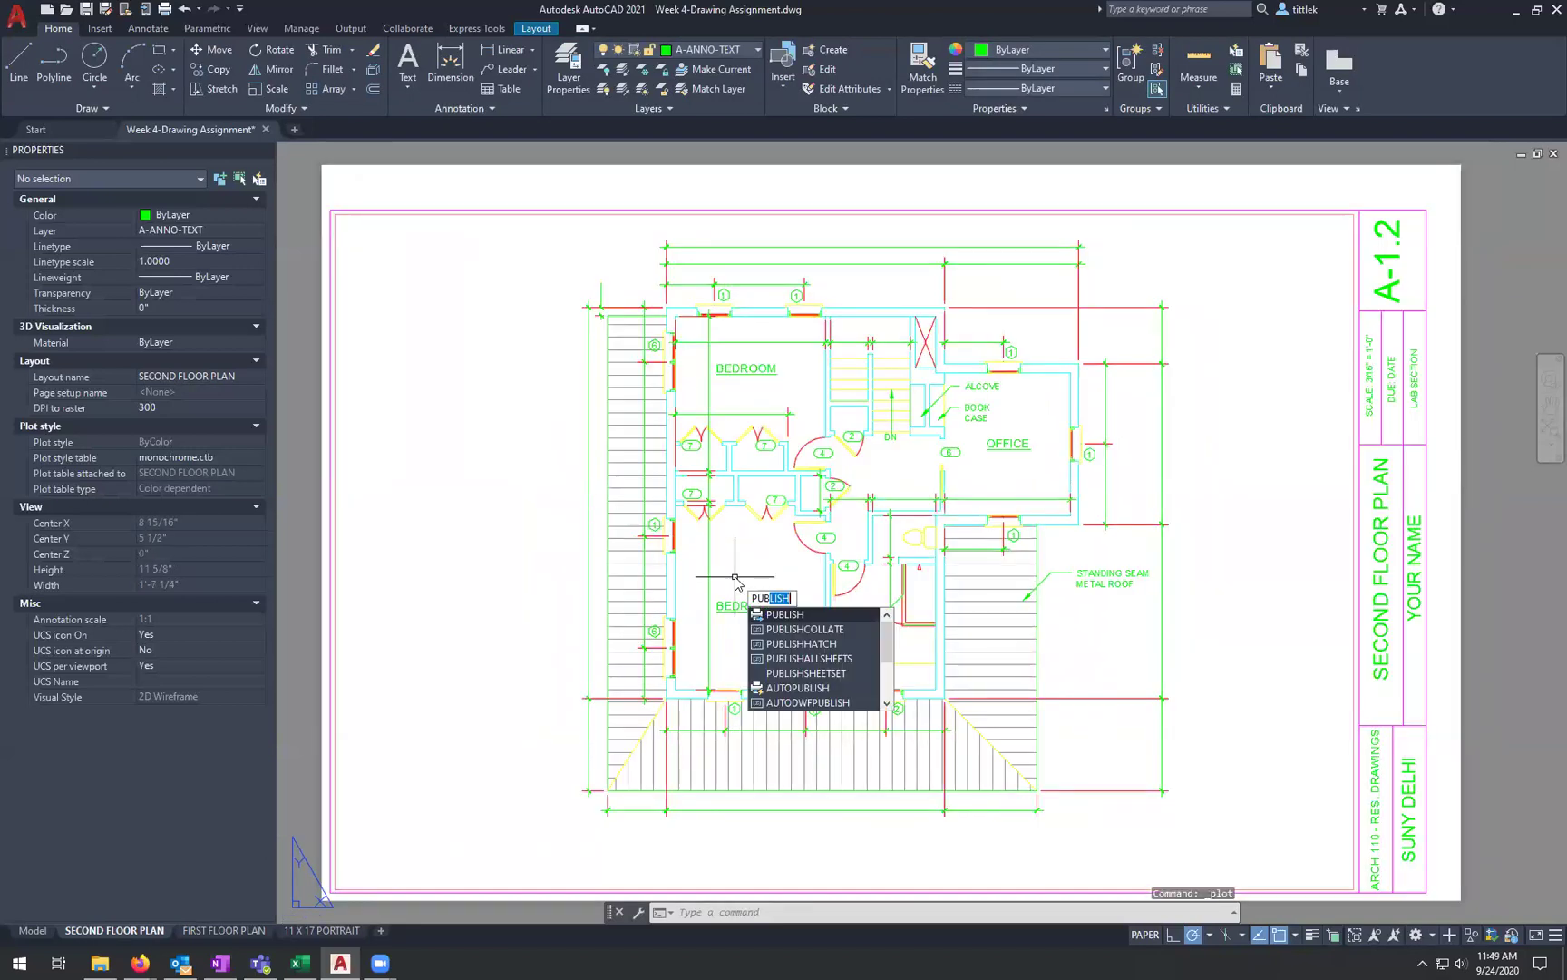
key(Return)
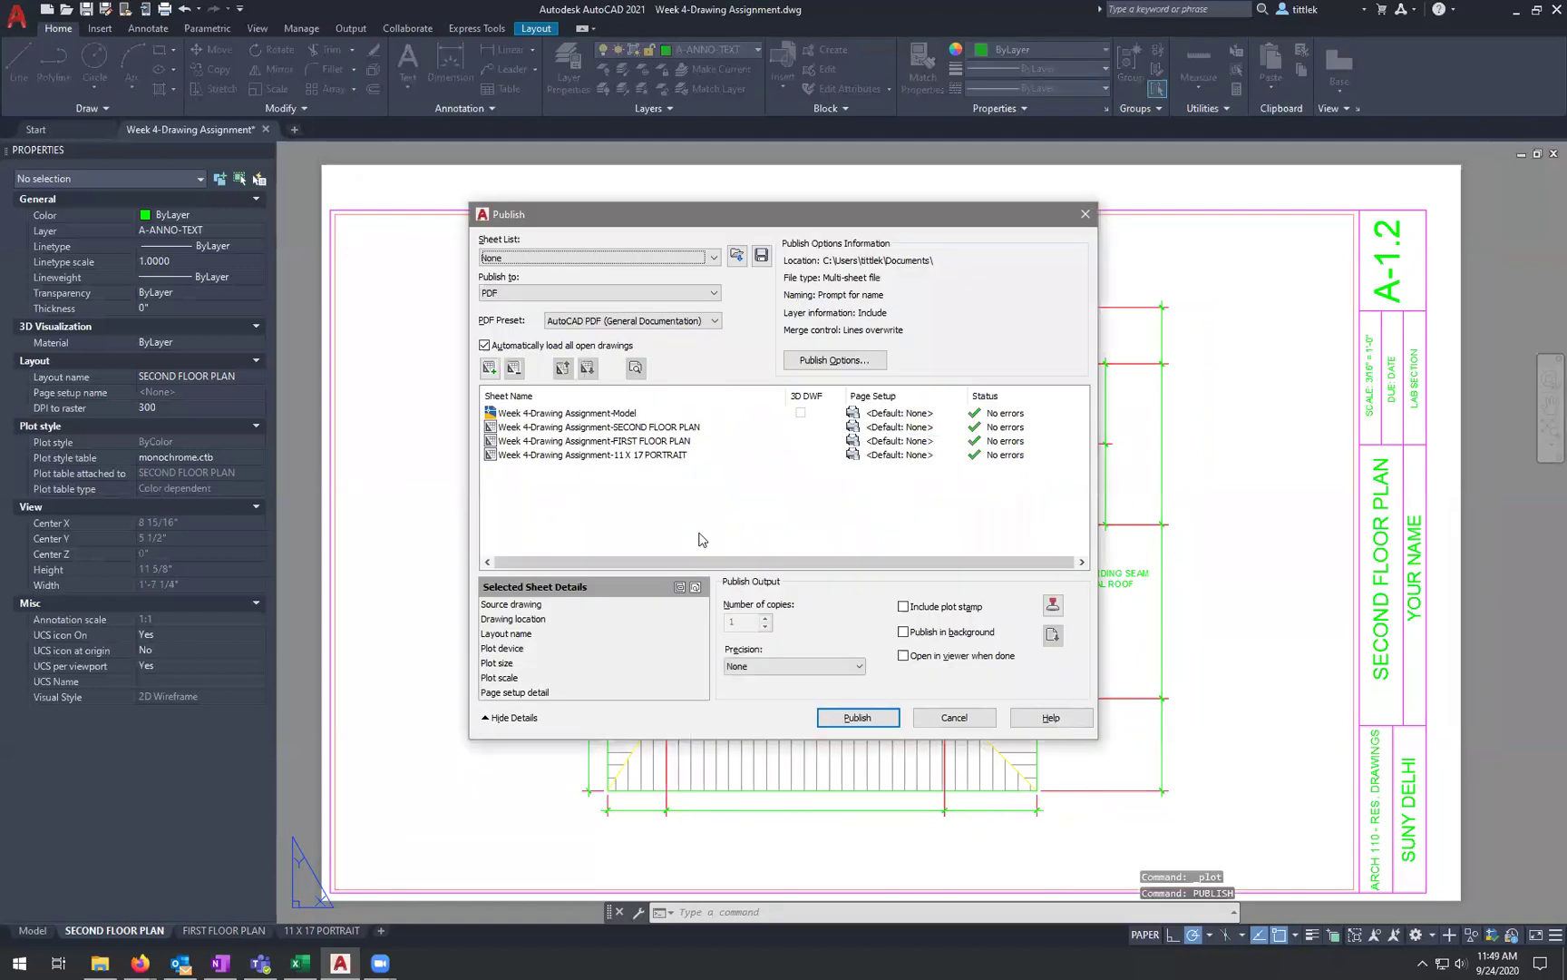
click(551, 414)
click(514, 367)
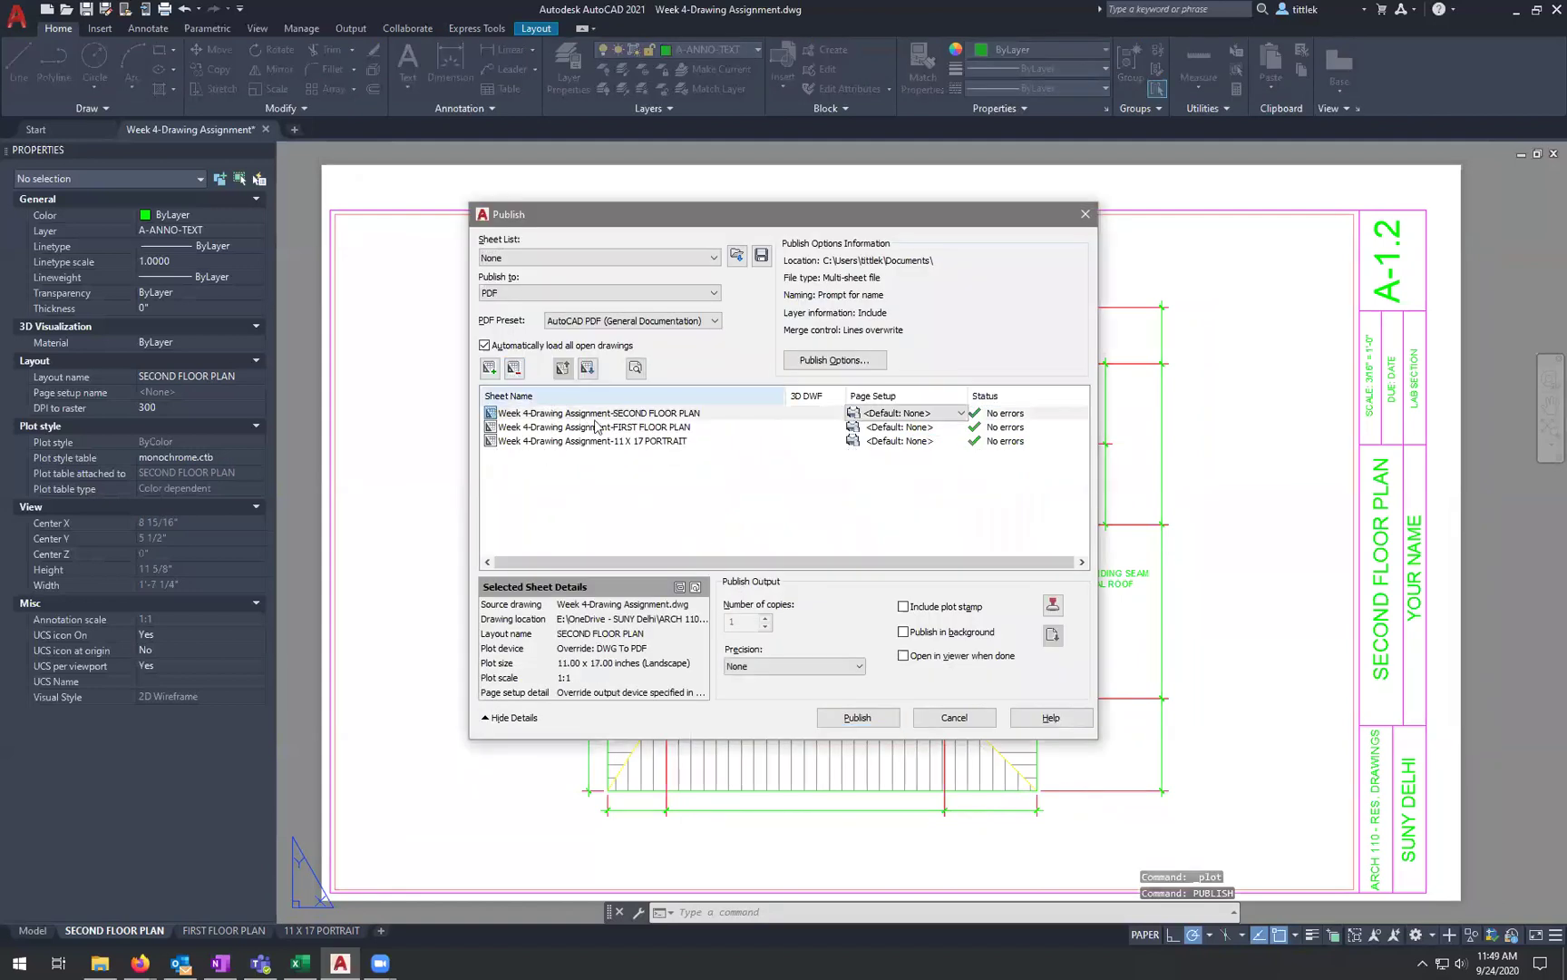
click(608, 442)
click(514, 368)
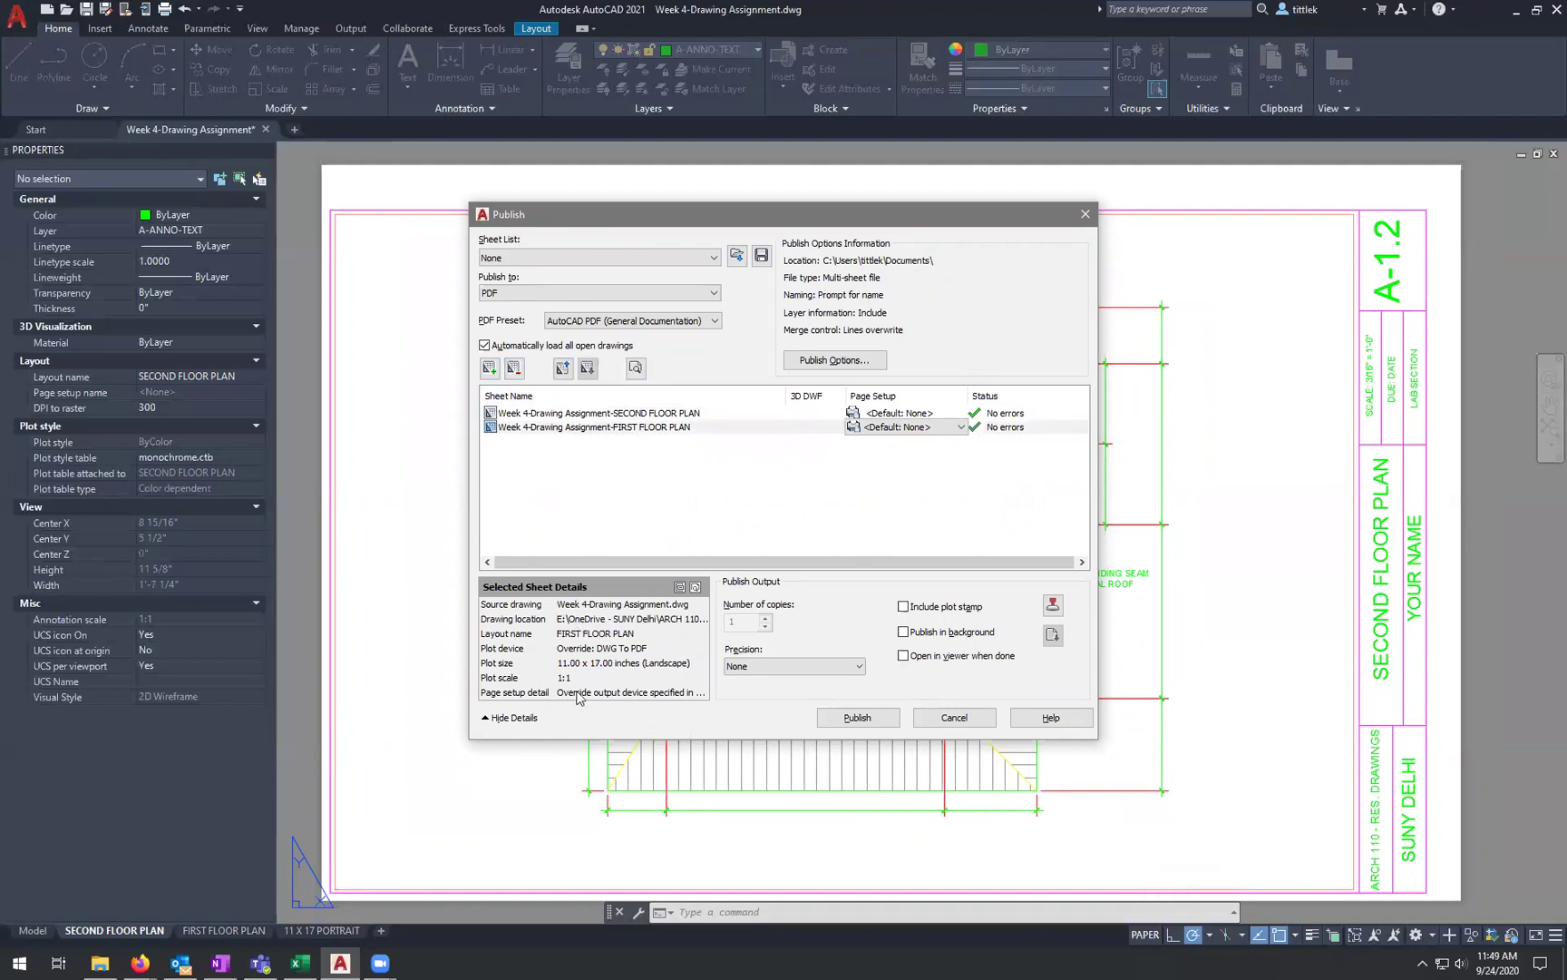
Step: Preview the SECOND FLOOR PLAN and FIRST FLOOR PLAN sheets as they will be published, and return to the publish setup
click(574, 416)
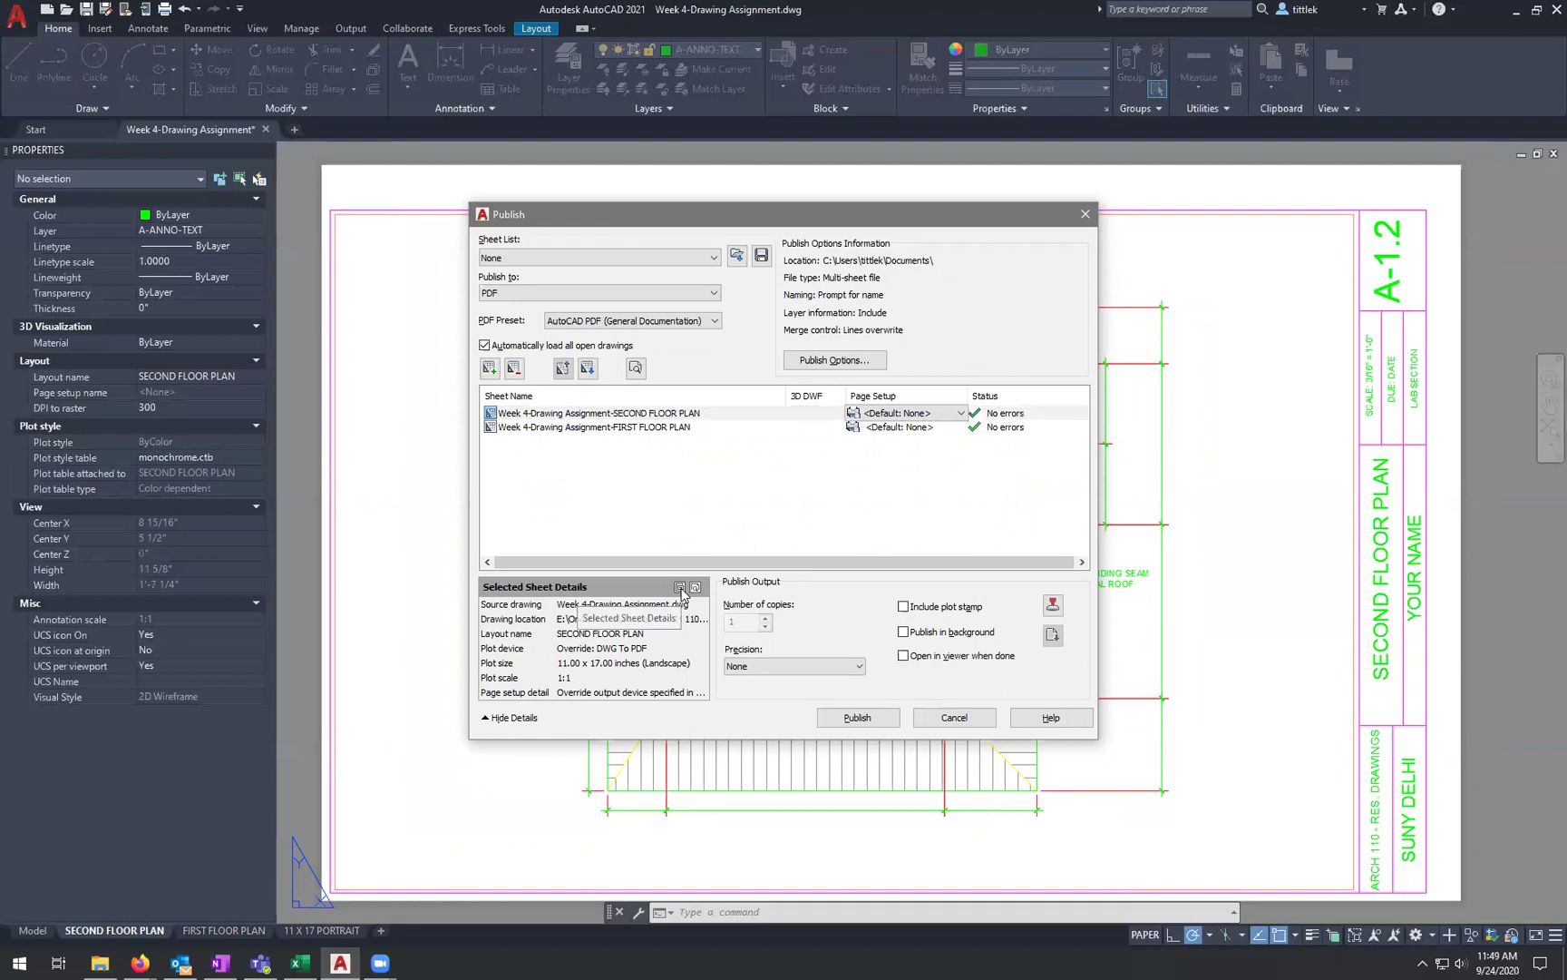
click(696, 588)
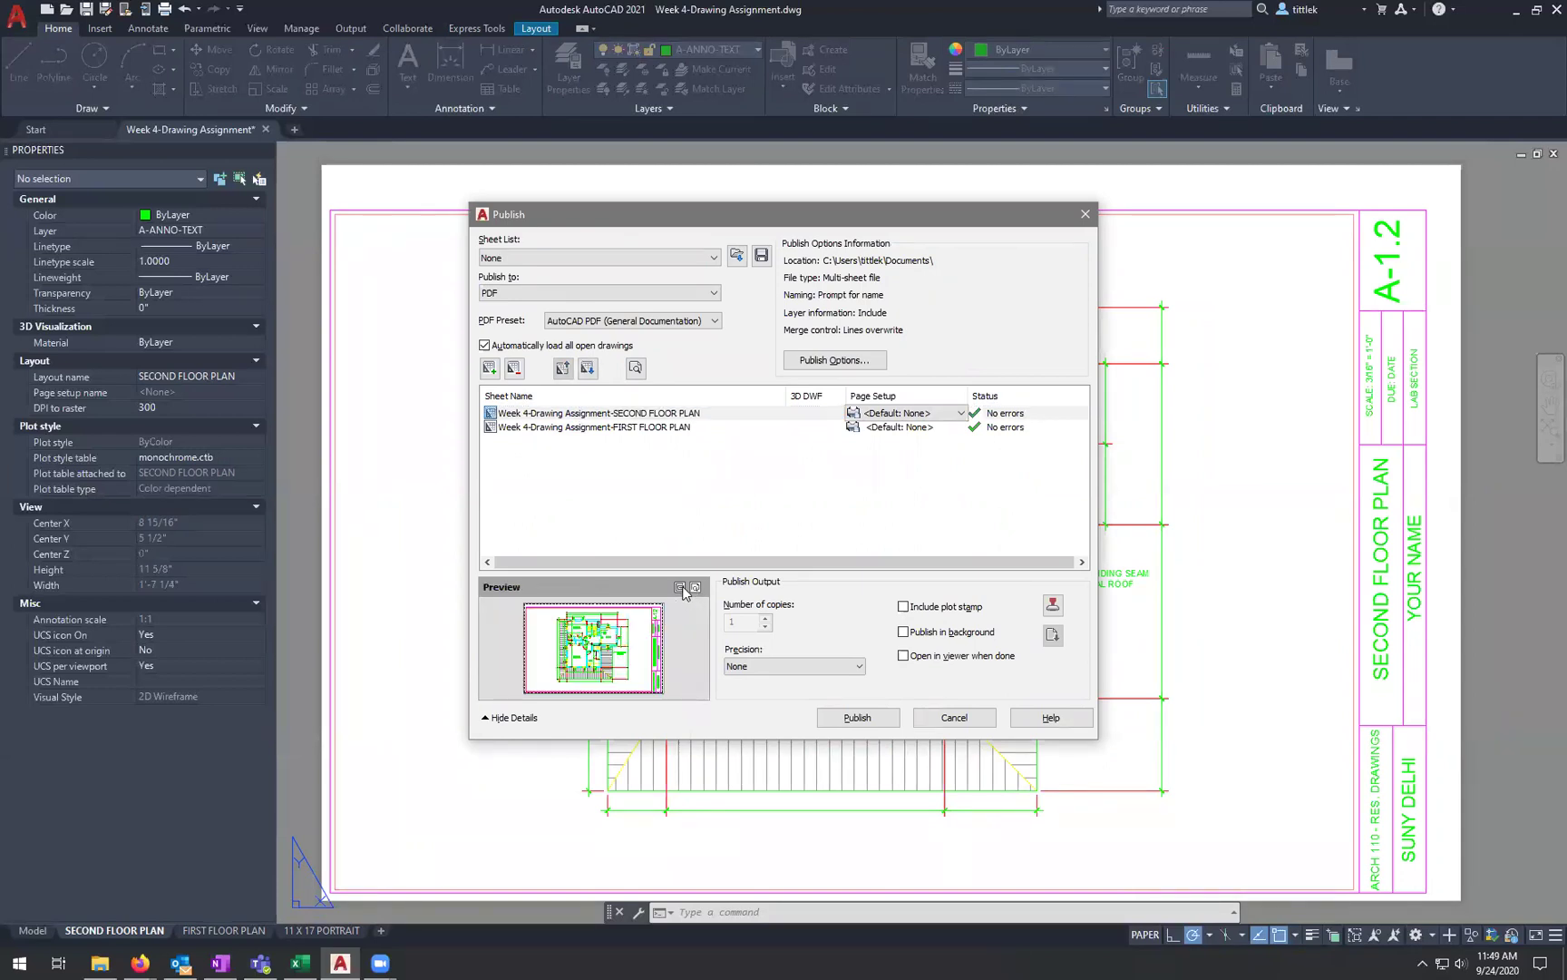
click(696, 587)
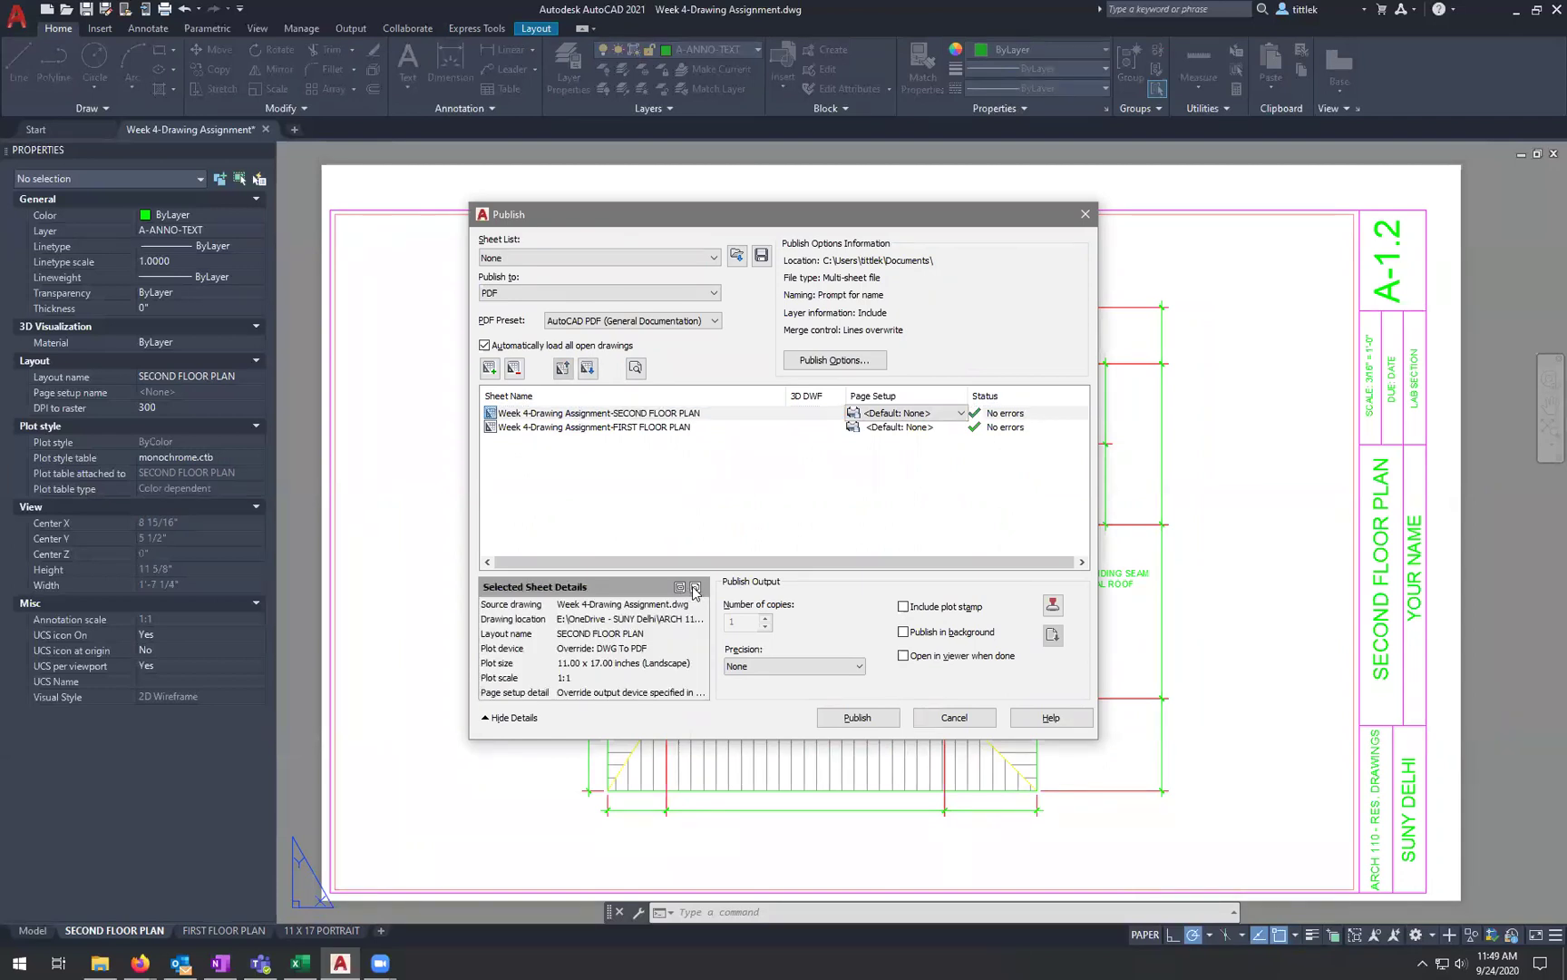
click(635, 368)
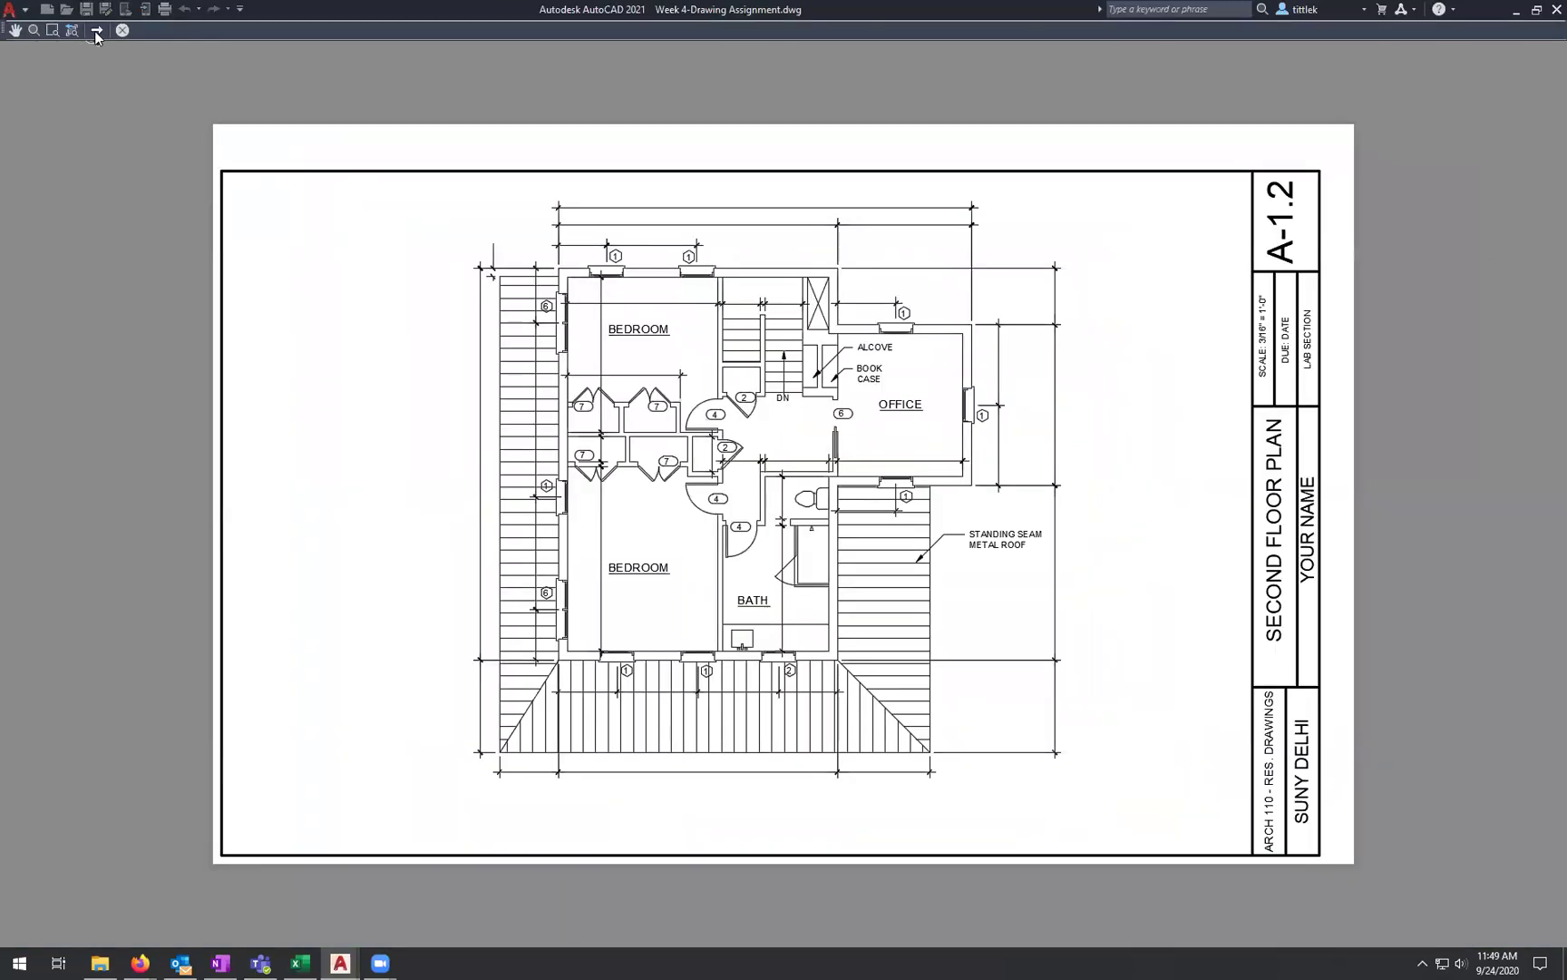
click(96, 32)
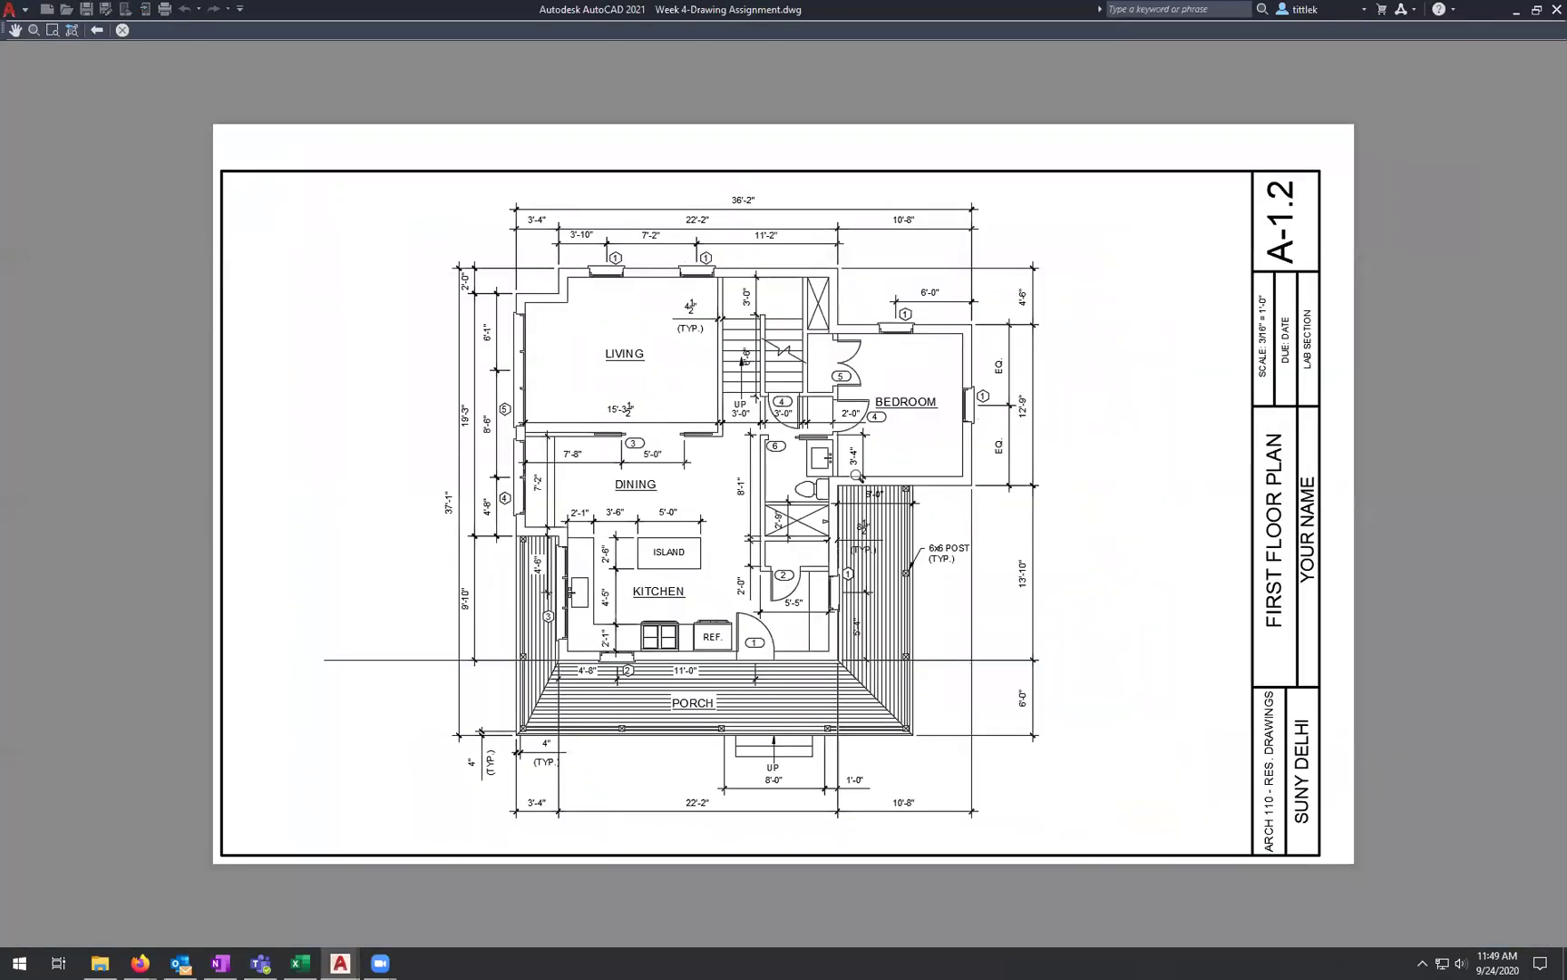
click(124, 31)
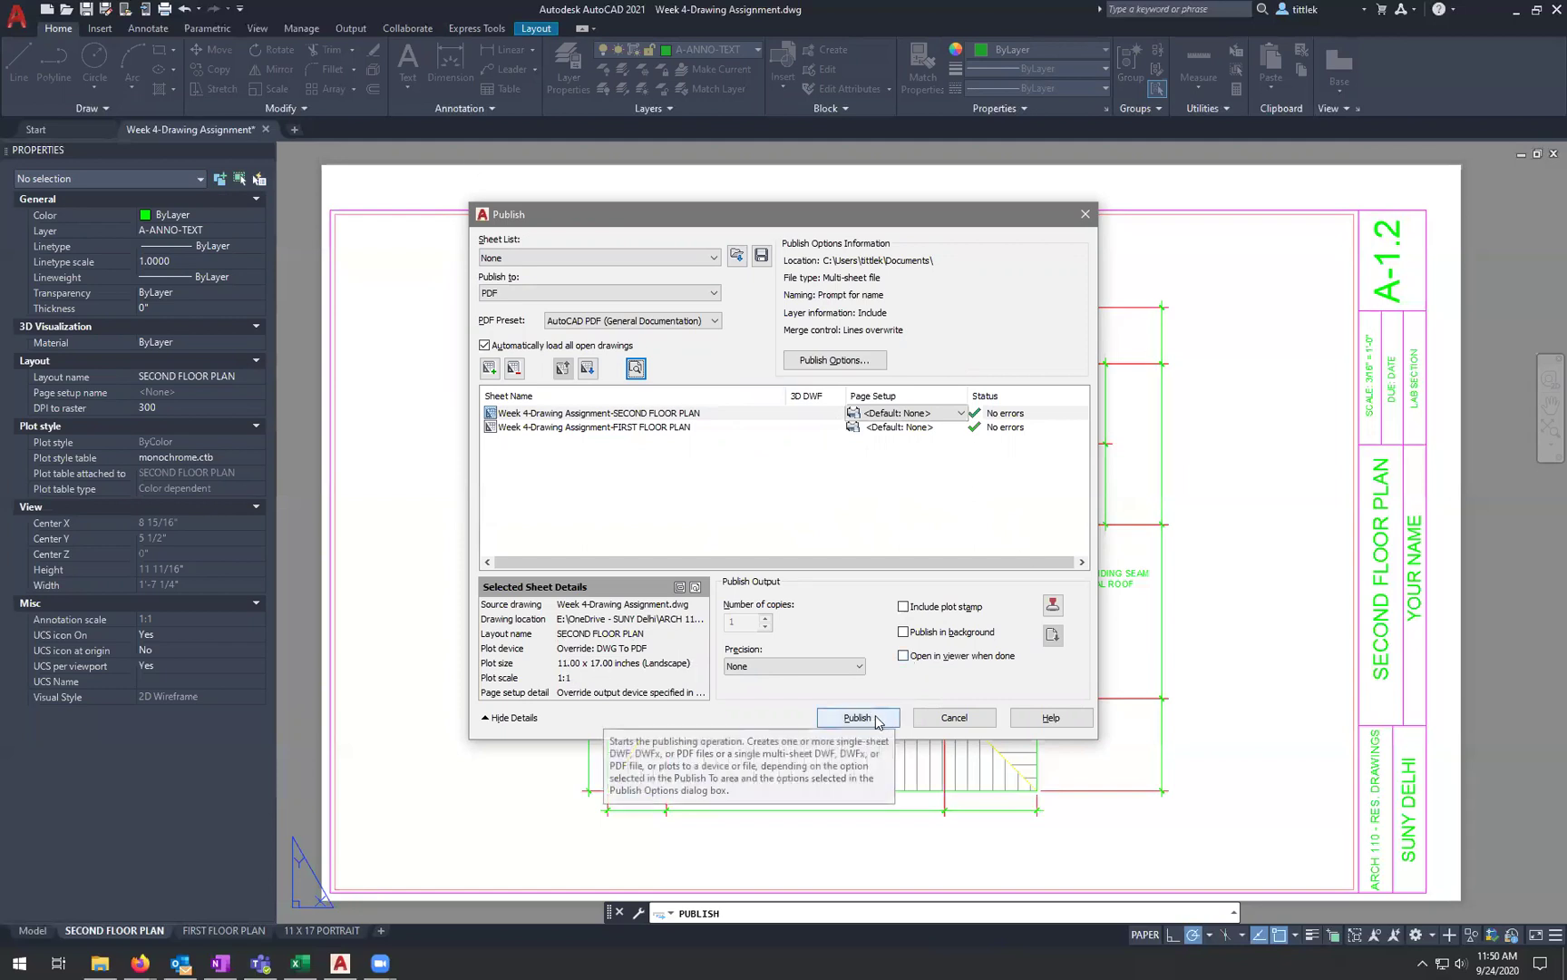
Step: Publish the two sheets and choose ARCH 110 > 02 Labs > Module 2-Floor Plans on OneDrive - SUNY Delhi as the PDF's folder
click(857, 717)
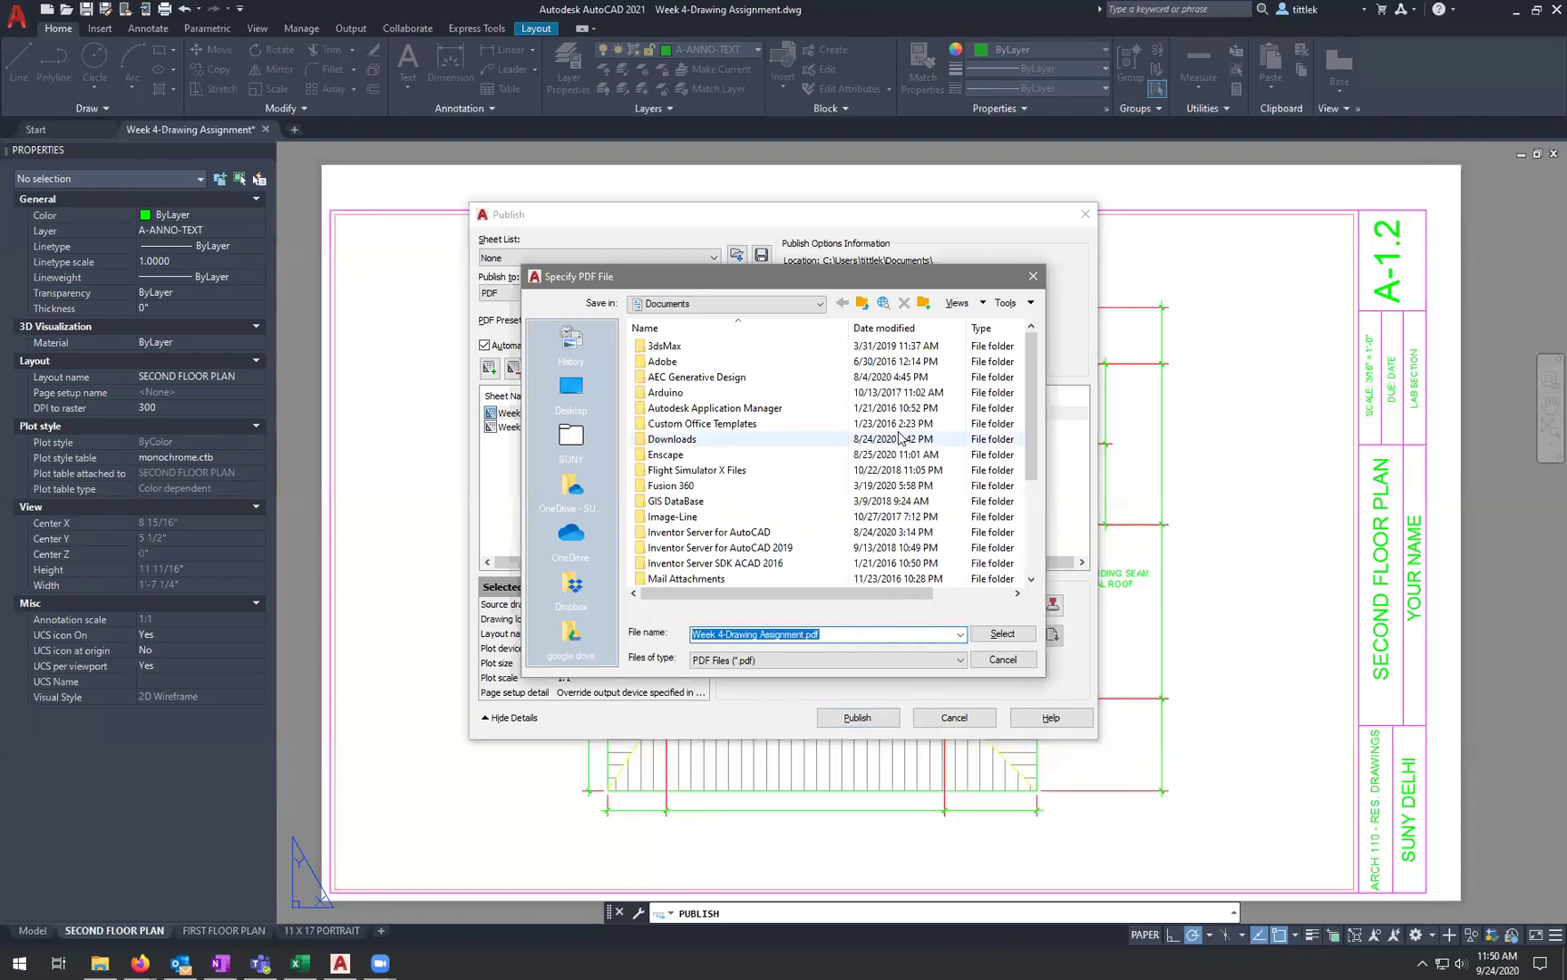
click(579, 505)
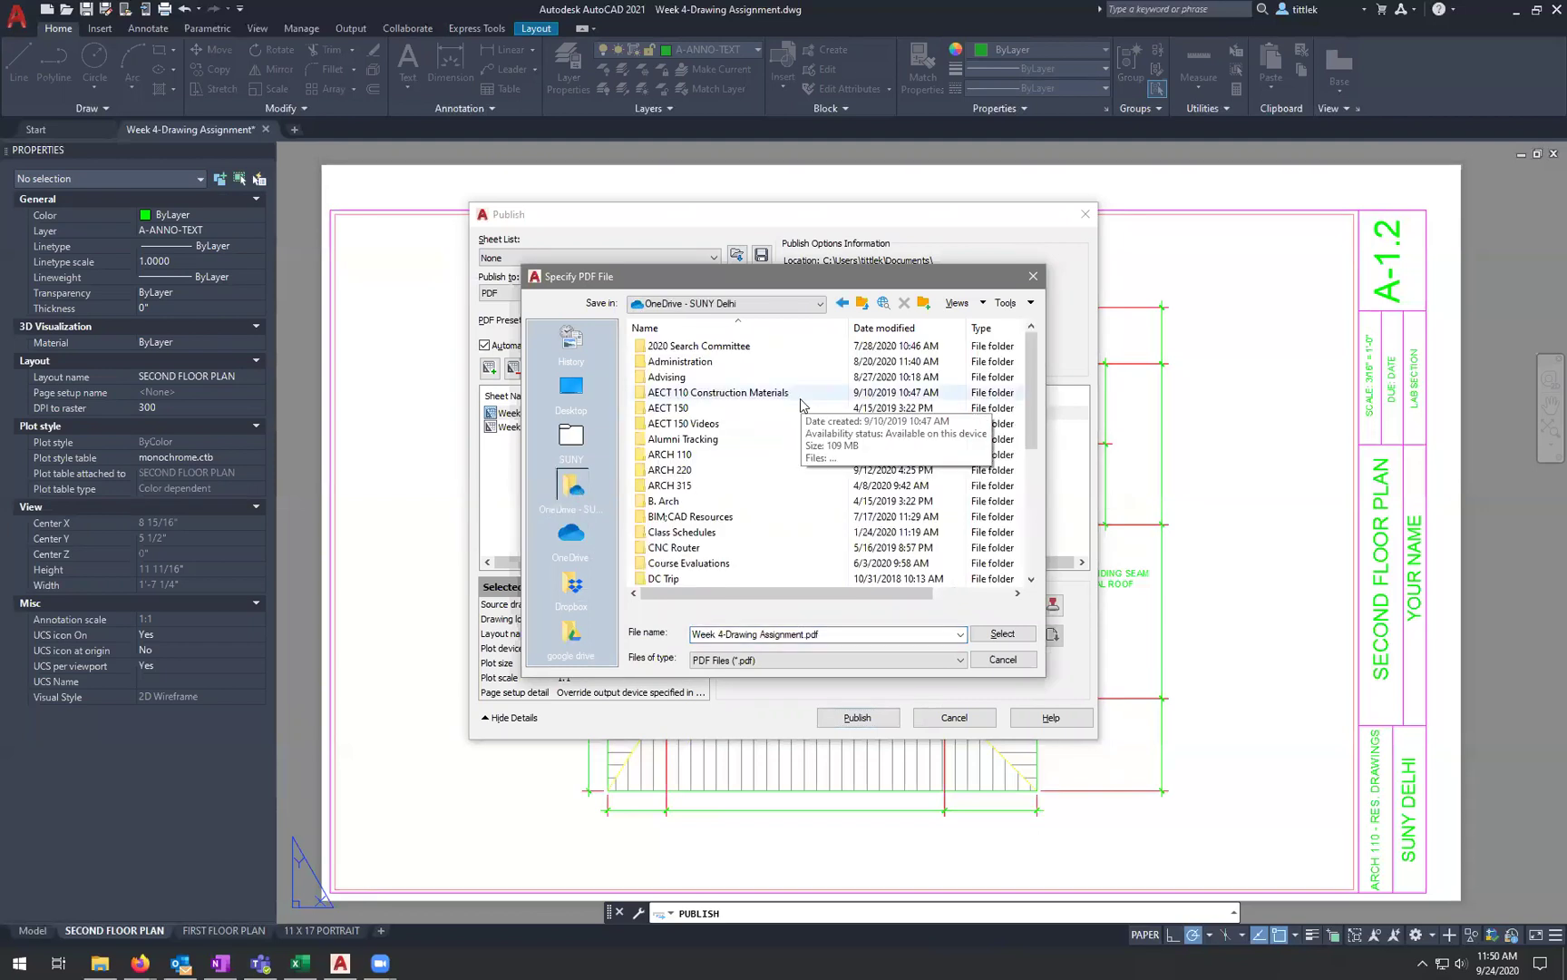
double_click(680, 457)
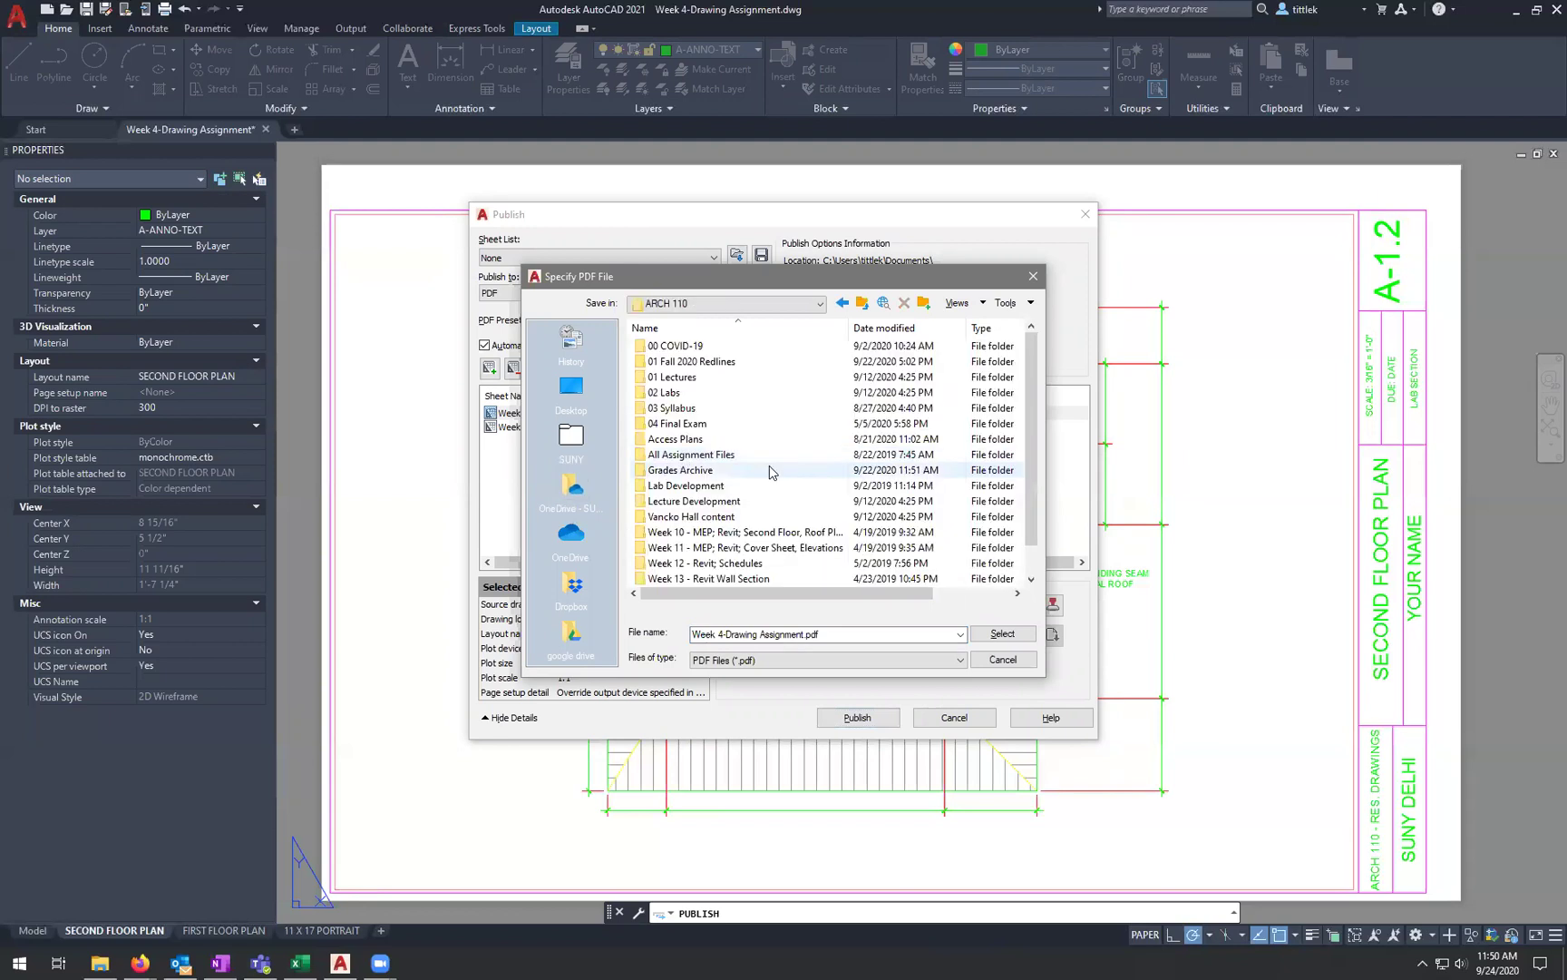
double_click(677, 395)
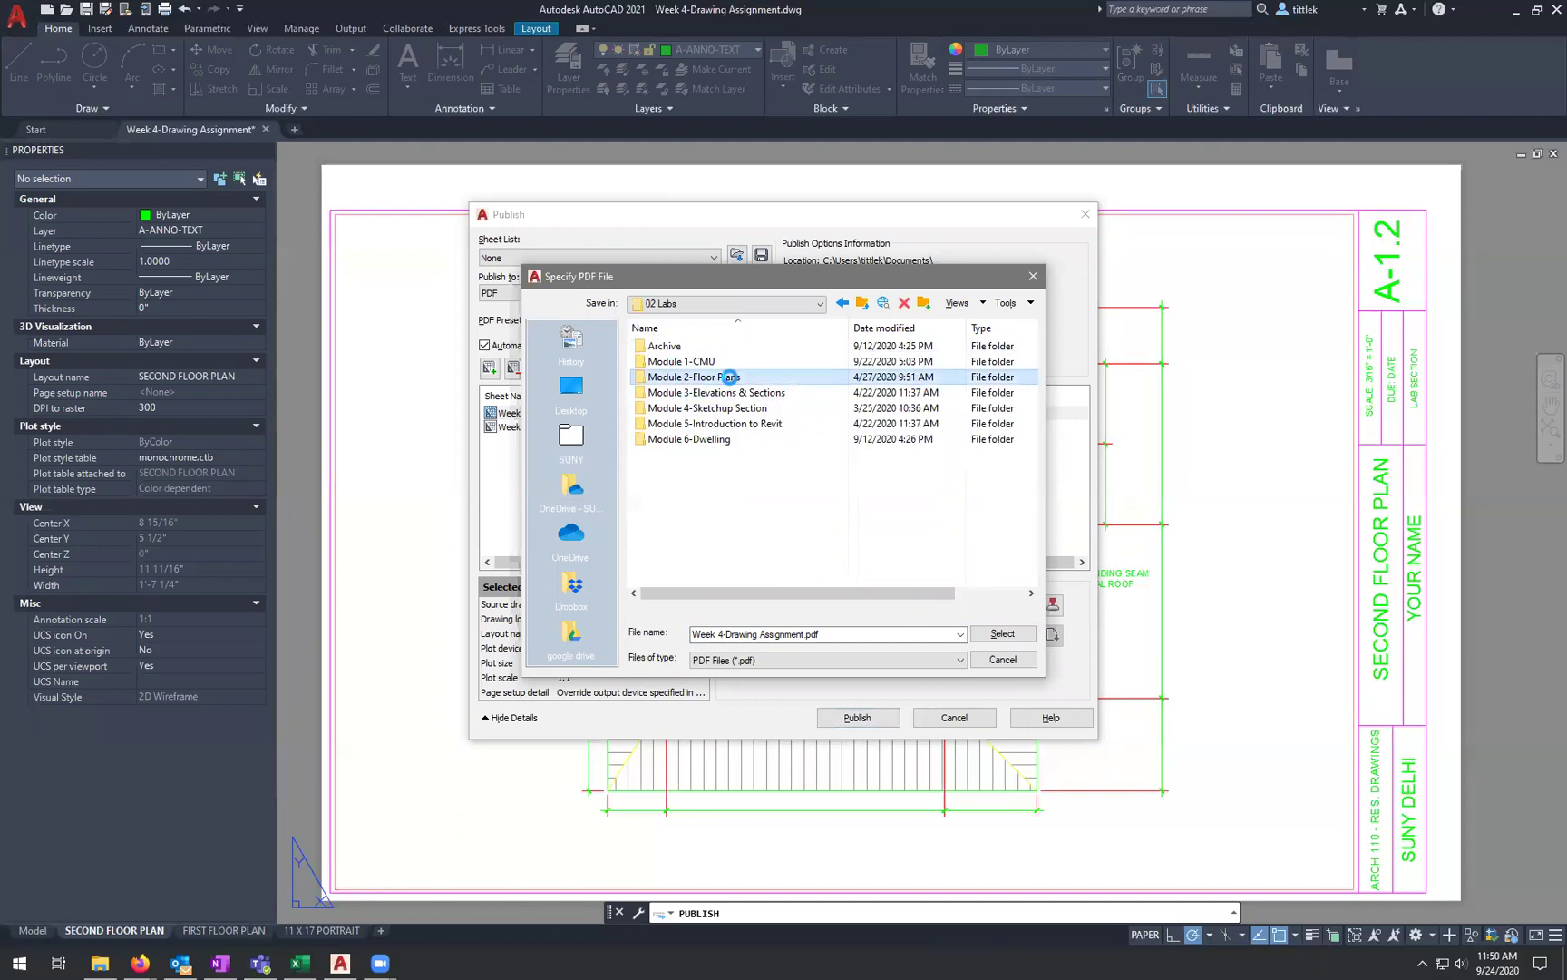
double_click(732, 377)
Step: Name the PDF with the author's full name followed by "Module 2-Second Floor Plan" and publish without saving the sheet list
click(857, 634)
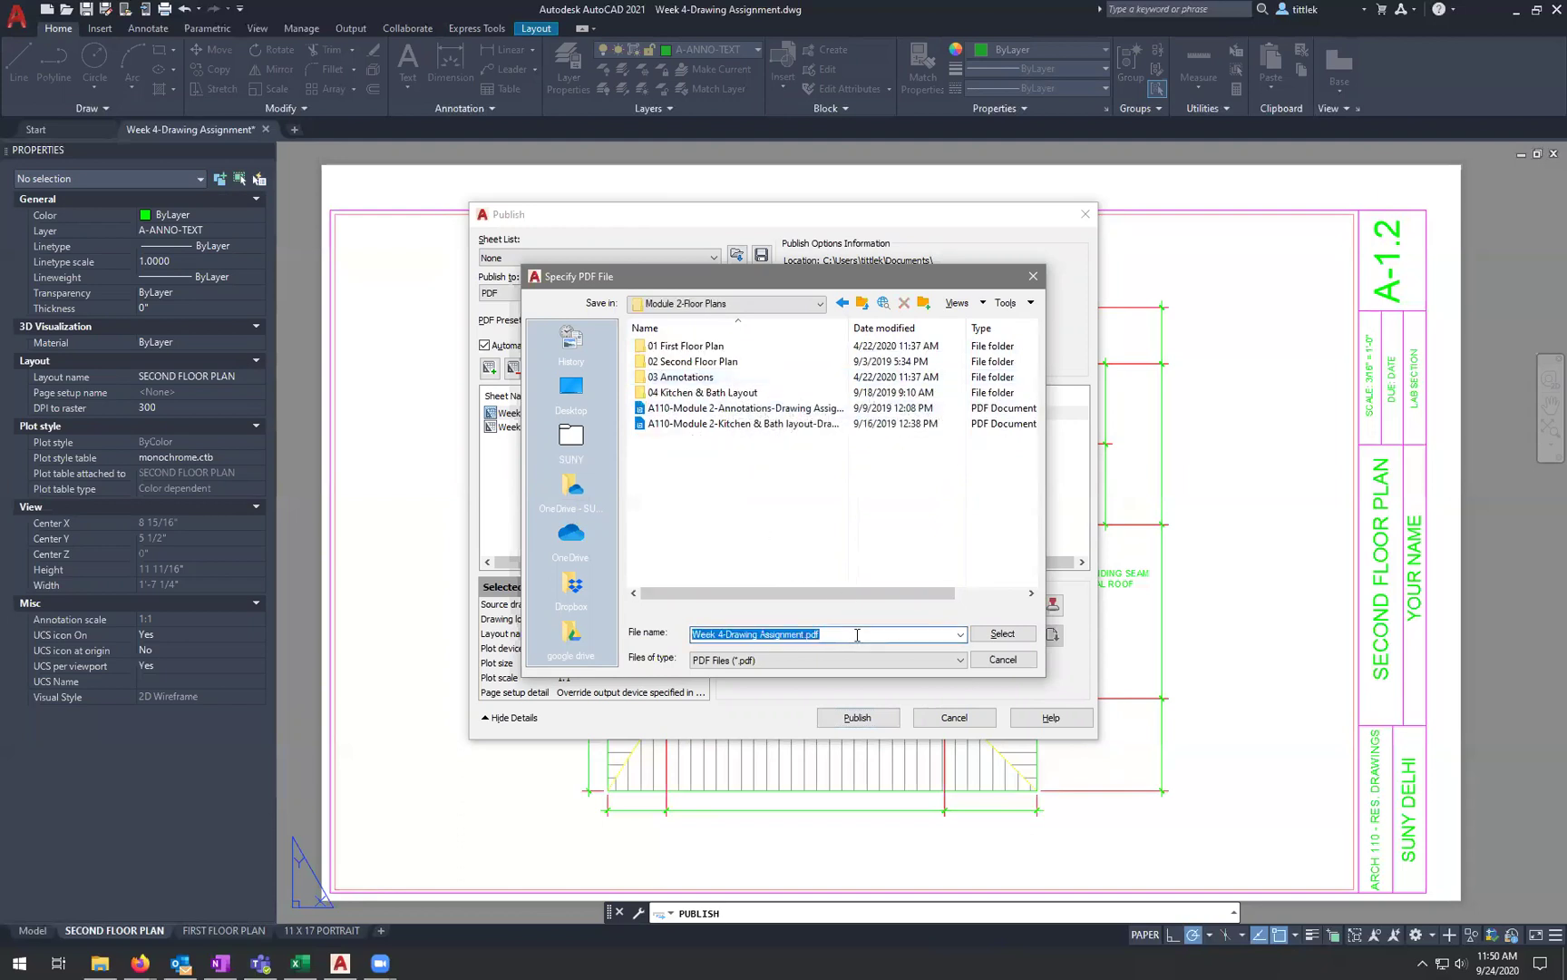
text(t)
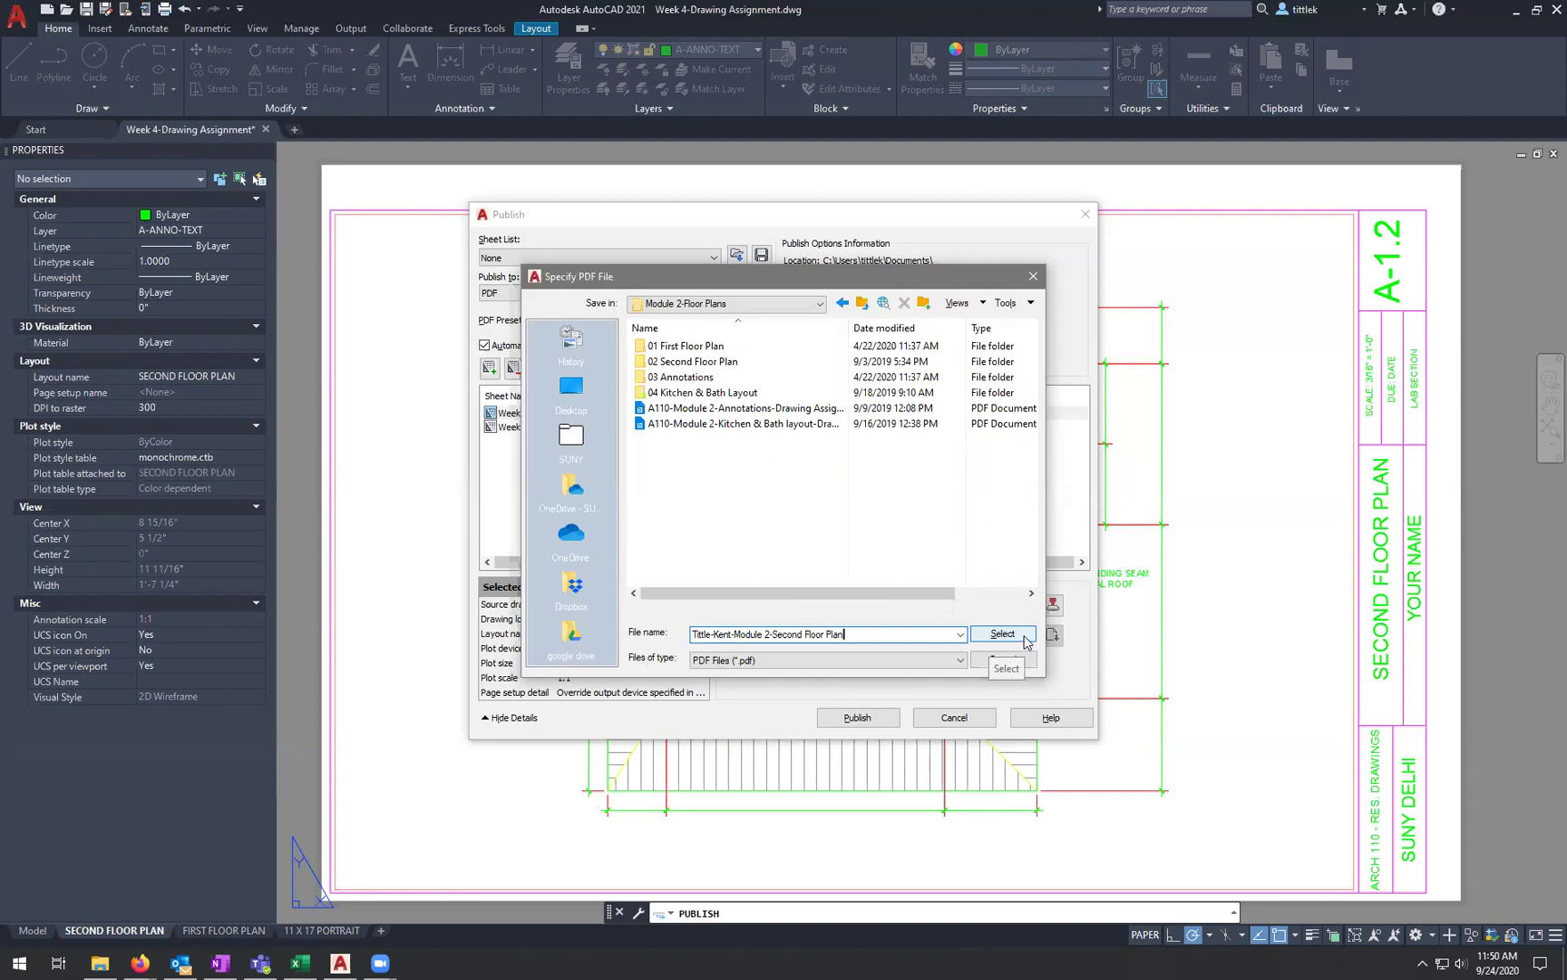
click(1026, 637)
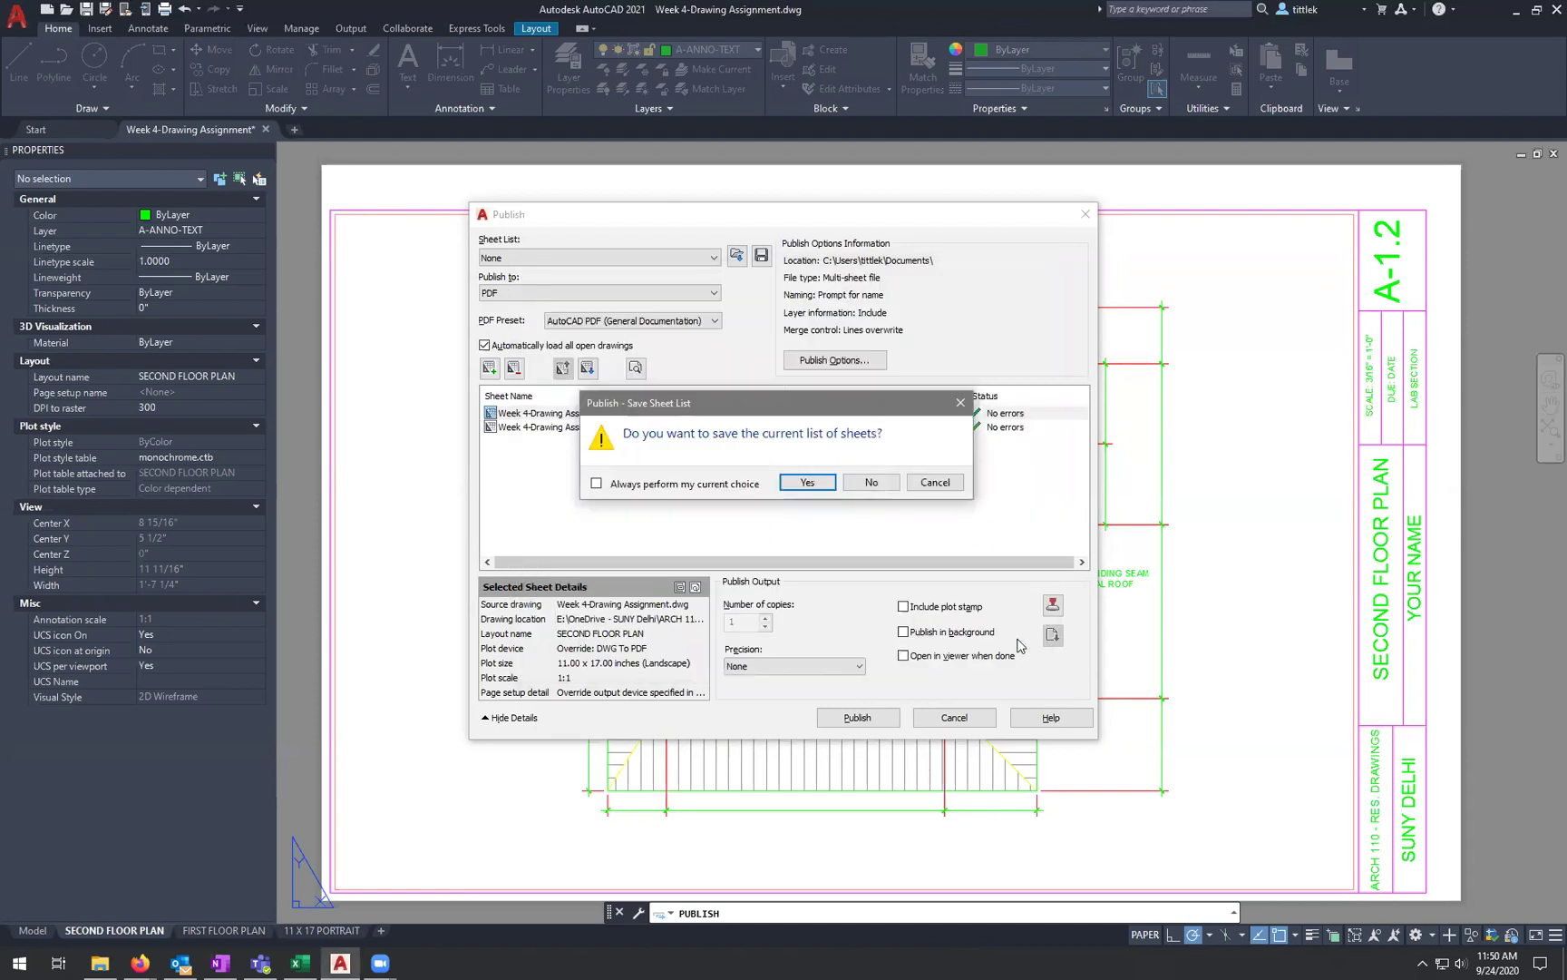
click(888, 489)
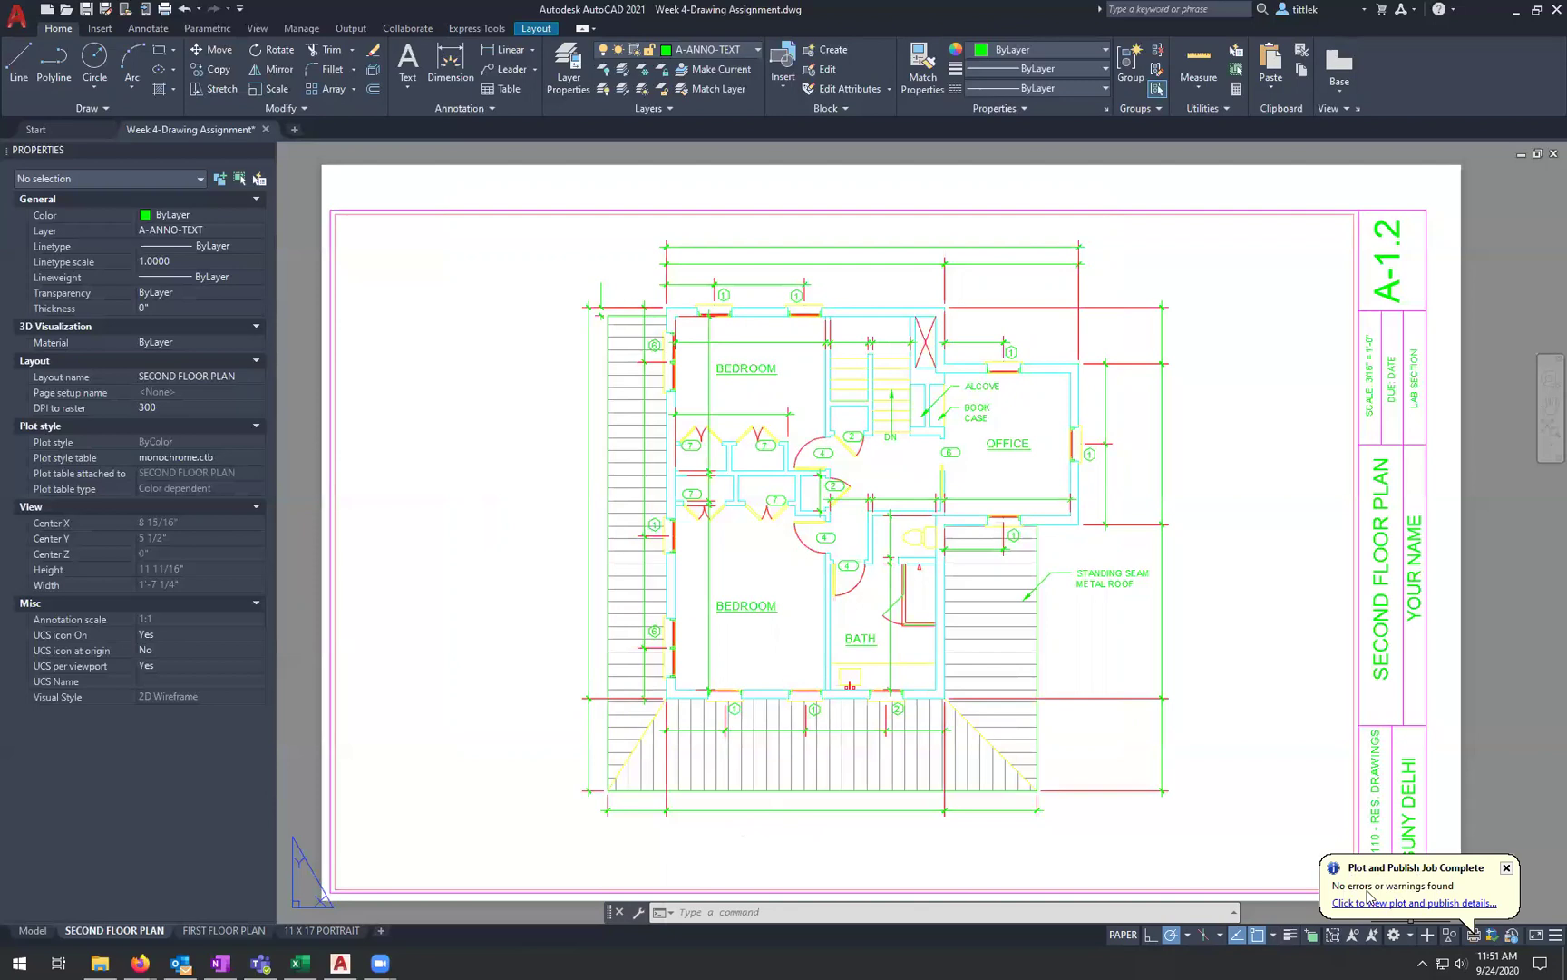
Step: Browse in File Explorer to ARCH 110 > 02 Labs > Module 2-Floor Plans and open the published Module 2-Second Floor Plan PDF
click(102, 963)
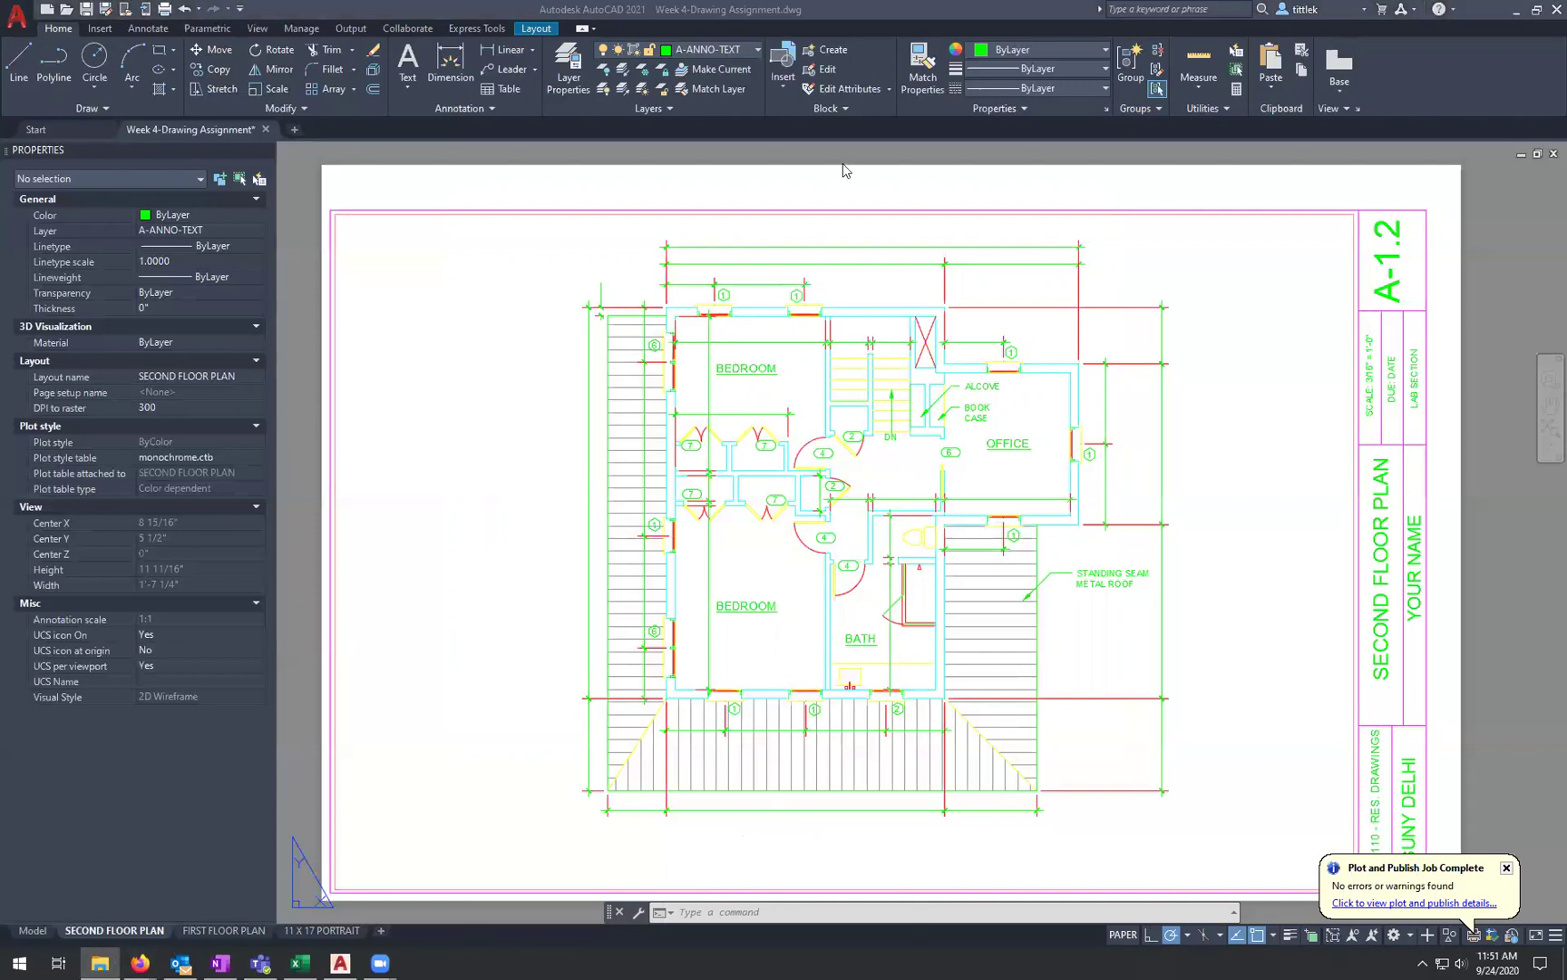
double_click(727, 354)
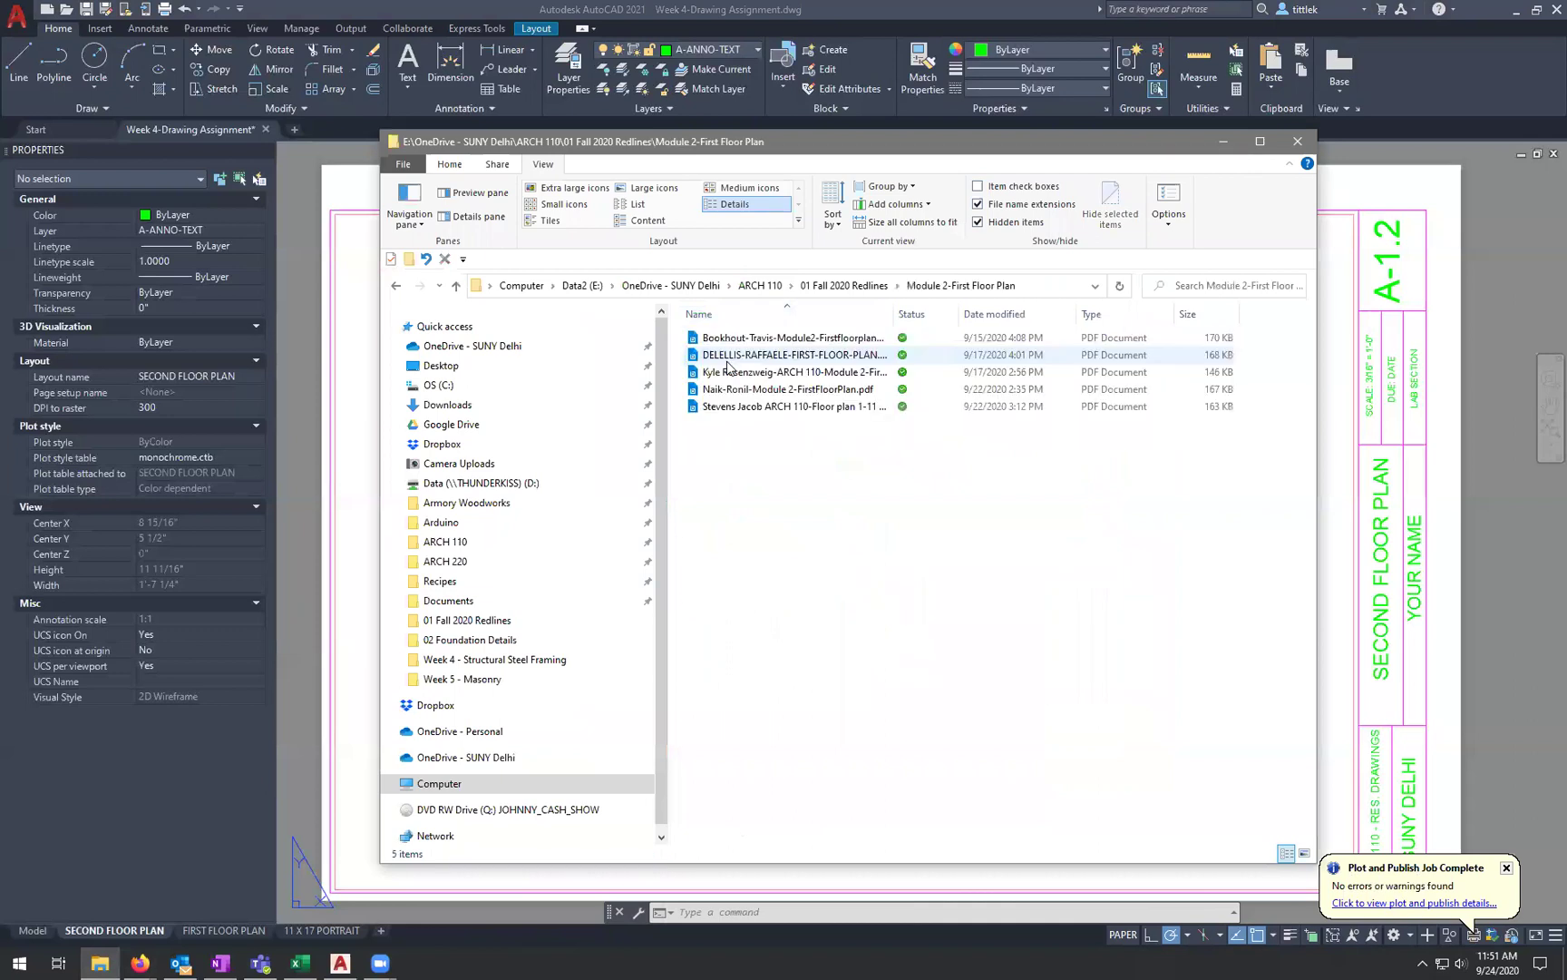
click(760, 285)
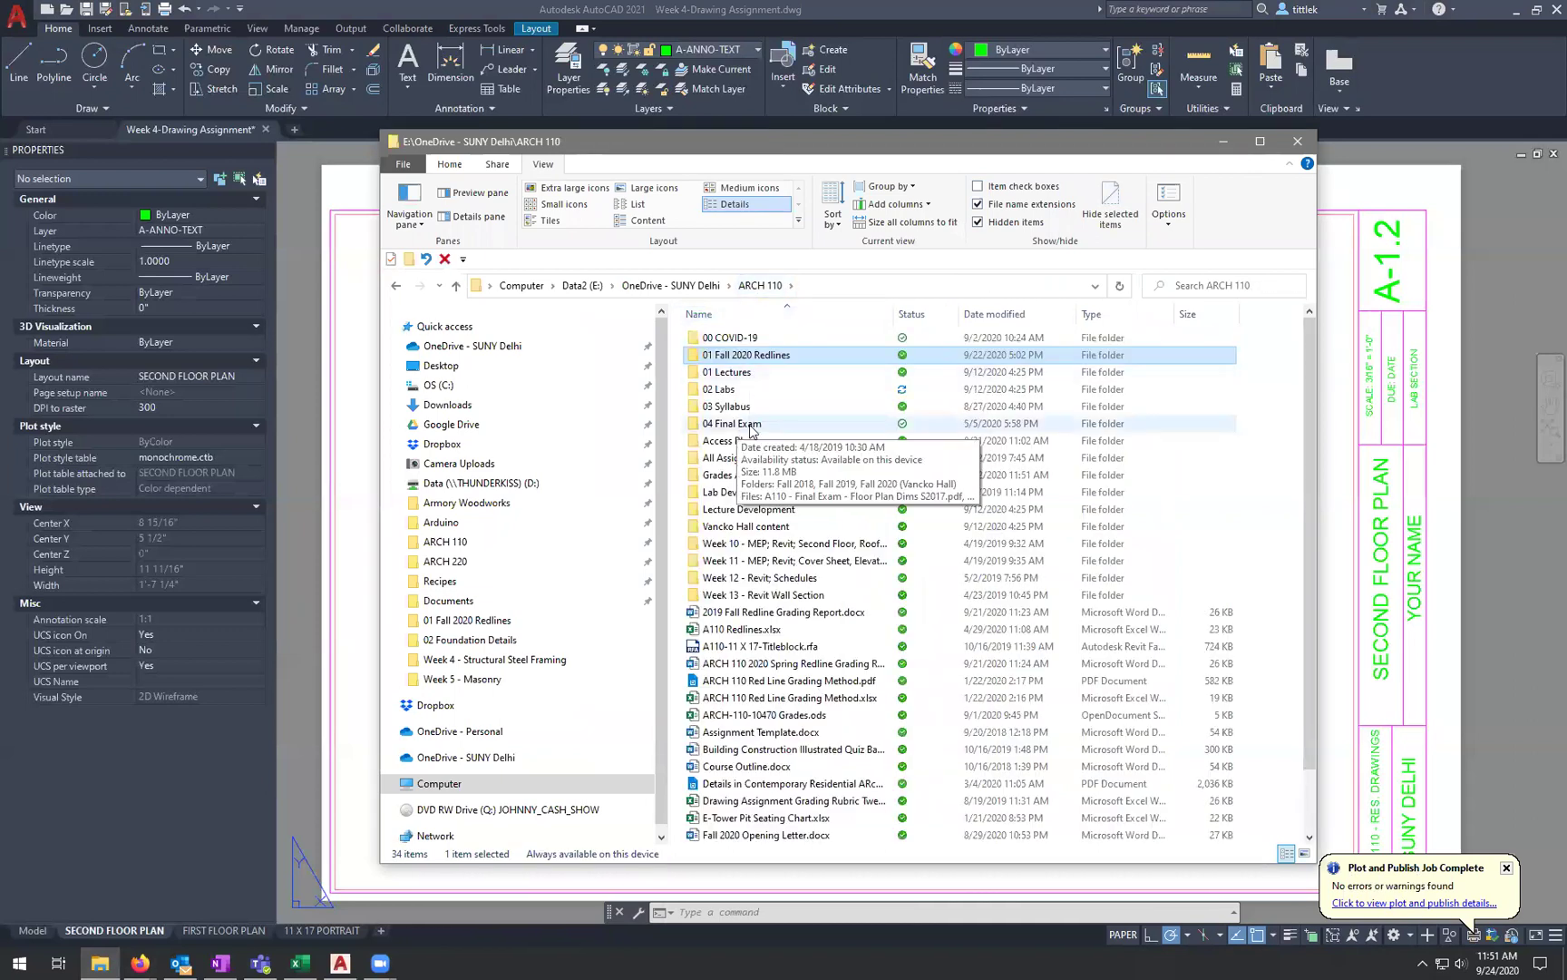
double_click(739, 388)
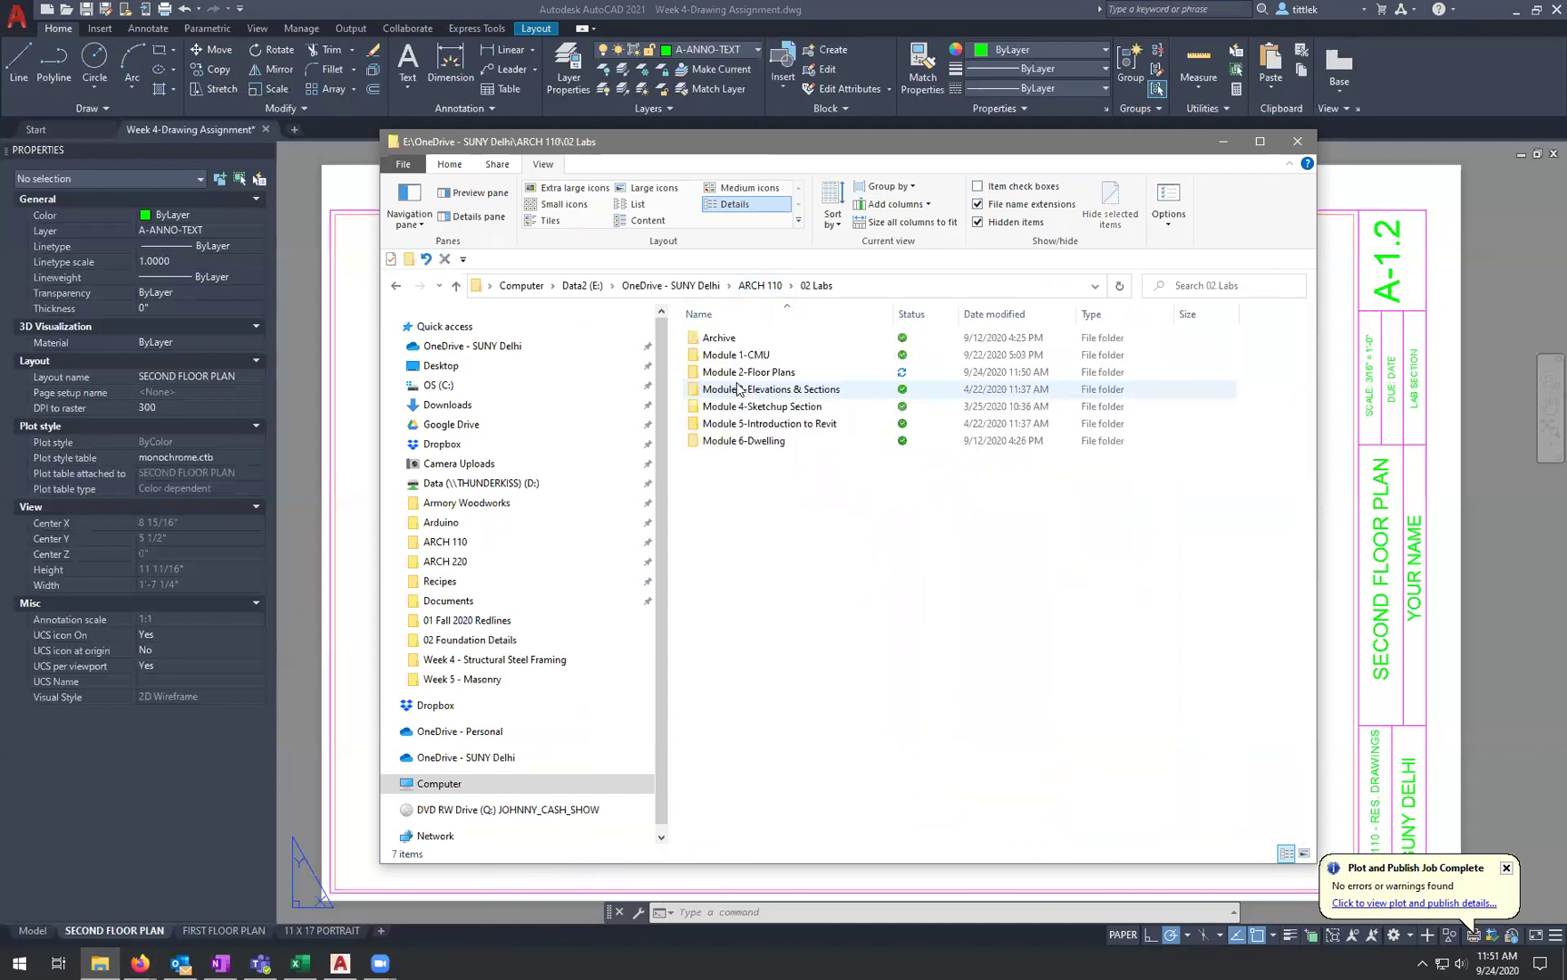
double_click(787, 376)
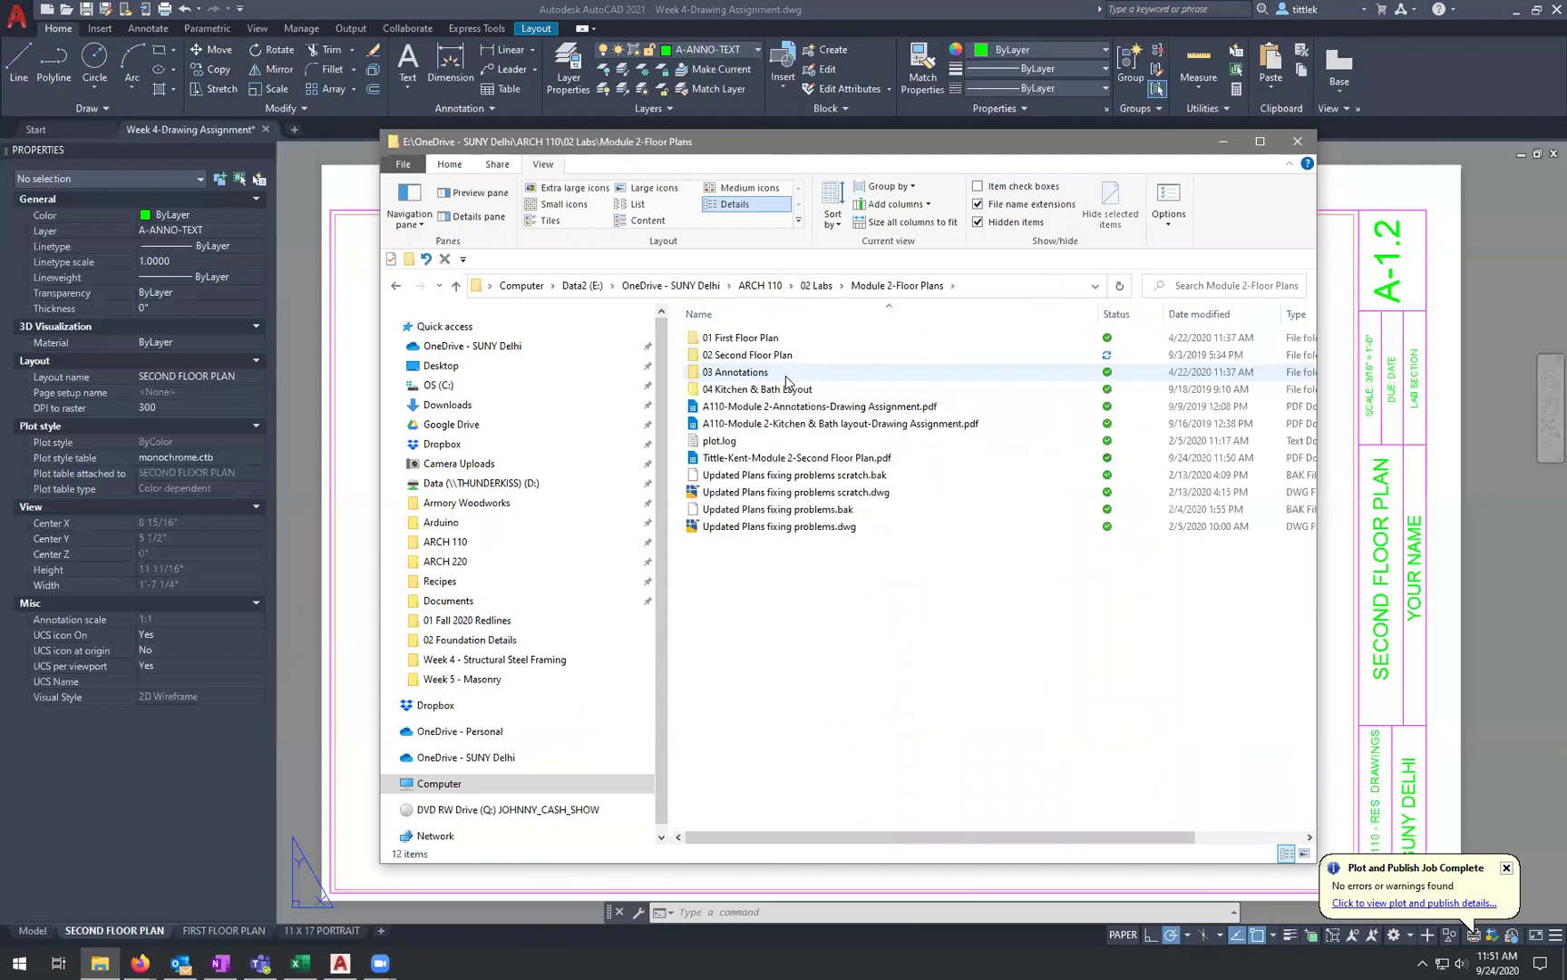
double_click(838, 460)
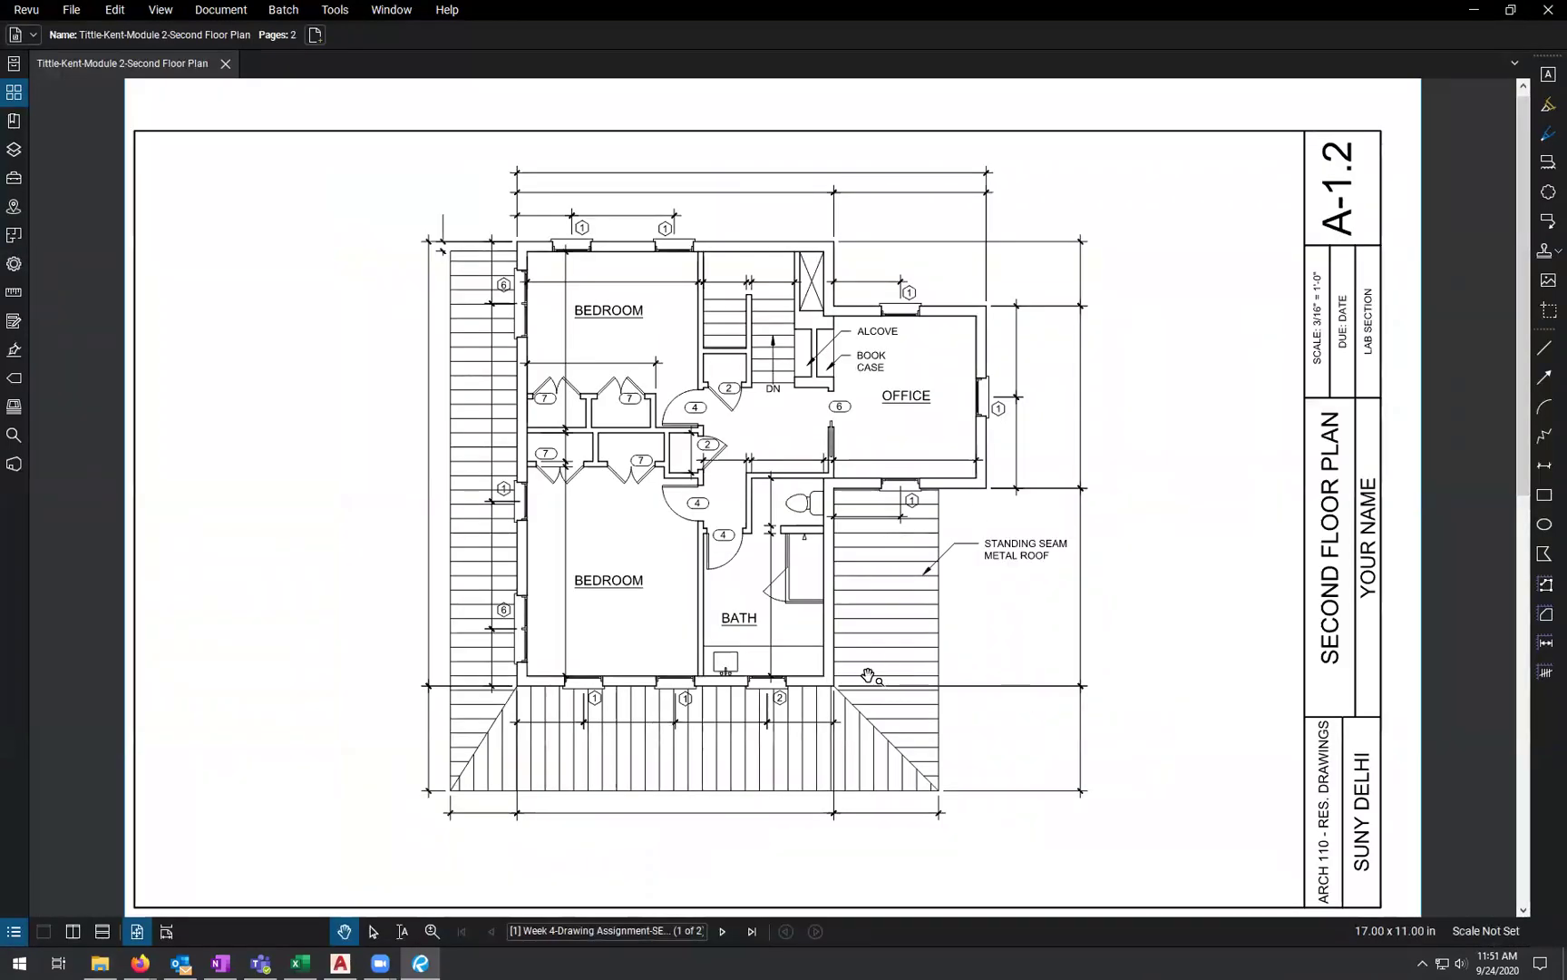
Step: Page forward and back through the published PDF to check the Second Floor Plan and First Floor Plan sheets
click(729, 934)
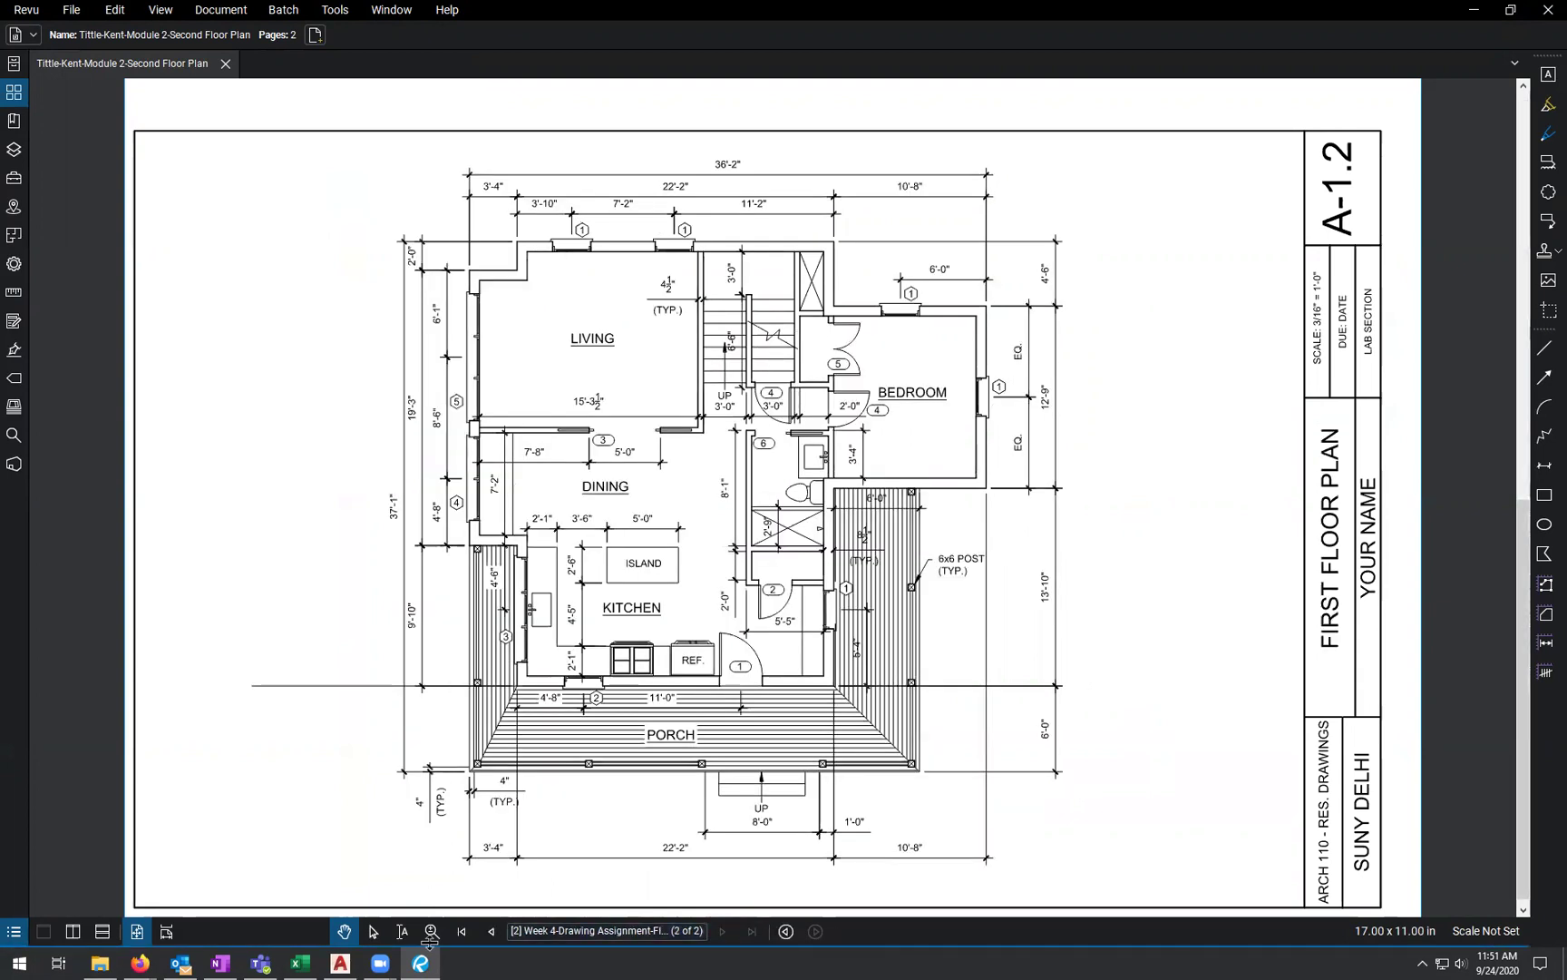
click(491, 932)
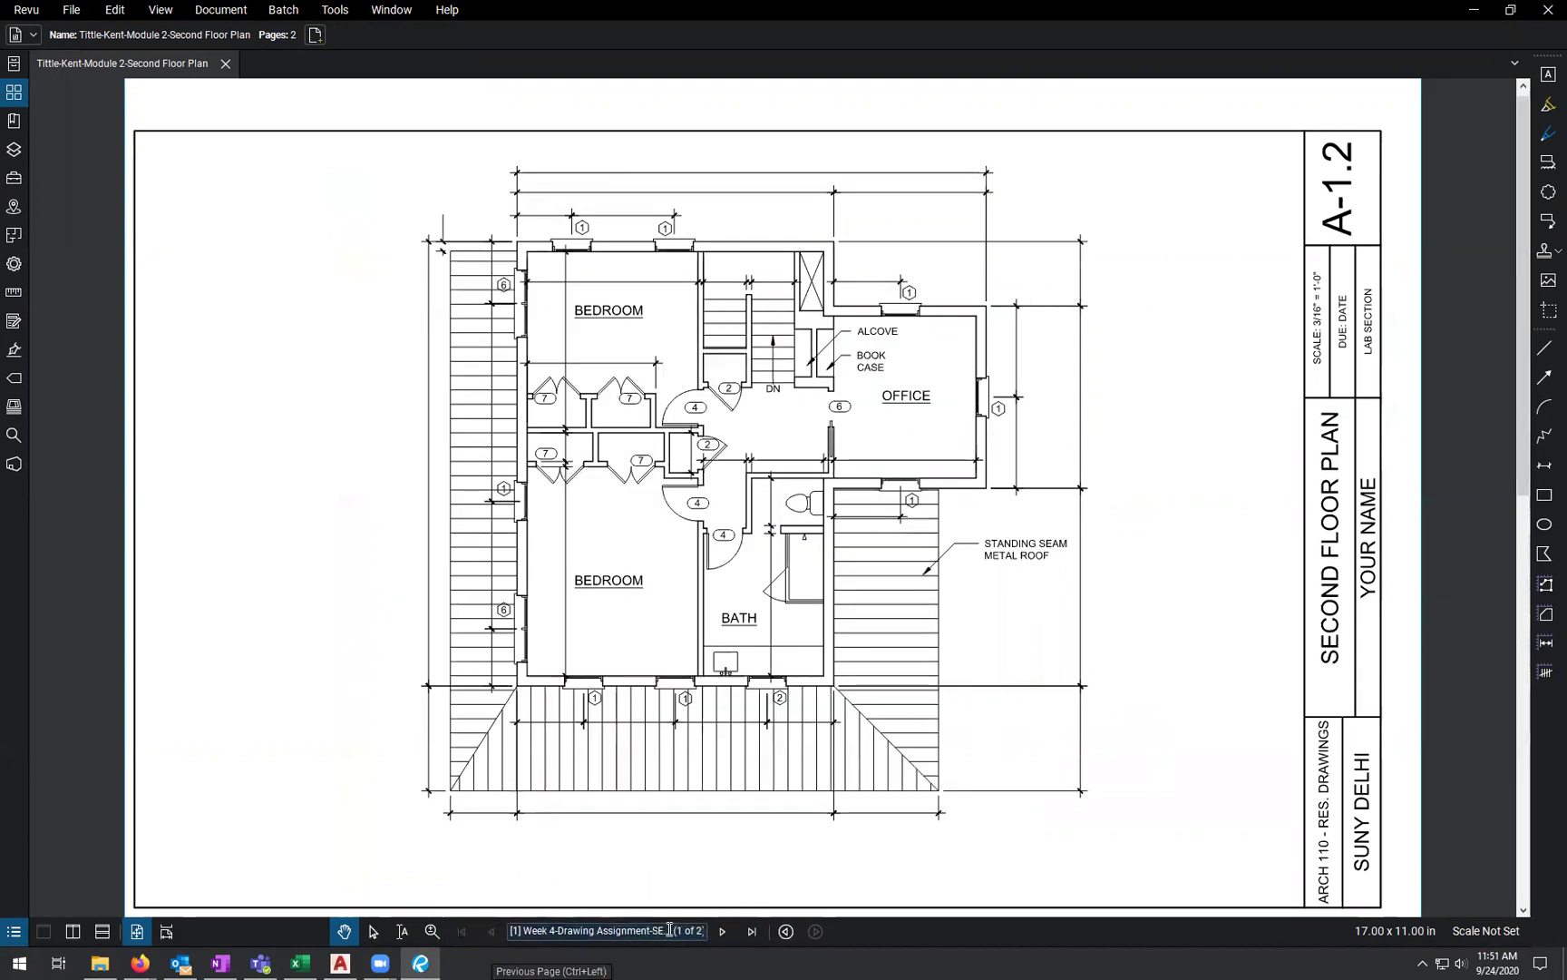
click(722, 932)
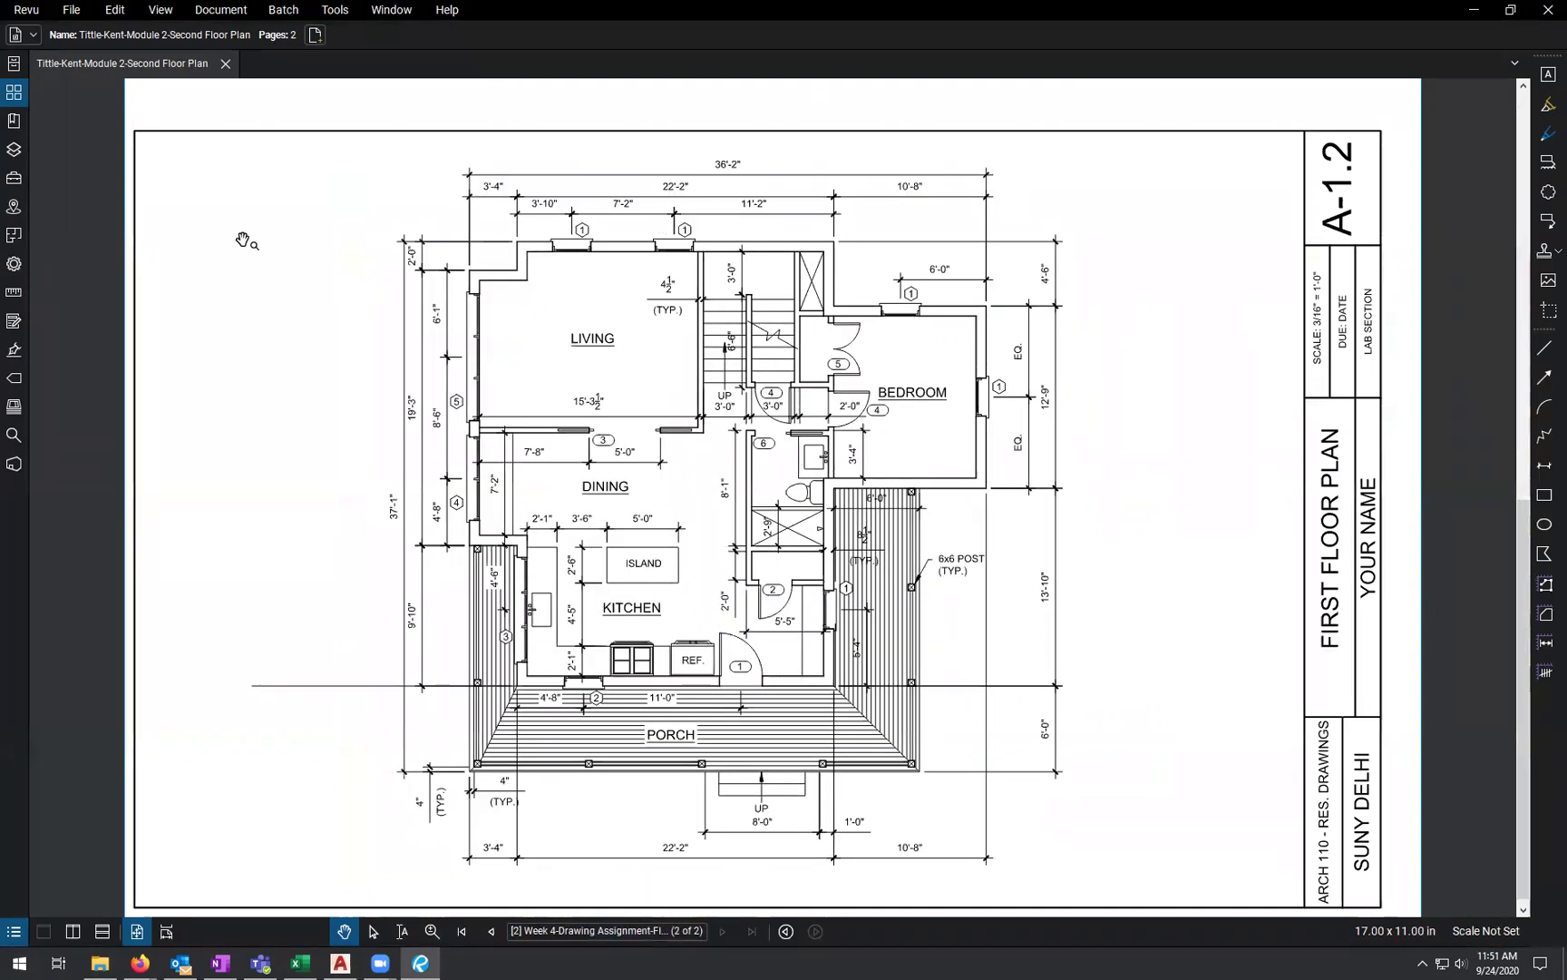
Step: Show the PDF's page thumbnails, check the first and second pages from them, and switch back to AutoCAD
click(11, 93)
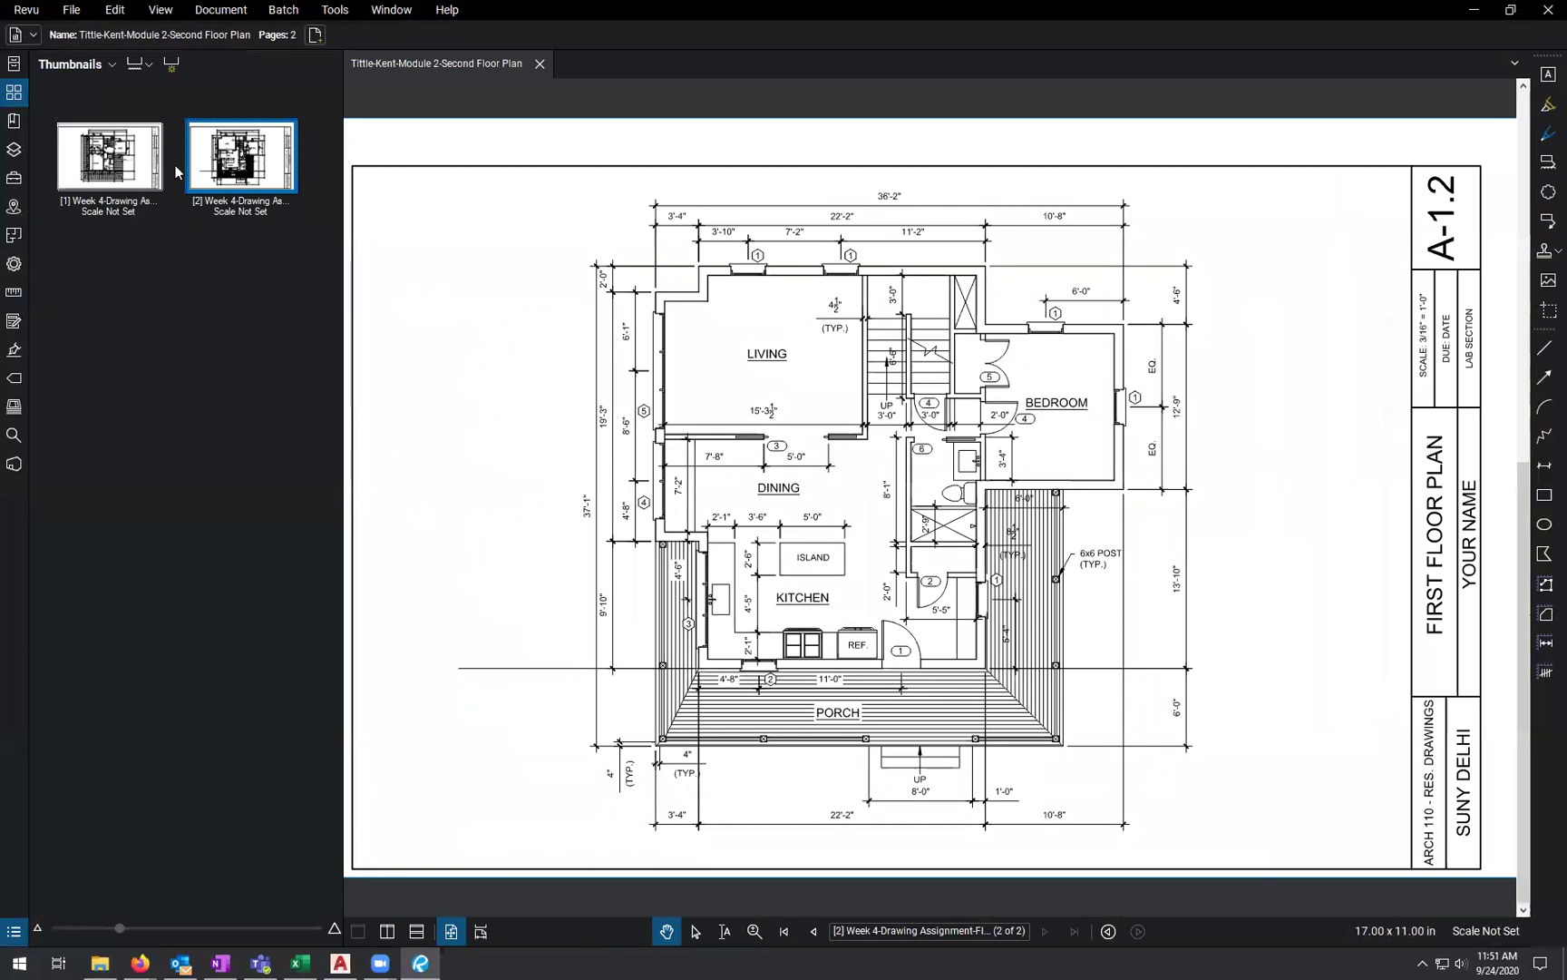
click(123, 170)
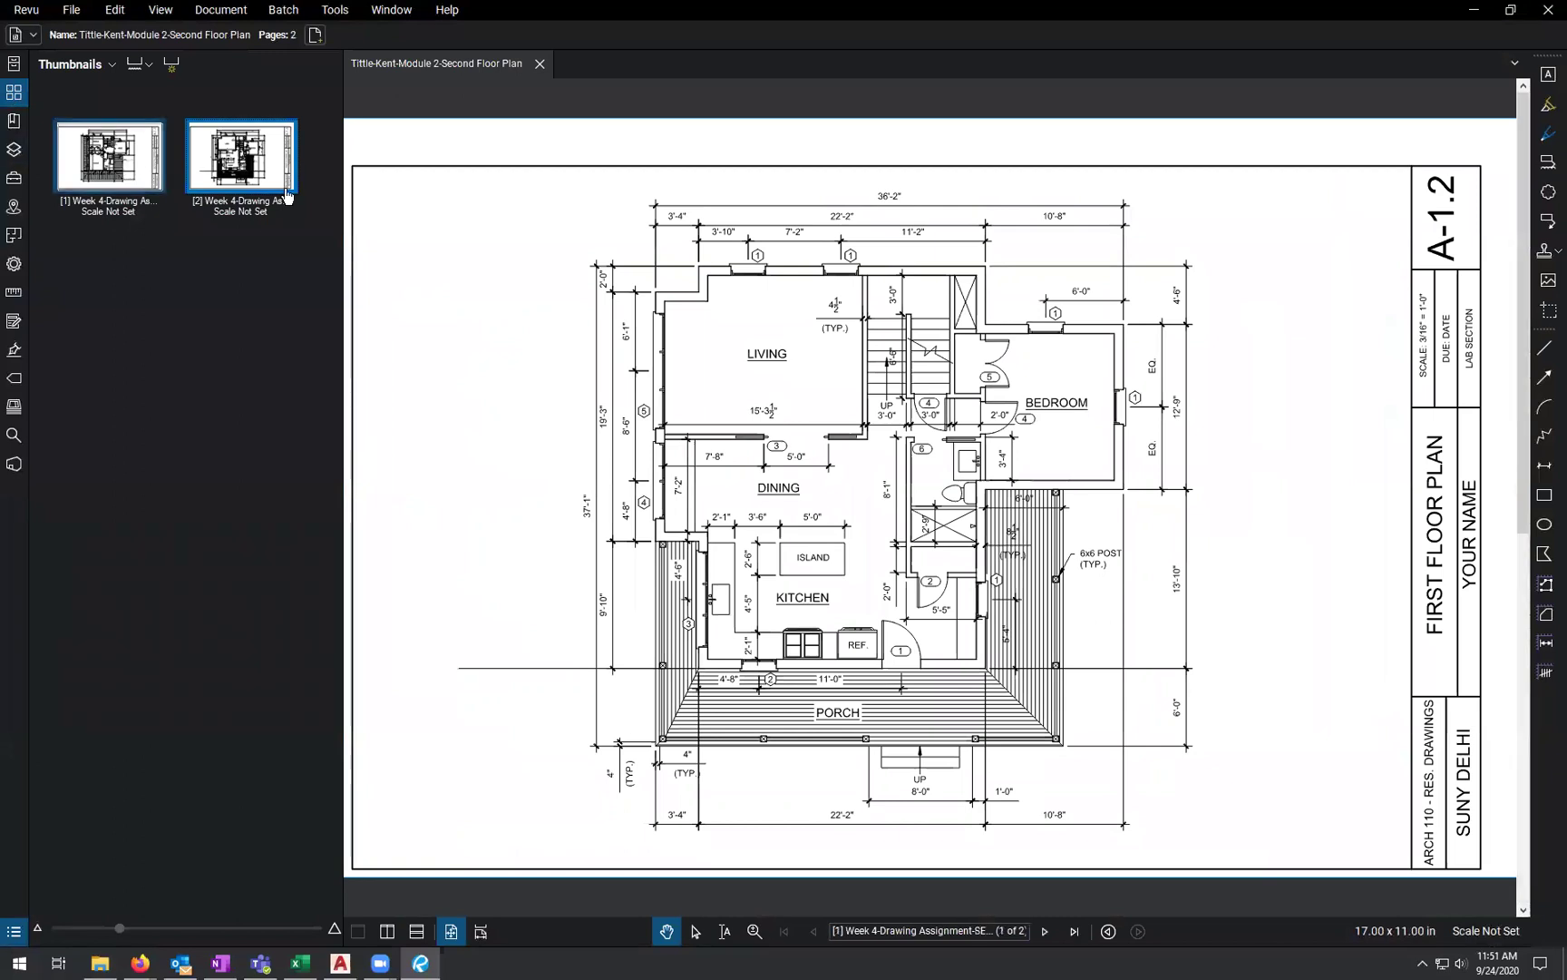
click(220, 168)
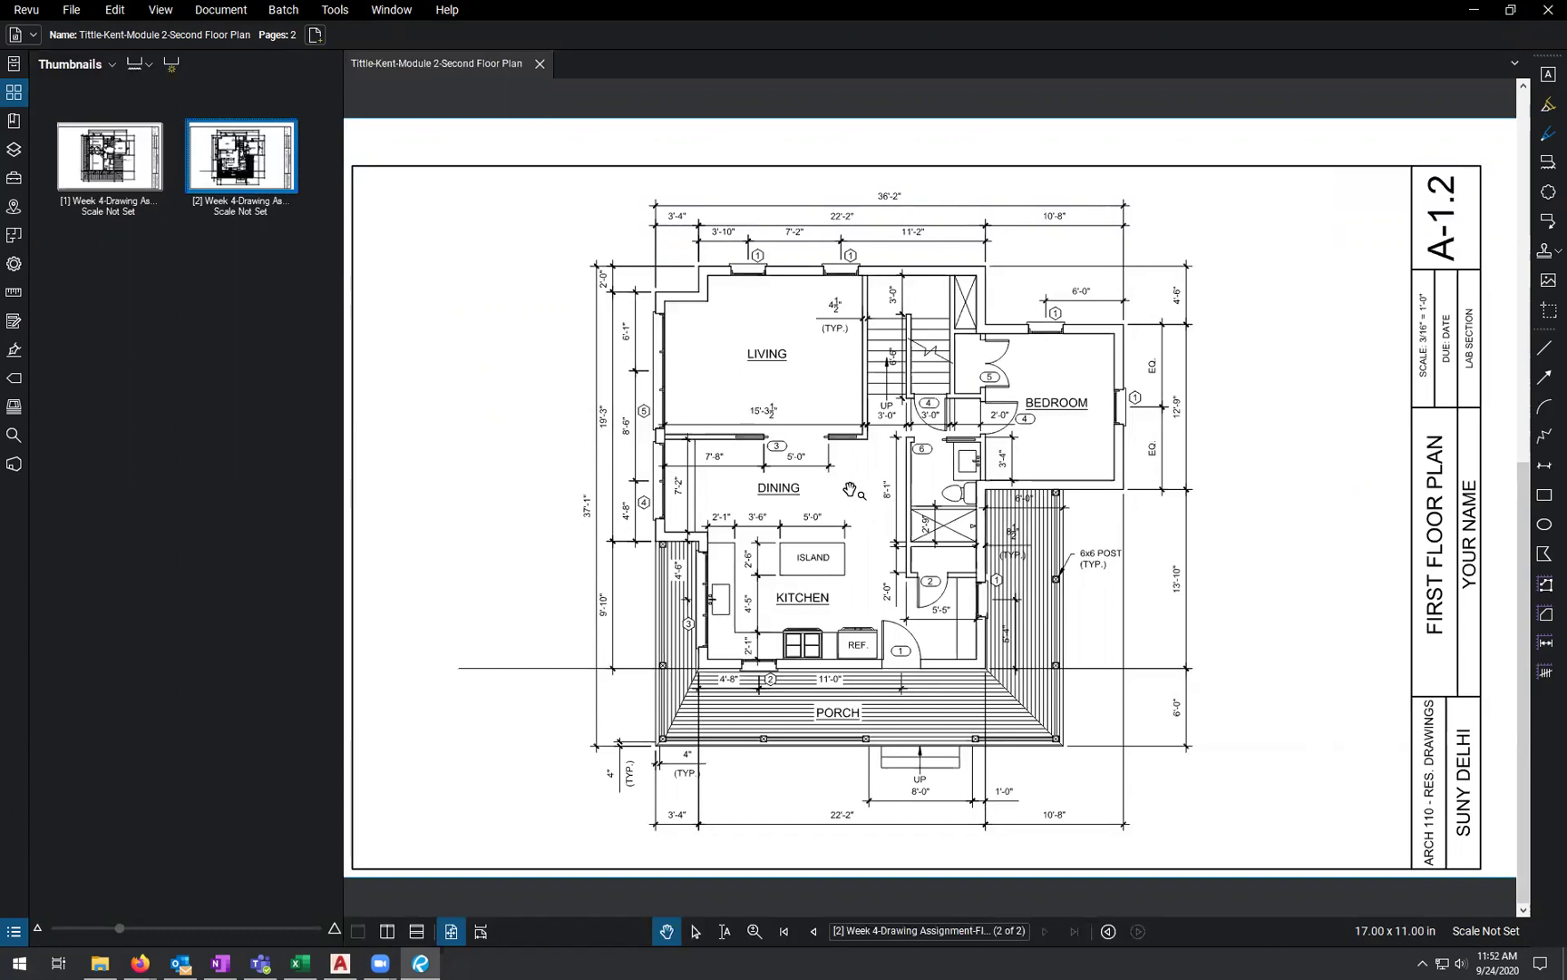
click(339, 962)
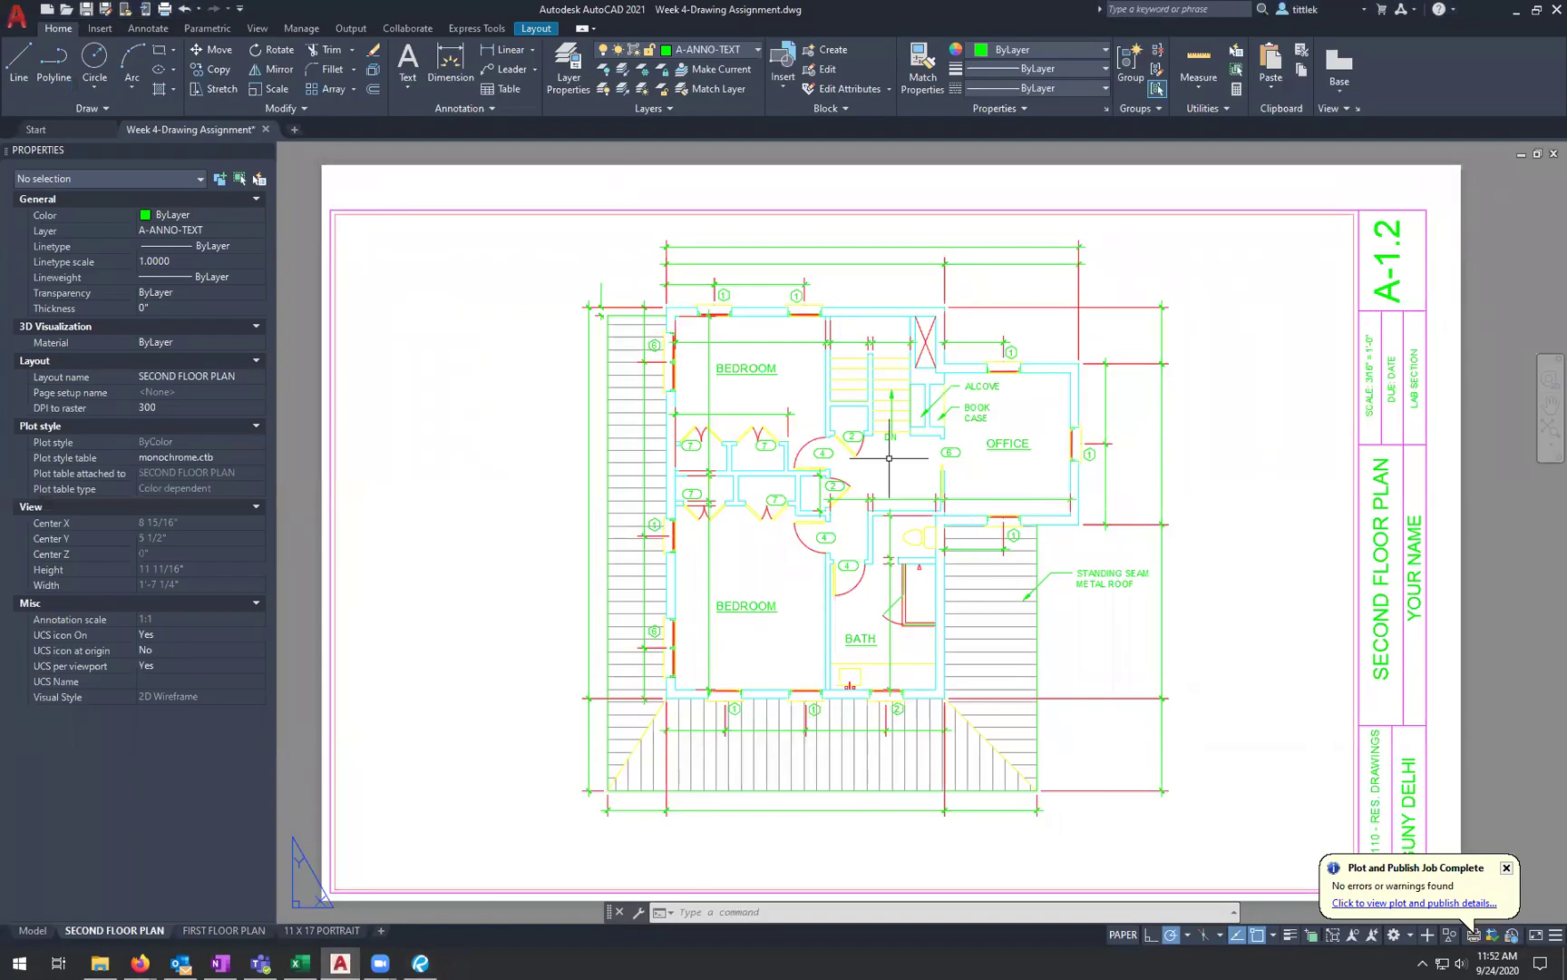